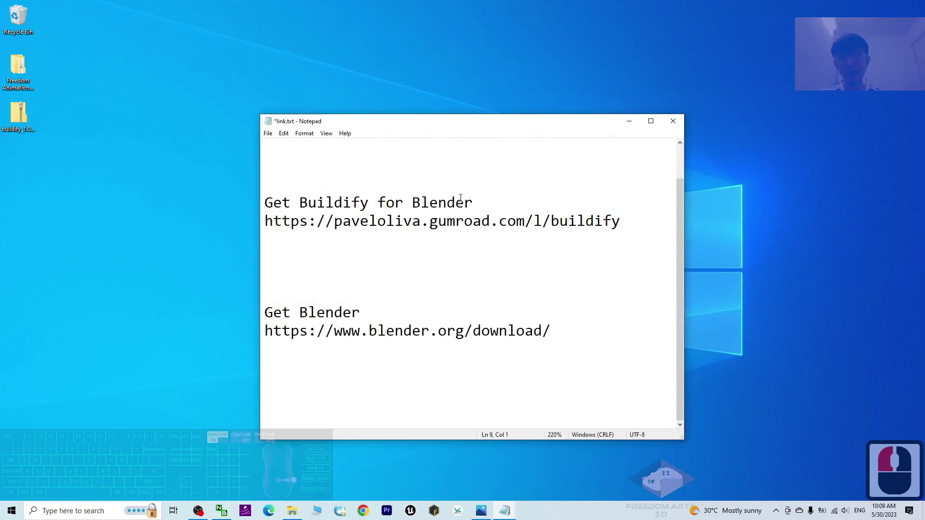
Step: Highlight the Get Buildify, Get Blender and Blender download link lines in the link notes
{"action": "left_click_drag", "start_coordinate": [475, 211], "coordinate": [299, 200]}
{"action": "left_click", "coordinate": [332, 277]}
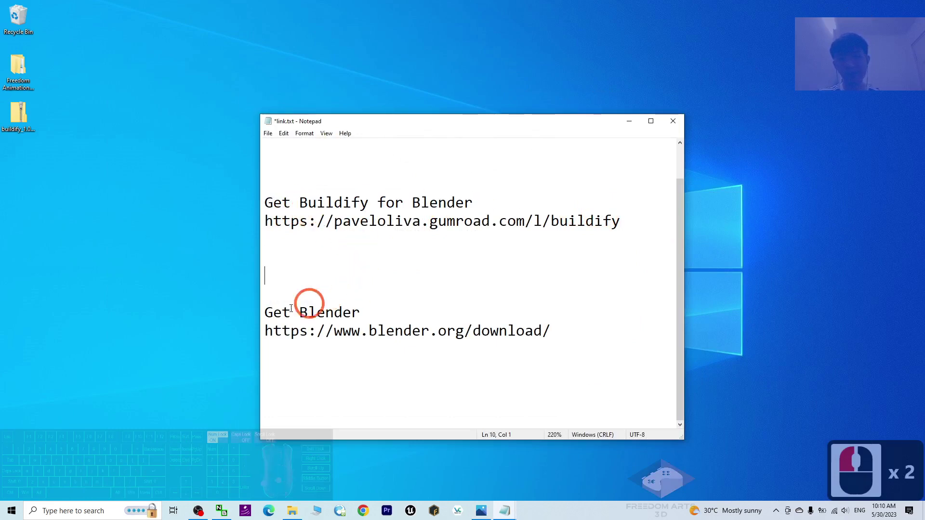
{"action": "left_click_drag", "start_coordinate": [265, 312], "coordinate": [377, 308]}
{"action": "left_click", "coordinate": [479, 308]}
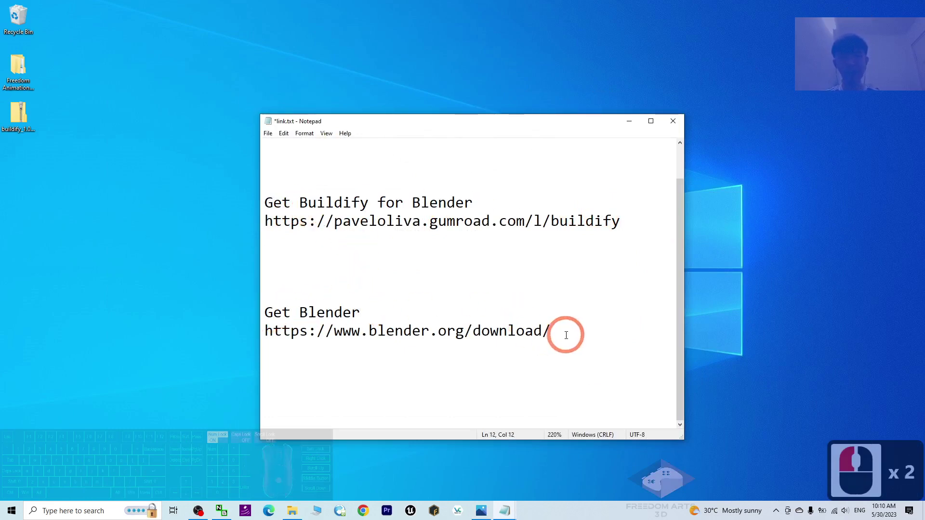
{"action": "left_click_drag", "start_coordinate": [563, 335], "coordinate": [254, 336]}
{"action": "left_click", "coordinate": [370, 299]}
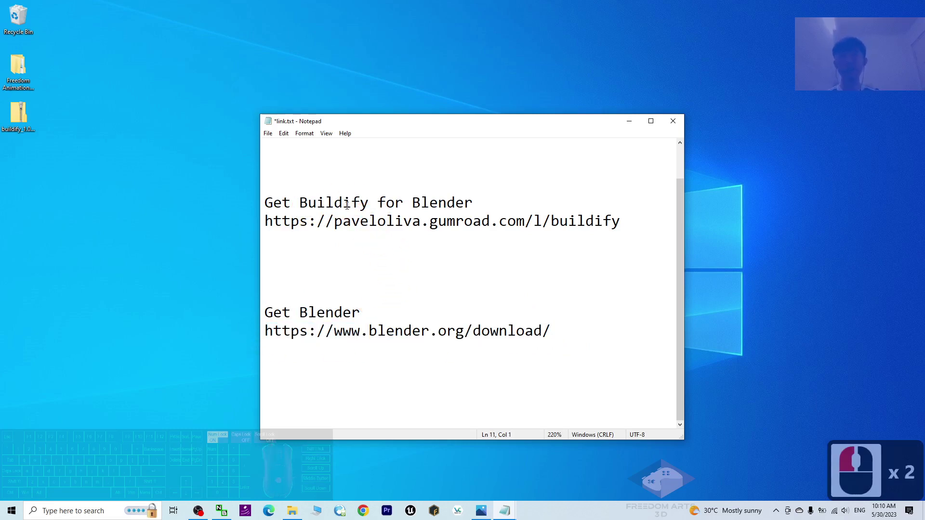
Step: Extract buildify_1.0.zip into a buildify_1.0 folder and open buildify_1.0.blend from it
{"action": "left_click", "coordinate": [18, 131]}
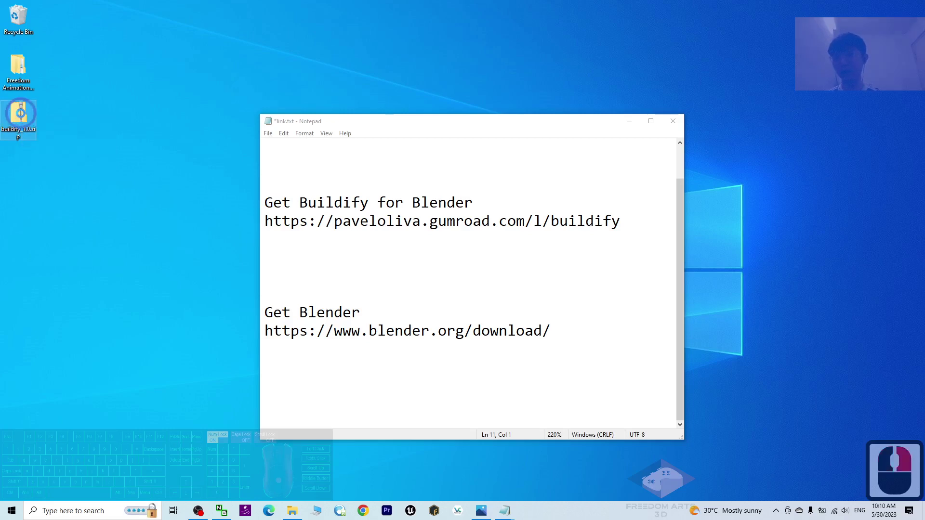
{"action": "right_click", "coordinate": [21, 115]}
{"action": "left_click", "coordinate": [68, 145]}
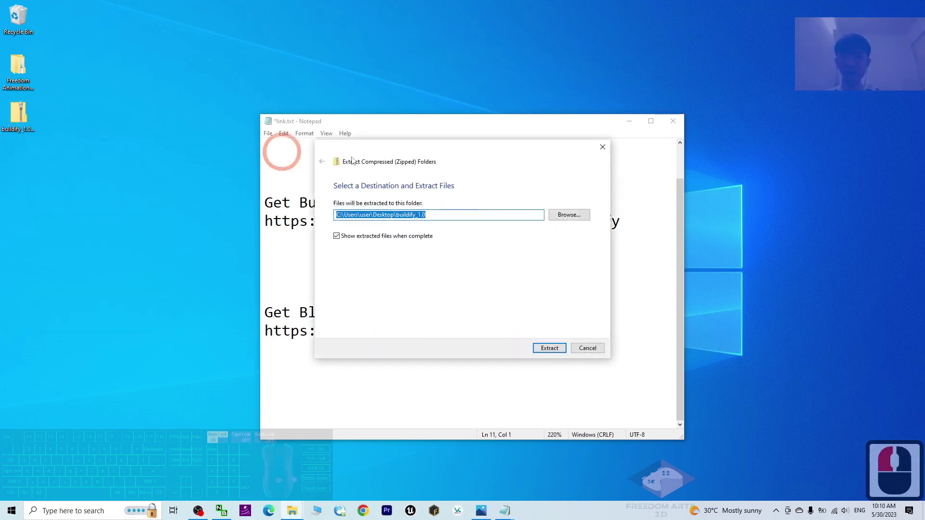
{"action": "left_click", "coordinate": [549, 347]}
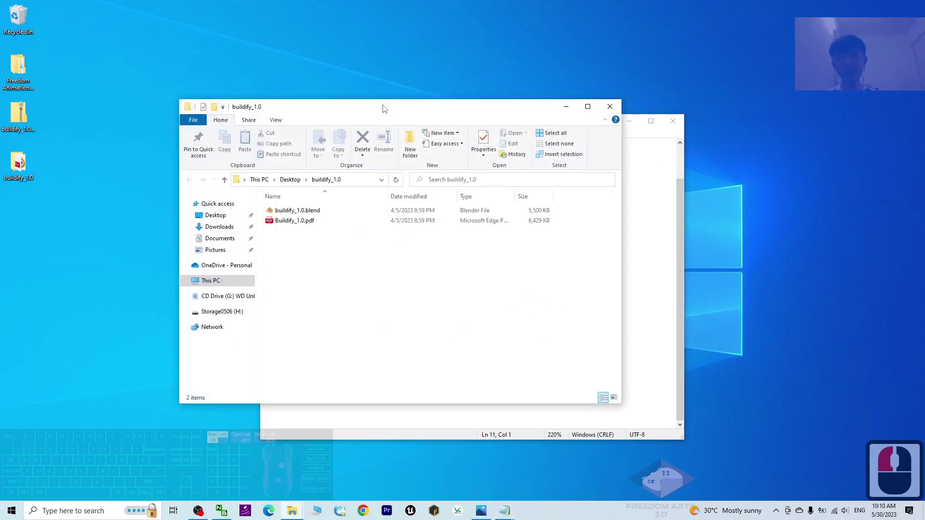
{"action": "left_click_drag", "start_coordinate": [384, 109], "coordinate": [263, 120]}
{"action": "double_click", "coordinate": [196, 223]}
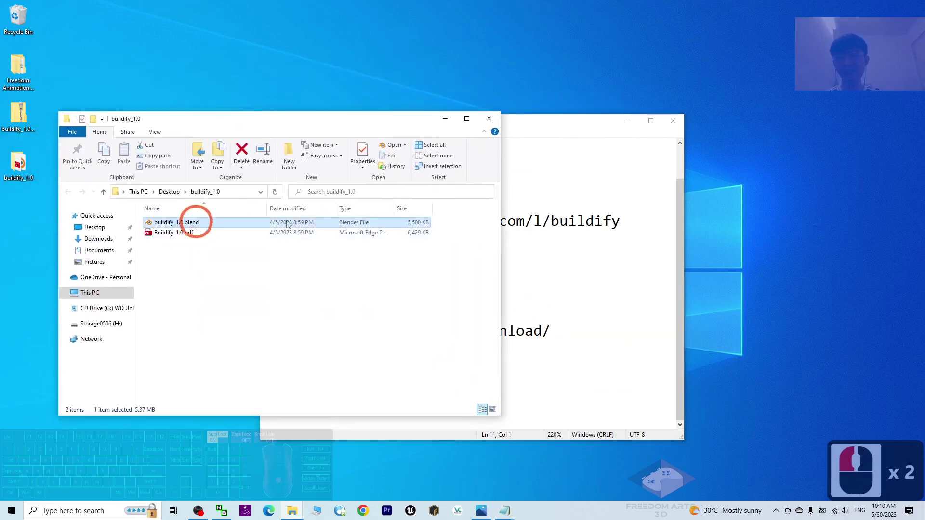
Step: Save and close link.txt, then select buildify_1.0.blend in the extracted folder
{"action": "left_click", "coordinate": [530, 291]}
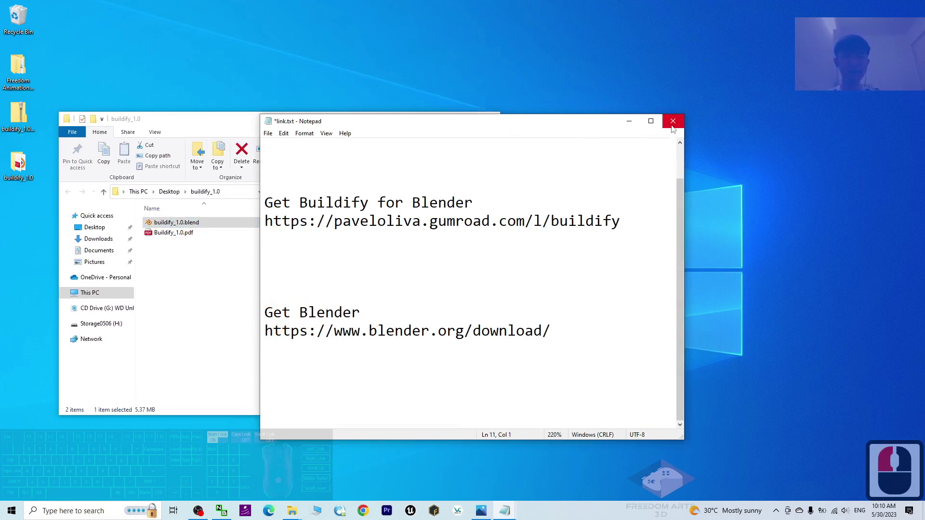
{"action": "left_click", "coordinate": [533, 254]}
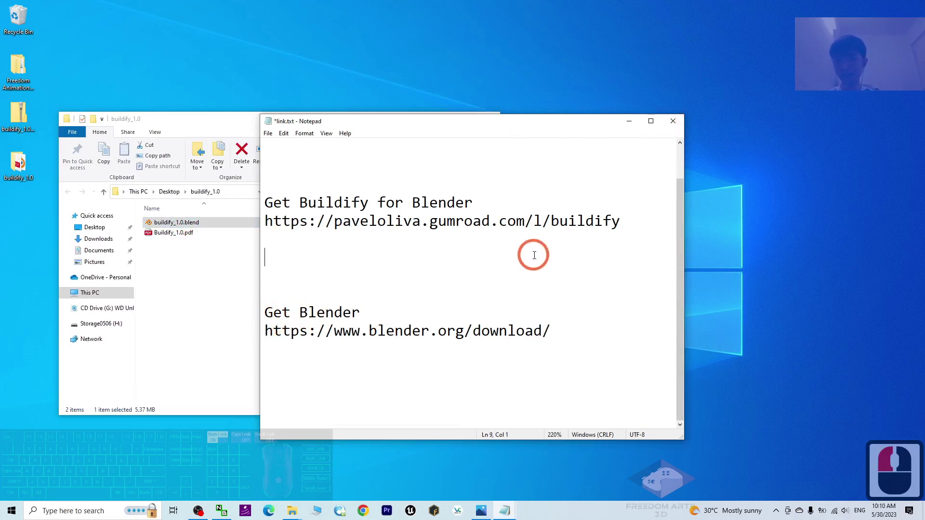
{"action": "key", "text": "ctrl+s"}
{"action": "left_click", "coordinate": [673, 120]}
{"action": "left_click", "coordinate": [322, 284]}
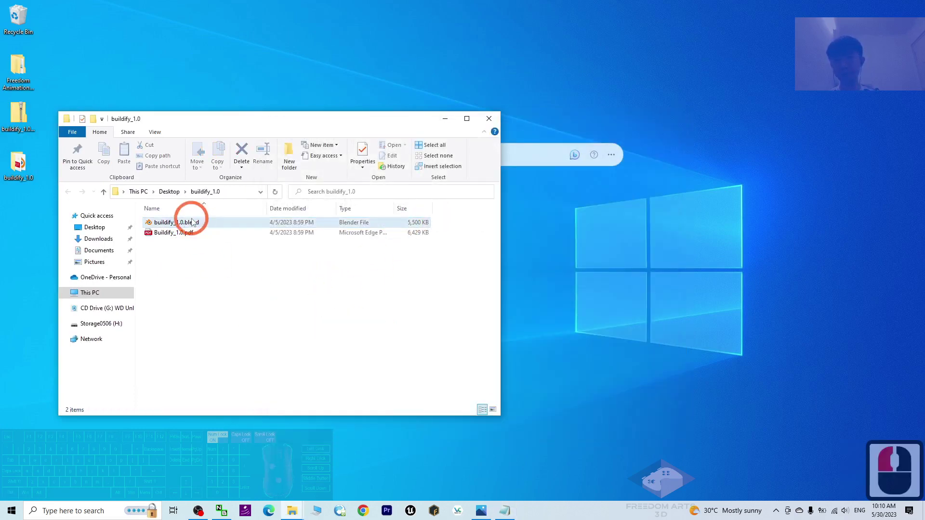
{"action": "left_click", "coordinate": [187, 222]}
{"action": "left_click", "coordinate": [451, 223]}
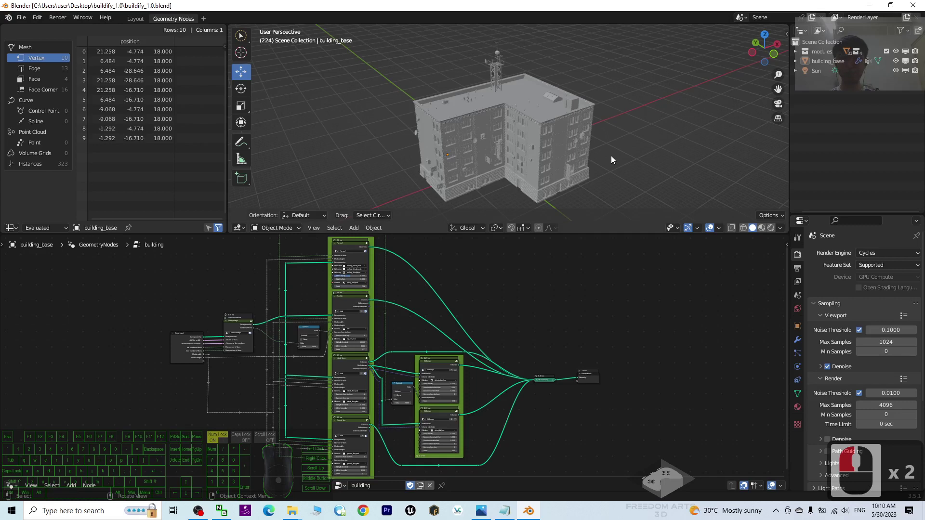
Step: Add a new General > Layout workspace (Layout.001)
{"action": "scroll", "coordinate": [626, 154], "scroll_direction": "up", "scroll_amount": 4}
{"action": "scroll", "coordinate": [612, 152], "scroll_direction": "down", "scroll_amount": 3}
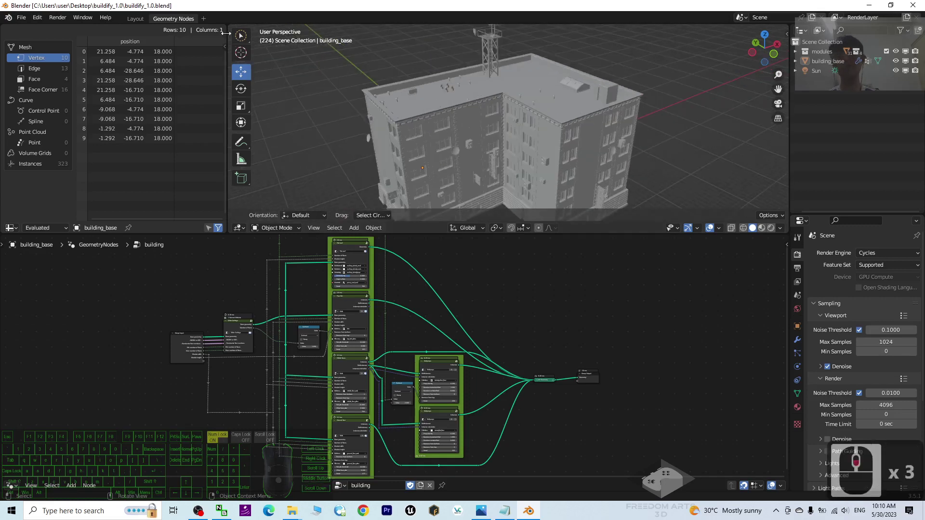
{"action": "left_click", "coordinate": [203, 18]}
{"action": "mouse_move", "coordinate": [197, 39]}
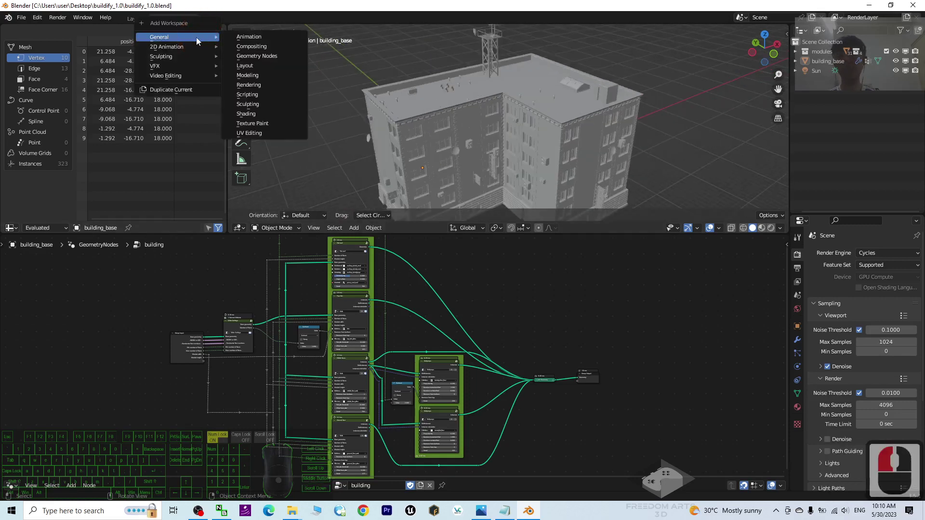
{"action": "left_click", "coordinate": [254, 65]}
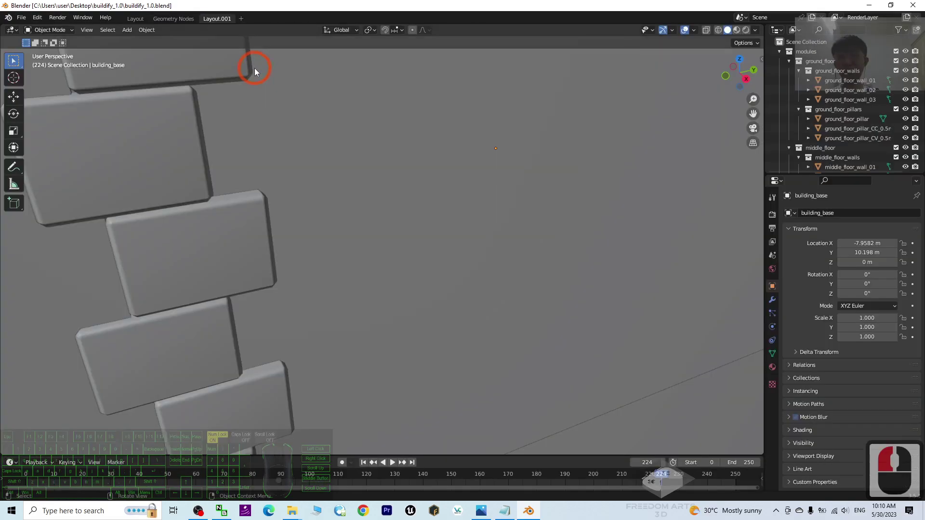
Step: Orbit to look down on the building and switch to Material Preview shading
{"action": "scroll", "coordinate": [350, 167], "scroll_direction": "down", "scroll_amount": 14}
{"action": "scroll", "coordinate": [358, 183], "scroll_direction": "up", "scroll_amount": 7}
{"action": "scroll", "coordinate": [359, 183], "scroll_direction": "down", "scroll_amount": 2}
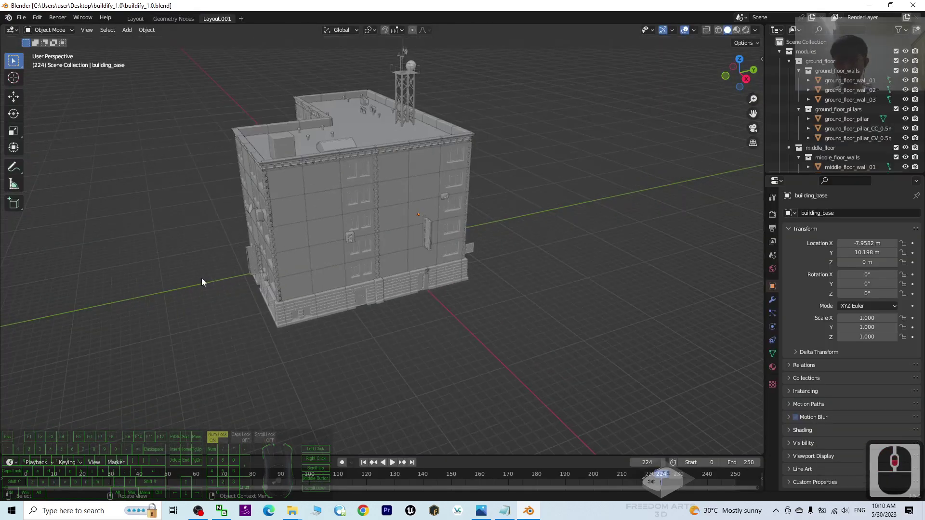
{"action": "middle_click_drag", "start_coordinate": [202, 278], "coordinate": [313, 299]}
{"action": "scroll", "coordinate": [446, 229], "scroll_direction": "up", "scroll_amount": 3}
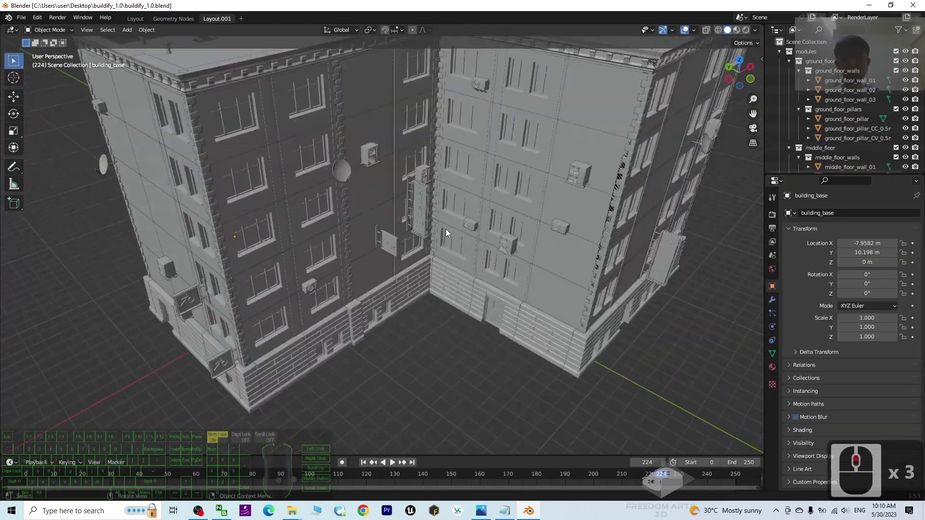
{"action": "scroll", "coordinate": [448, 230], "scroll_direction": "down", "scroll_amount": 2}
{"action": "middle_click_drag", "start_coordinate": [564, 219], "coordinate": [530, 284]}
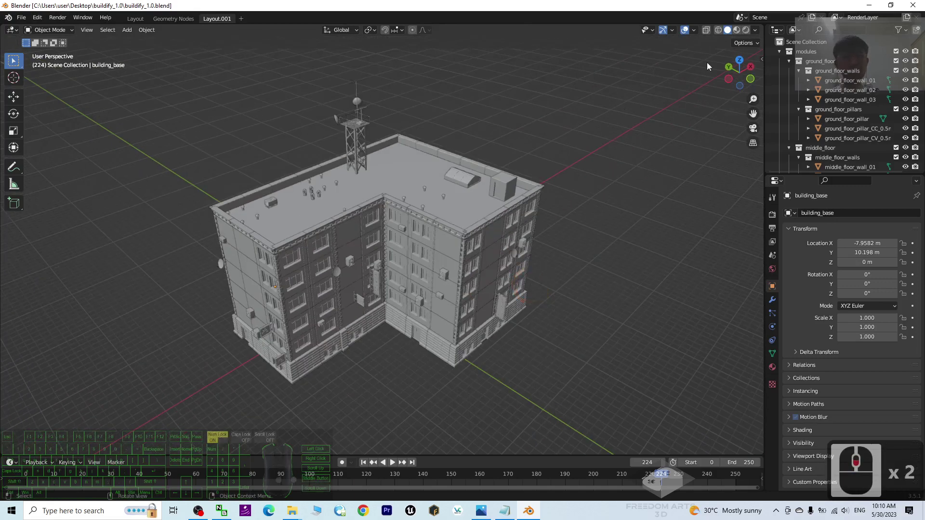
{"action": "left_click", "coordinate": [737, 31]}
Step: Show building_base's GeometryNodes modifier settings (floors 3–7, module size 3.000)
{"action": "scroll", "coordinate": [389, 294], "scroll_direction": "up", "scroll_amount": 2}
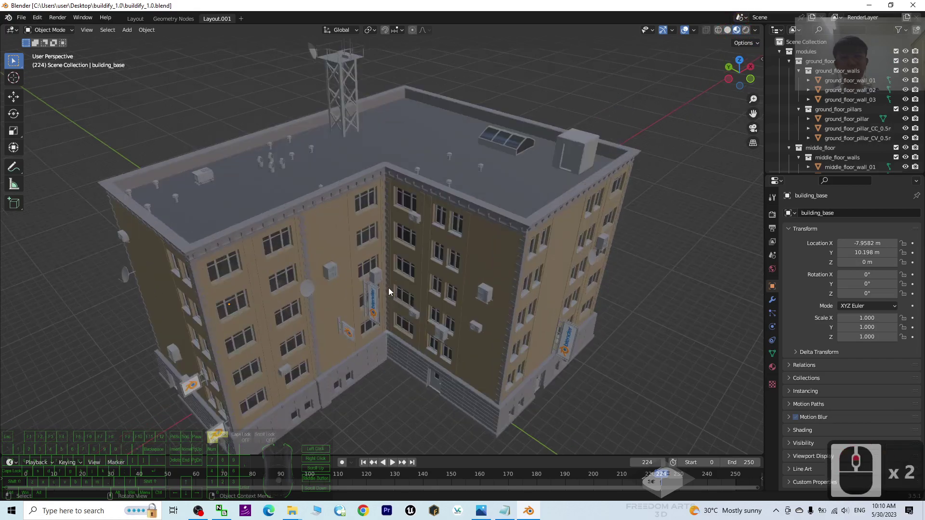
{"action": "middle_click_drag", "start_coordinate": [403, 311], "coordinate": [419, 303]}
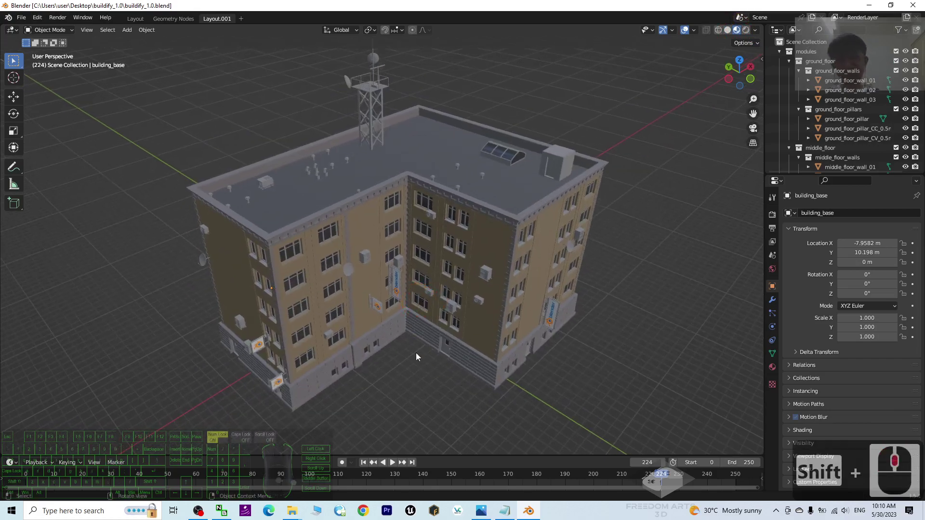
{"action": "middle_click_drag", "start_coordinate": [415, 353], "coordinate": [325, 358]}
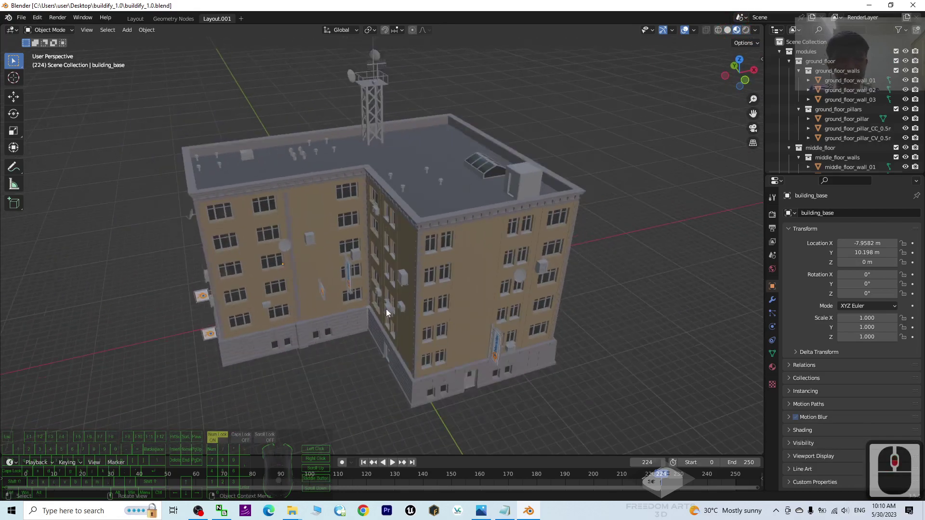
{"action": "left_click", "coordinate": [773, 300]}
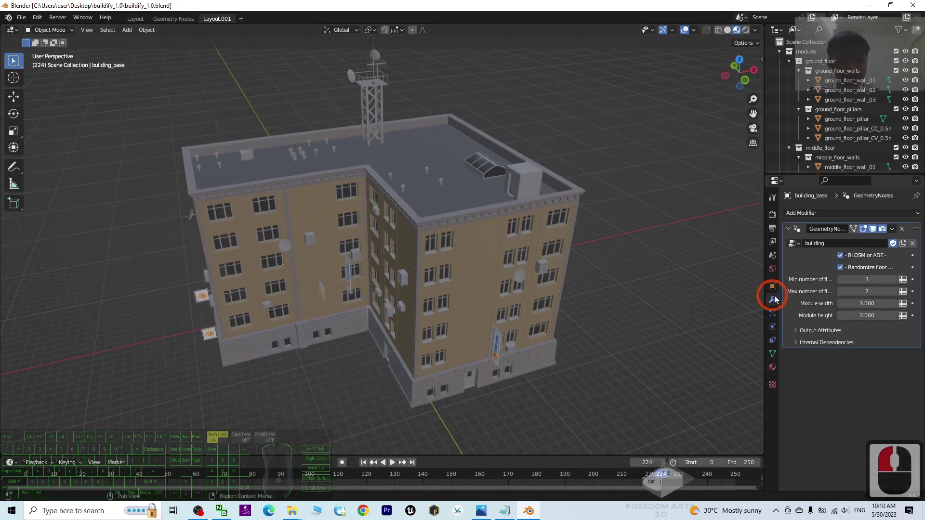
Step: Widen the Properties editor and set Max number of floors to 100
{"action": "left_click_drag", "start_coordinate": [766, 288], "coordinate": [735, 289]}
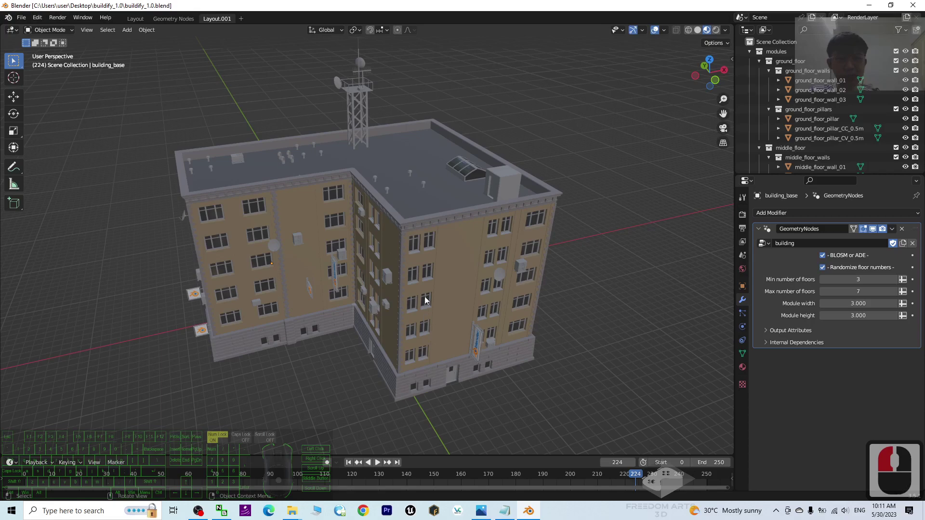
{"action": "left_click", "coordinate": [867, 290]}
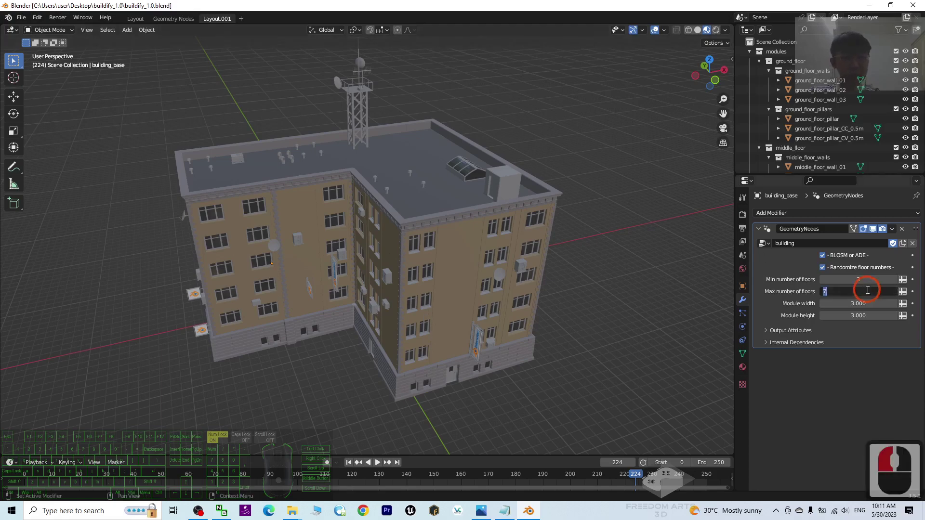
{"action": "type", "text": "100"}
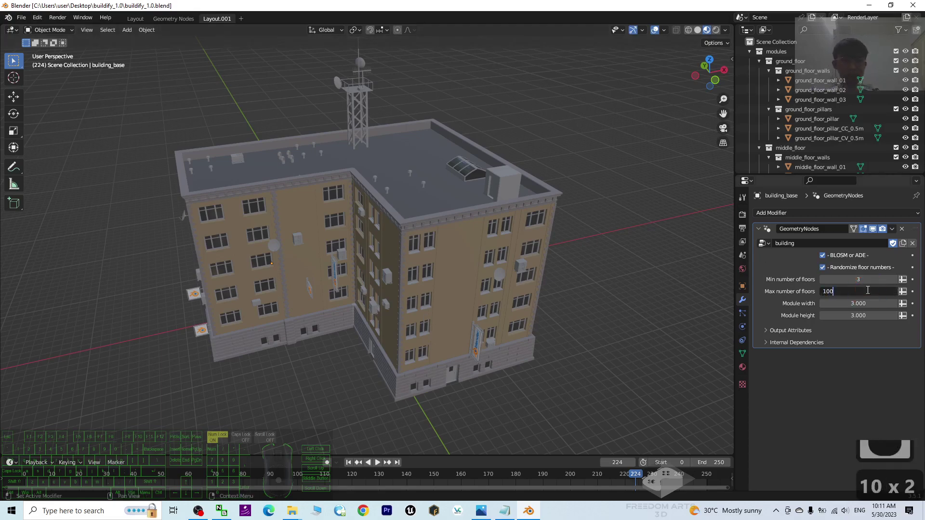
{"action": "key", "text": "Return"}
{"action": "scroll", "coordinate": [308, 265], "scroll_direction": "down", "scroll_amount": 16}
{"action": "scroll", "coordinate": [366, 231], "scroll_direction": "up", "scroll_amount": 6}
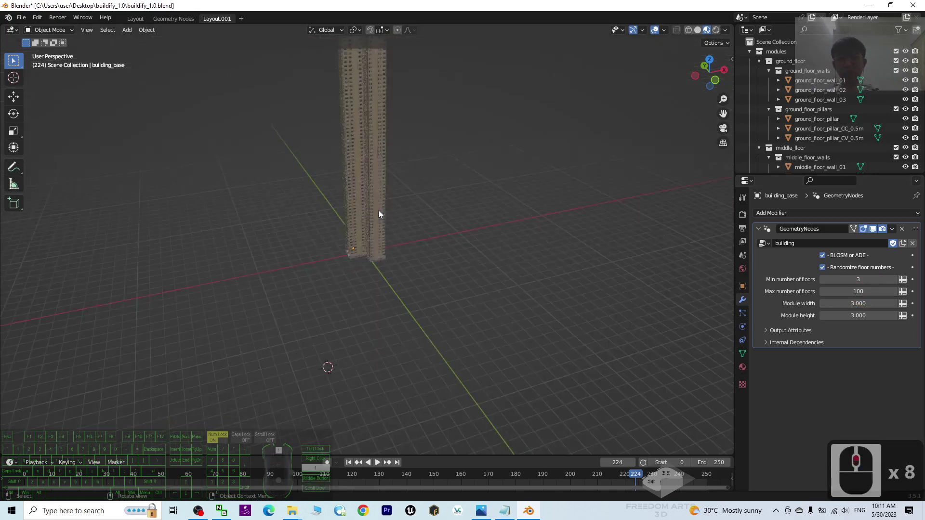
{"action": "scroll", "coordinate": [397, 203], "scroll_direction": "down", "scroll_amount": 2}
{"action": "middle_click_drag", "start_coordinate": [423, 147], "coordinate": [427, 336], "text": "shift"}
{"action": "scroll", "coordinate": [482, 365], "scroll_direction": "up", "scroll_amount": 1}
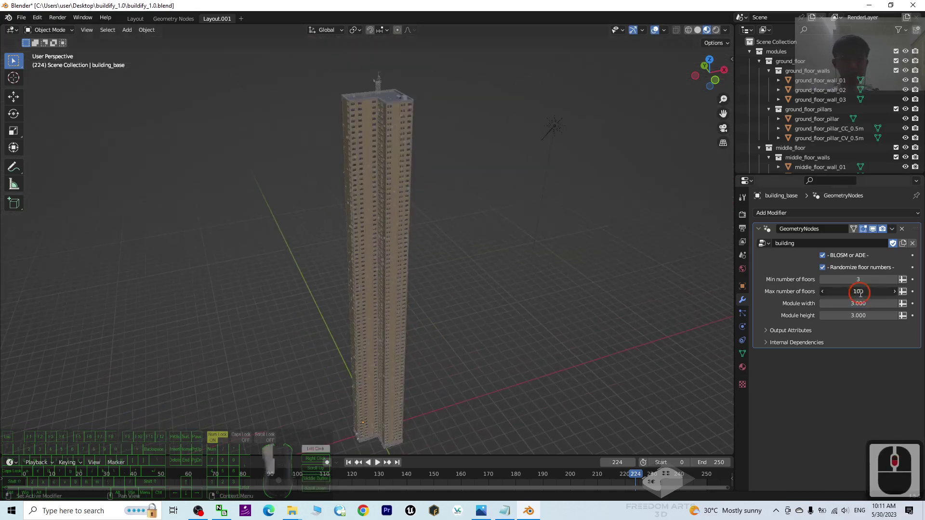
Step: Lower Max number of floors to 25 and orbit up to inspect the tower's roof
{"action": "left_click", "coordinate": [862, 292]}
{"action": "type", "text": "25"}
{"action": "key", "text": "Return"}
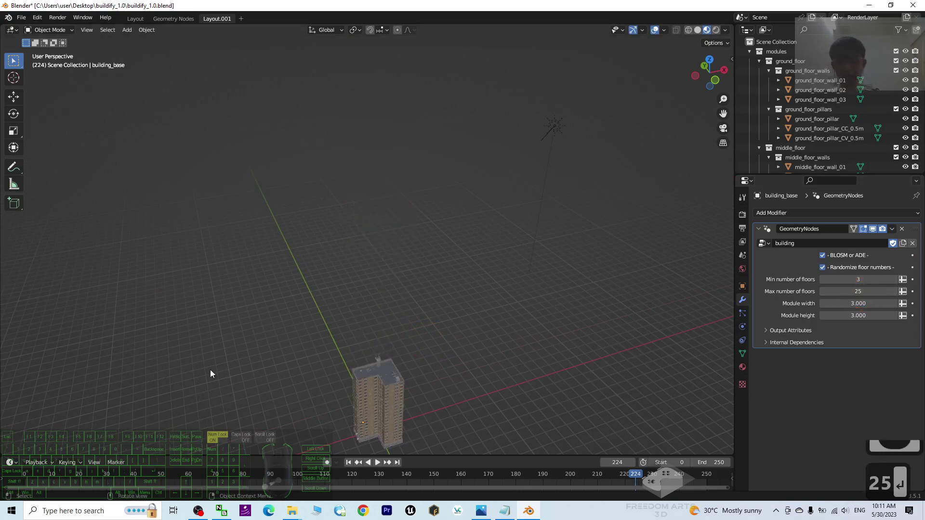
{"action": "scroll", "coordinate": [391, 432], "scroll_direction": "up", "scroll_amount": 4}
{"action": "scroll", "coordinate": [414, 406], "scroll_direction": "up", "scroll_amount": 2}
{"action": "middle_click_drag", "start_coordinate": [414, 407], "coordinate": [470, 359], "text": "alt"}
{"action": "scroll", "coordinate": [487, 311], "scroll_direction": "up", "scroll_amount": 5}
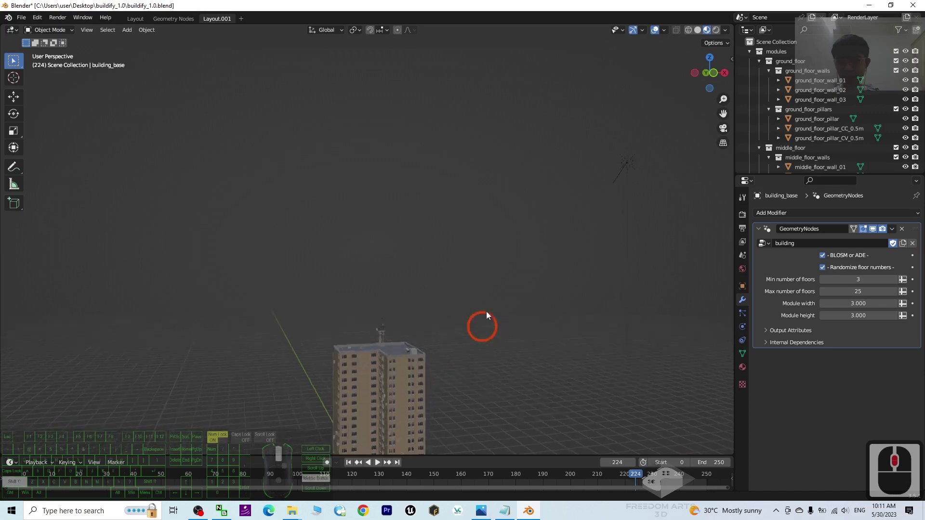
{"action": "middle_click_drag", "start_coordinate": [492, 259], "coordinate": [456, 230]}
{"action": "scroll", "coordinate": [470, 264], "scroll_direction": "up", "scroll_amount": 3}
{"action": "scroll", "coordinate": [489, 267], "scroll_direction": "down", "scroll_amount": 2}
{"action": "scroll", "coordinate": [360, 380], "scroll_direction": "up", "scroll_amount": 5}
{"action": "scroll", "coordinate": [371, 377], "scroll_direction": "down", "scroll_amount": 4}
{"action": "middle_click_drag", "start_coordinate": [403, 369], "coordinate": [117, 67]}
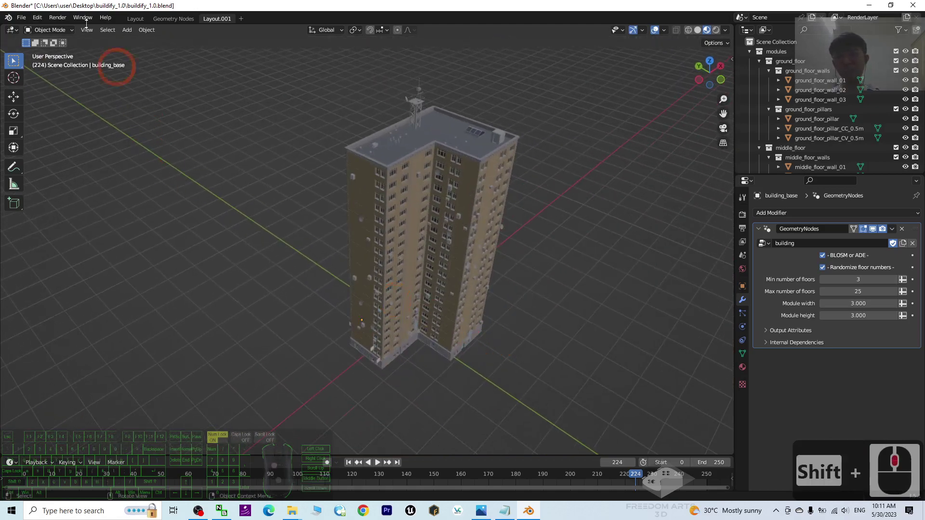
Step: Put building_base in Edit Mode with the Move tool and vertex selection
{"action": "left_click", "coordinate": [62, 30]}
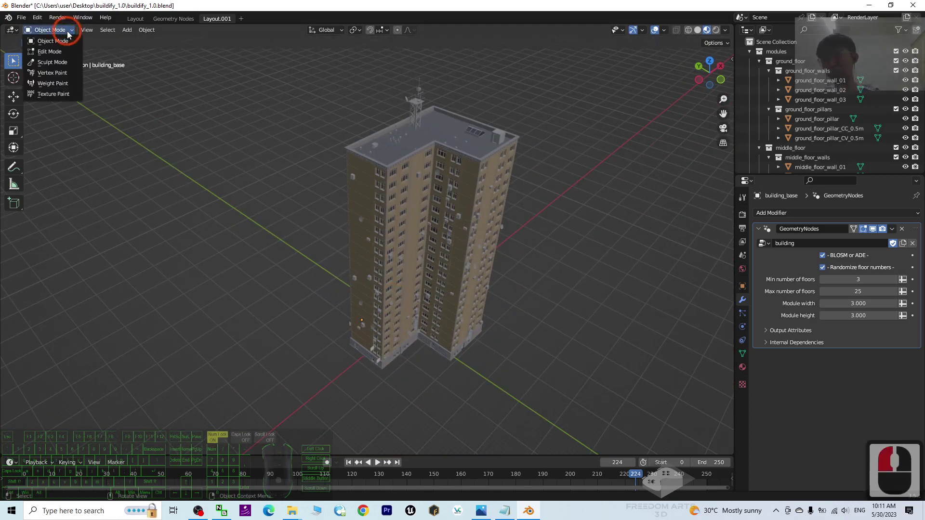
{"action": "left_click", "coordinate": [48, 51]}
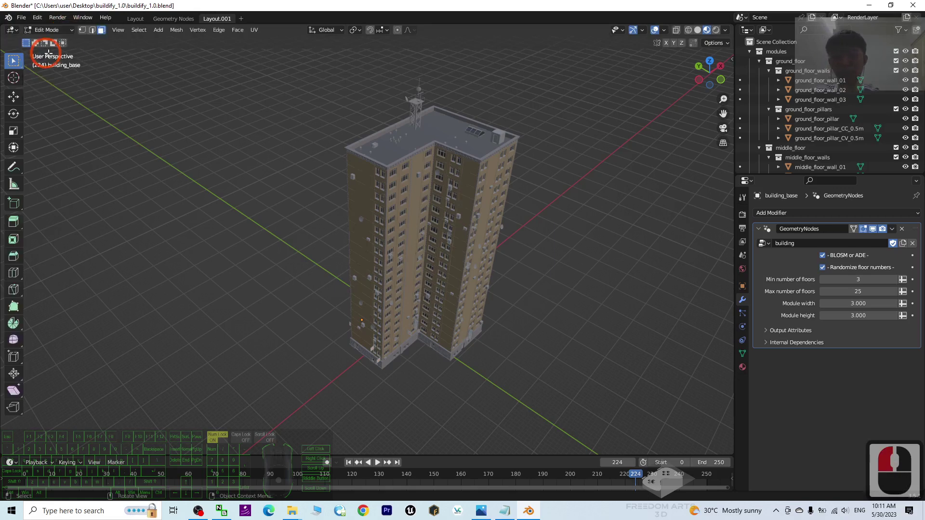
{"action": "scroll", "coordinate": [424, 320], "scroll_direction": "up", "scroll_amount": 3}
{"action": "scroll", "coordinate": [471, 351], "scroll_direction": "down", "scroll_amount": 3}
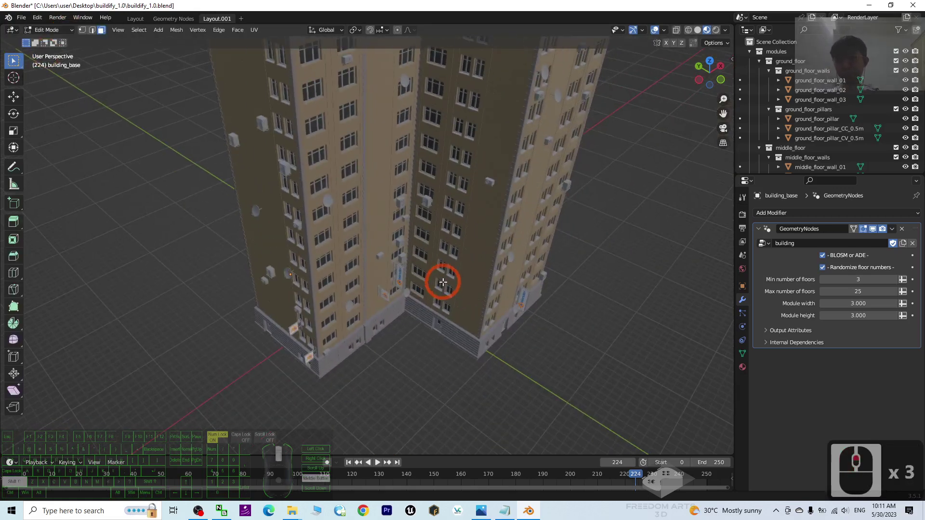
{"action": "middle_click_drag", "start_coordinate": [440, 279], "coordinate": [49, 98], "text": "shift"}
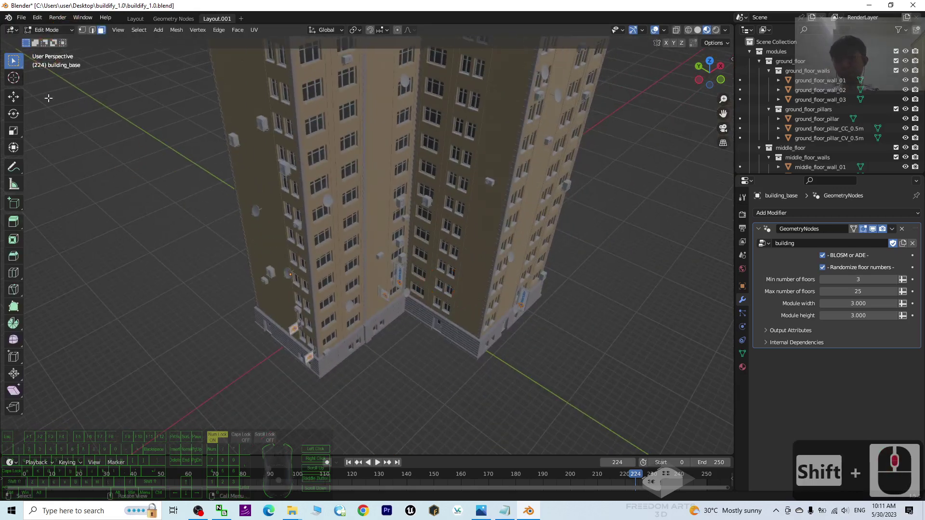
{"action": "left_click", "coordinate": [15, 102]}
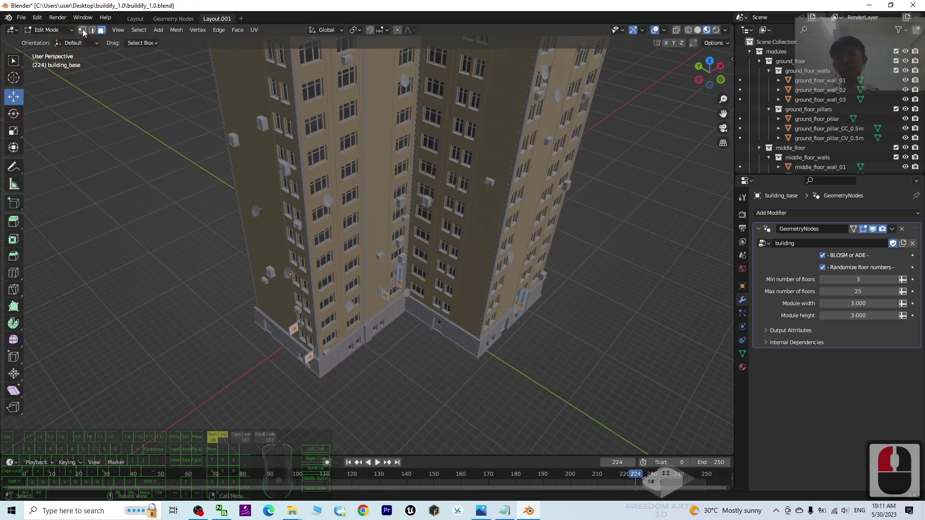
{"action": "middle_click_drag", "start_coordinate": [289, 356], "coordinate": [309, 283]}
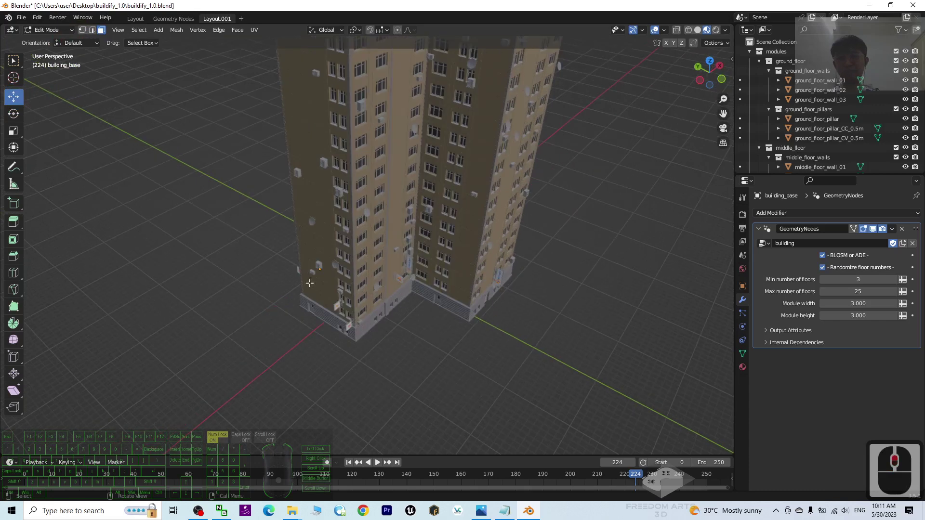
{"action": "double_click", "coordinate": [83, 32]}
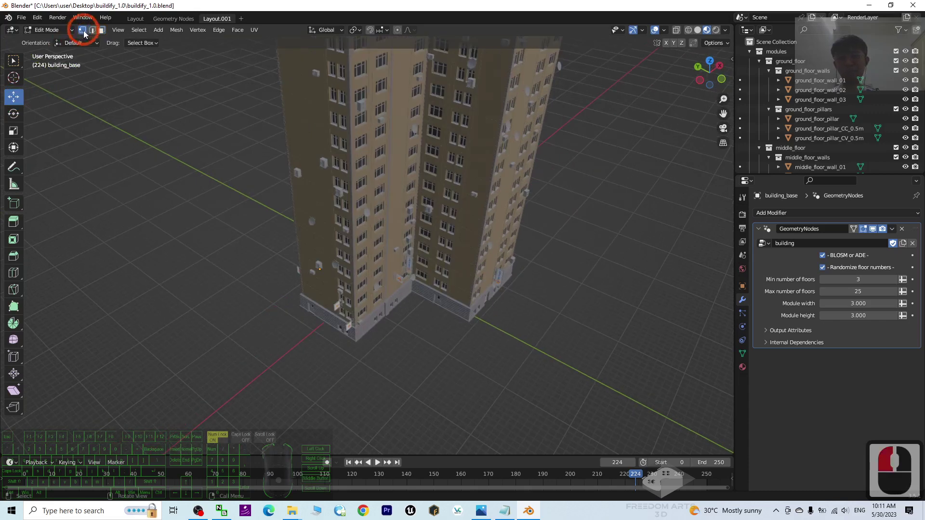
Step: Shift a base corner vertex of the tower along the X axis
{"action": "left_click", "coordinate": [356, 343]}
{"action": "left_click_drag", "start_coordinate": [380, 319], "coordinate": [388, 365]}
{"action": "scroll", "coordinate": [511, 366], "scroll_direction": "up", "scroll_amount": 2}
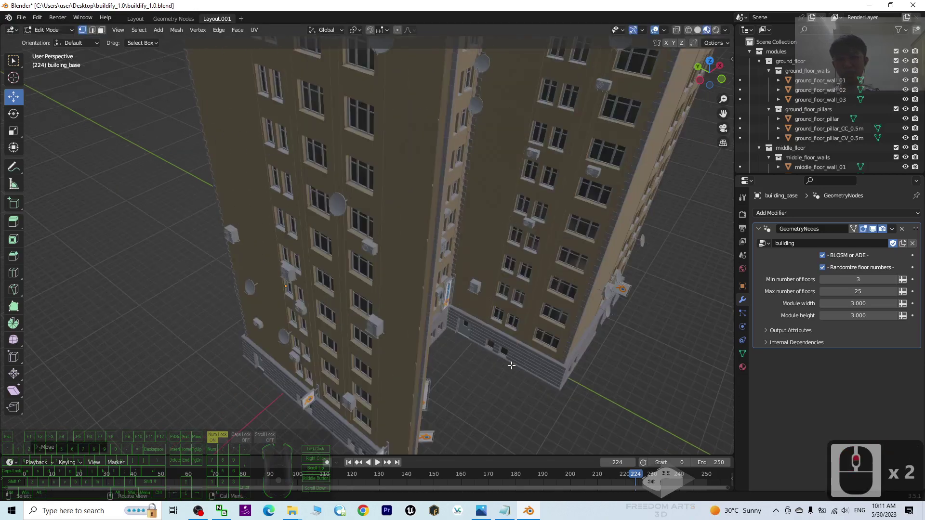
{"action": "scroll", "coordinate": [512, 366], "scroll_direction": "down", "scroll_amount": 2}
{"action": "middle_click_drag", "start_coordinate": [536, 360], "coordinate": [475, 368]}
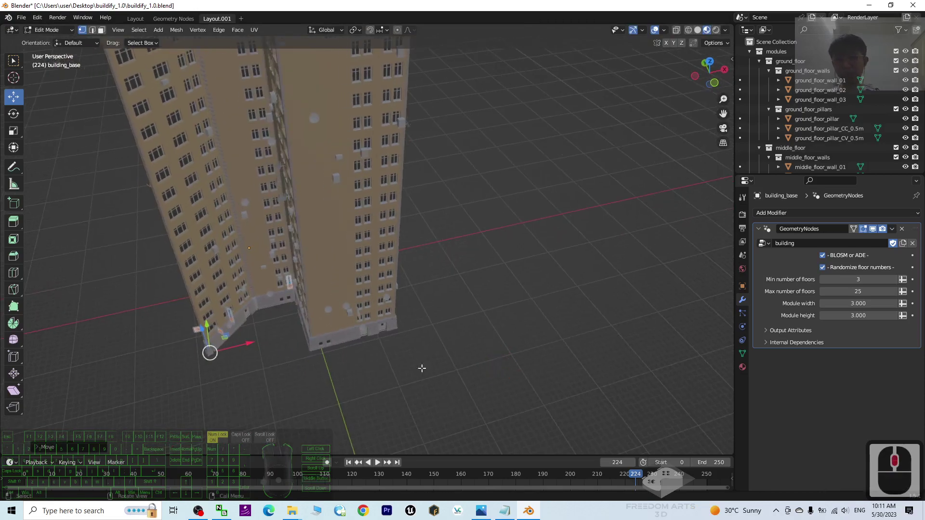
{"action": "scroll", "coordinate": [421, 370], "scroll_direction": "up", "scroll_amount": 2}
{"action": "middle_click_drag", "start_coordinate": [214, 368], "coordinate": [279, 328], "text": "shift"}
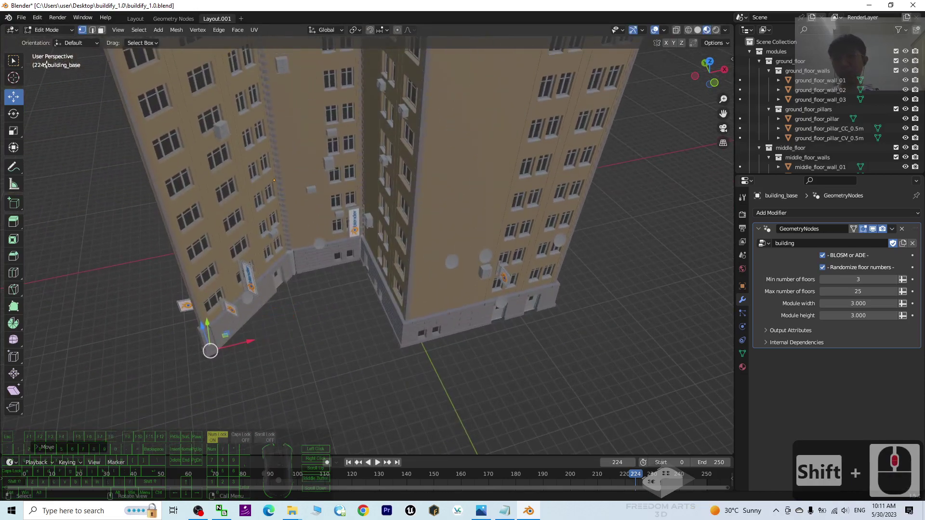
Step: Add edge selection, move the inner corner's base vertex, and undo a left-wall vertex move
{"action": "left_click", "coordinate": [93, 31], "text": "shift"}
{"action": "left_click", "coordinate": [323, 288]}
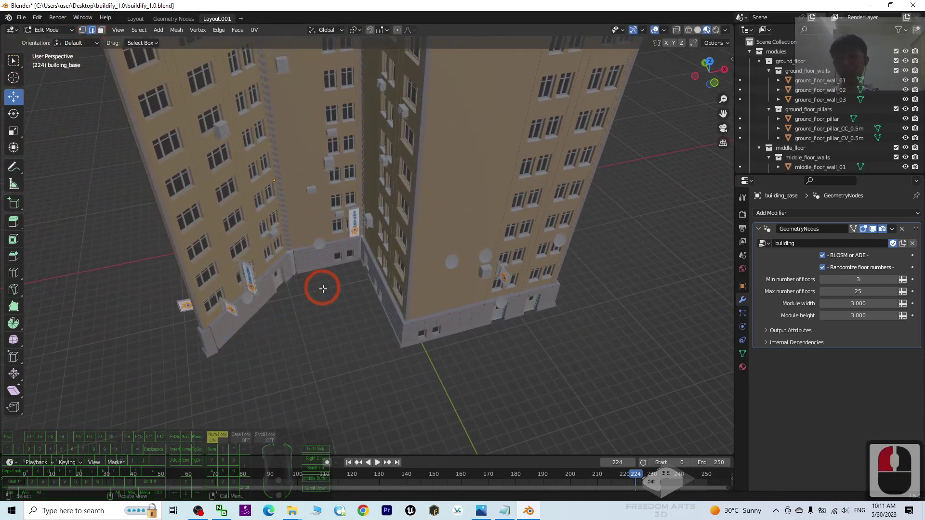
{"action": "left_click_drag", "start_coordinate": [317, 238], "coordinate": [355, 289]}
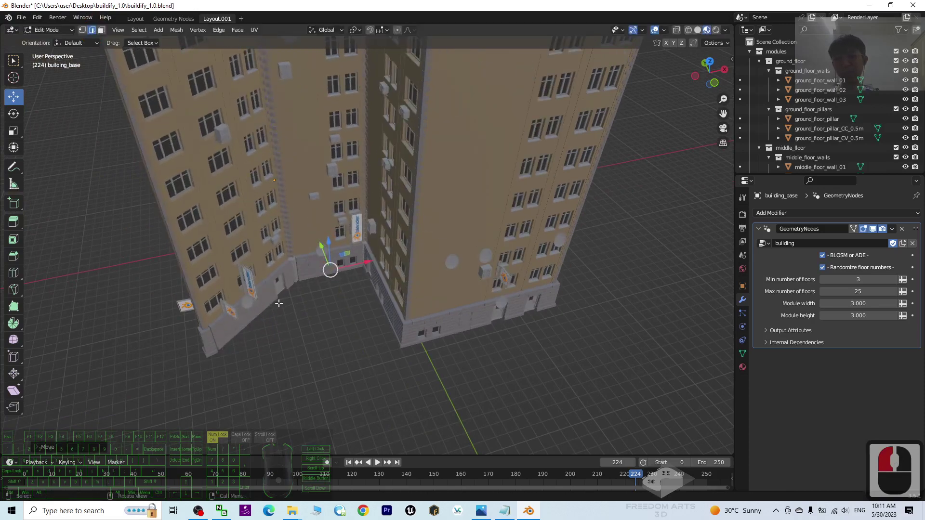
{"action": "left_click", "coordinate": [261, 312]}
{"action": "mouse_move", "coordinate": [269, 296]}
{"action": "left_mouse_down"}
{"action": "mouse_move", "coordinate": [308, 297]}
{"action": "mouse_move", "coordinate": [290, 314]}
{"action": "mouse_move", "coordinate": [259, 297]}
{"action": "mouse_move", "coordinate": [277, 292]}
{"action": "left_mouse_up"}
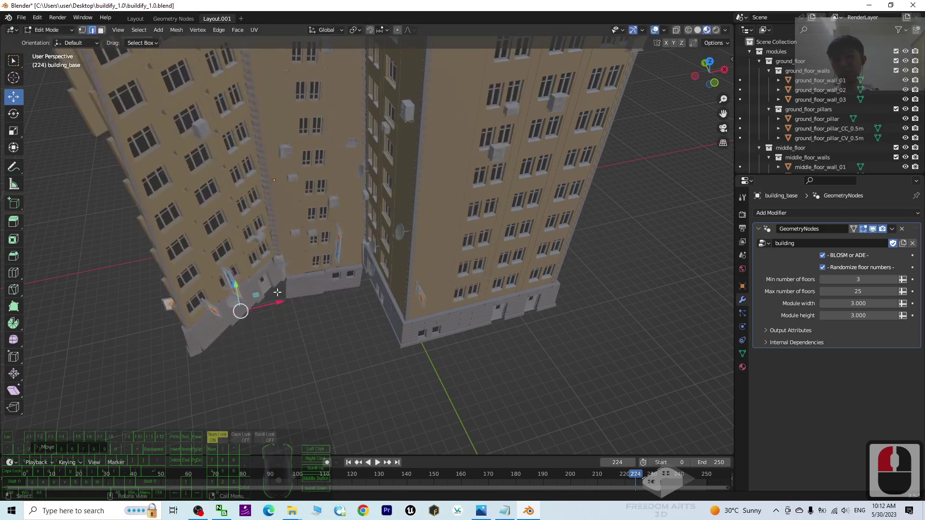
{"action": "key", "text": "ctrl+z"}
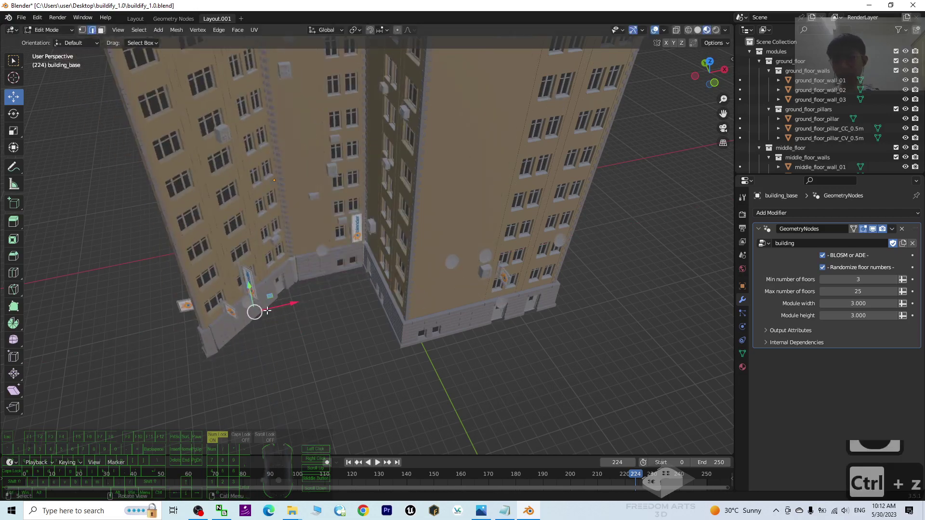
{"action": "scroll", "coordinate": [287, 342], "scroll_direction": "up", "scroll_amount": 2}
{"action": "scroll", "coordinate": [283, 350], "scroll_direction": "down", "scroll_amount": 2}
Step: Move the selected vertex along Y, then undo a raise that distorted the tower
{"action": "mouse_move", "coordinate": [299, 357]}
{"action": "middle_mouse_down"}
{"action": "mouse_move", "coordinate": [287, 349]}
{"action": "mouse_move", "coordinate": [315, 356]}
{"action": "middle_mouse_up"}
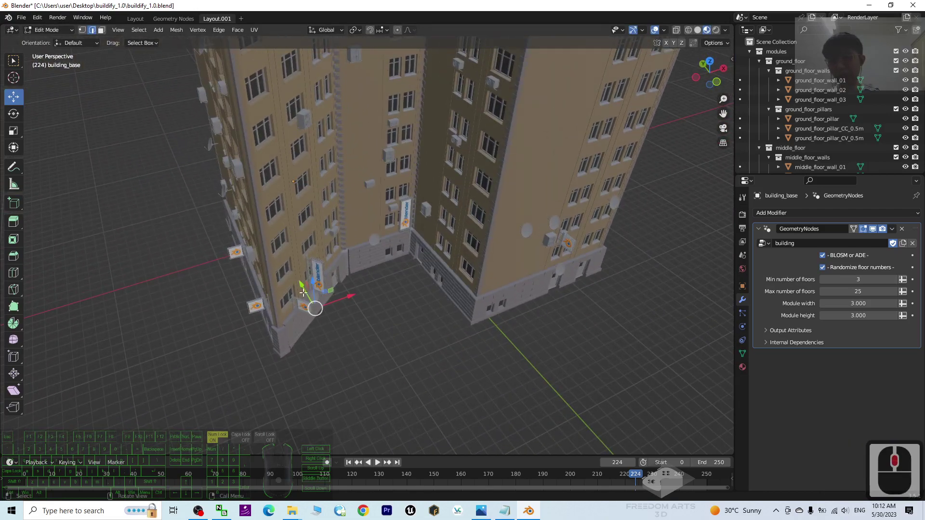
{"action": "left_click_drag", "start_coordinate": [302, 284], "coordinate": [341, 299]}
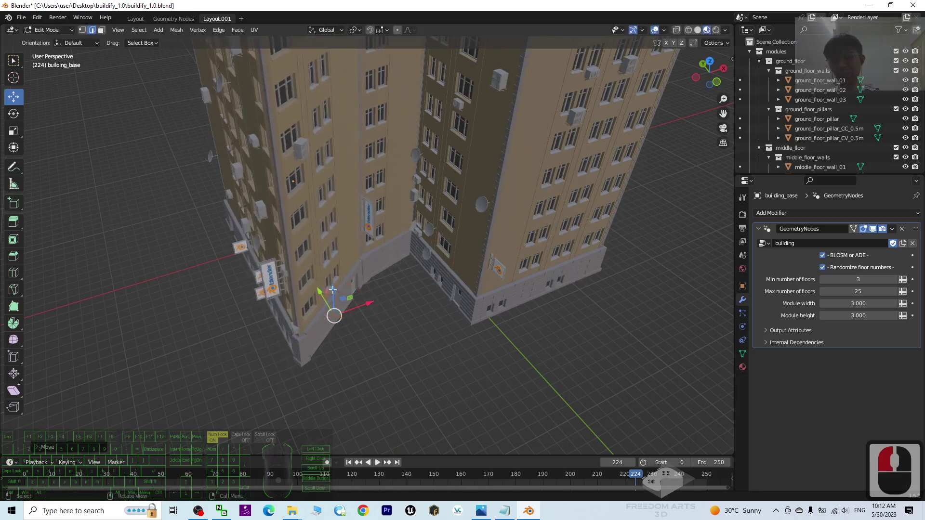
{"action": "scroll", "coordinate": [332, 290], "scroll_direction": "up", "scroll_amount": 4}
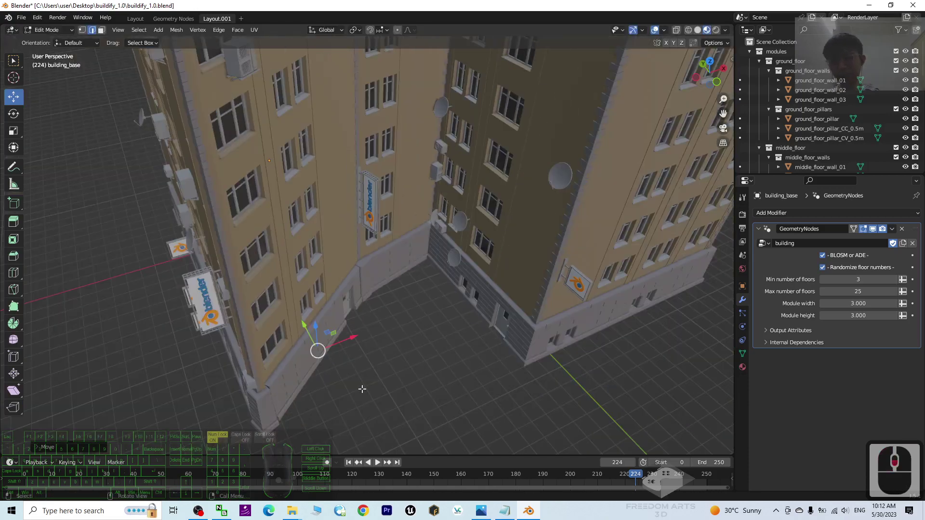
{"action": "middle_click_drag", "start_coordinate": [362, 388], "coordinate": [372, 378]}
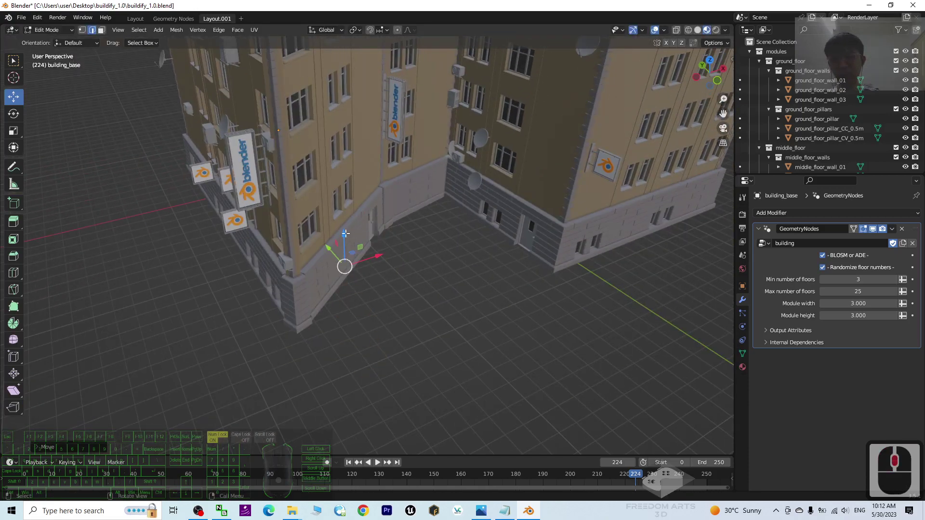
{"action": "left_click_drag", "start_coordinate": [342, 233], "coordinate": [347, 199]}
{"action": "scroll", "coordinate": [384, 215], "scroll_direction": "down", "scroll_amount": 3}
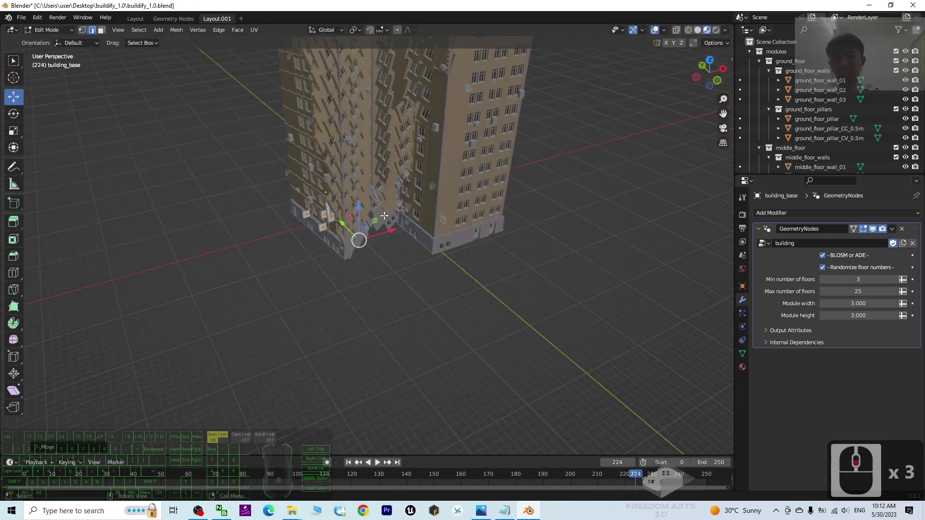
{"action": "key", "text": "ctrl+z"}
{"action": "scroll", "coordinate": [409, 241], "scroll_direction": "up", "scroll_amount": 3}
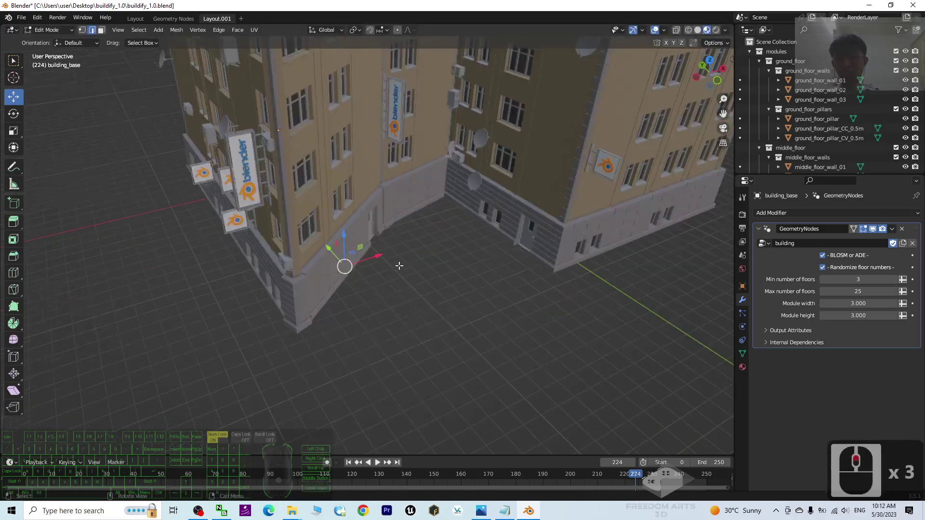
{"action": "middle_click_drag", "start_coordinate": [428, 281], "coordinate": [398, 330]}
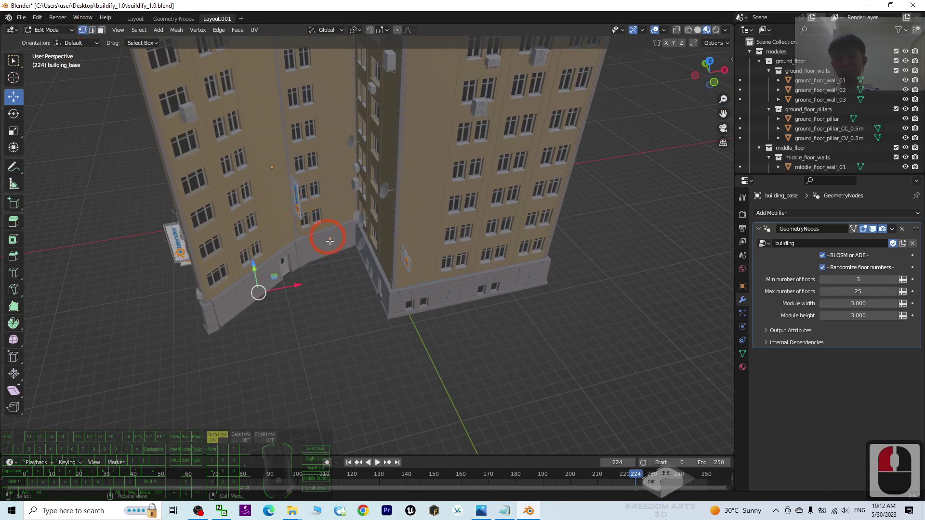
Step: Move the inner corner down and left, and shift another base corner along X
{"action": "right_click", "coordinate": [357, 242], "text": "shift"}
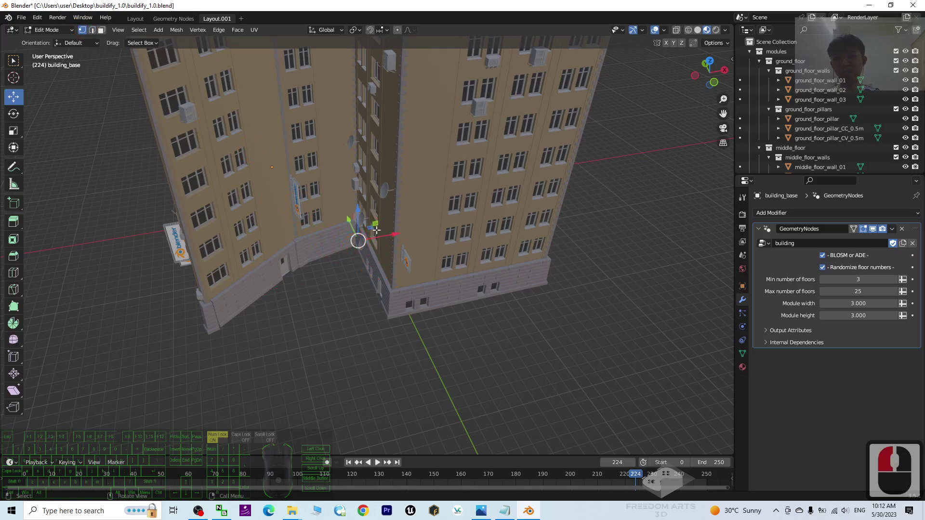
{"action": "left_click_drag", "start_coordinate": [370, 230], "coordinate": [352, 315]}
{"action": "double_click", "coordinate": [424, 329]}
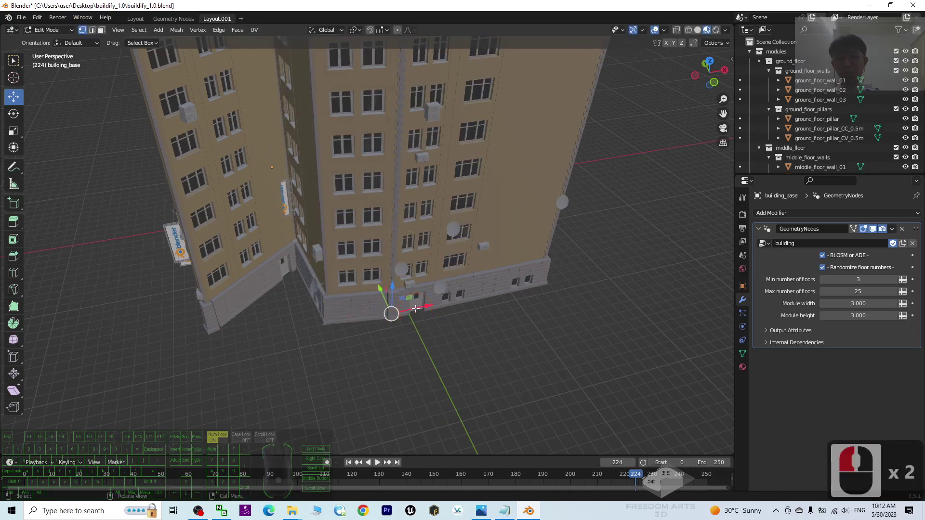
{"action": "left_click_drag", "start_coordinate": [429, 307], "coordinate": [466, 302]}
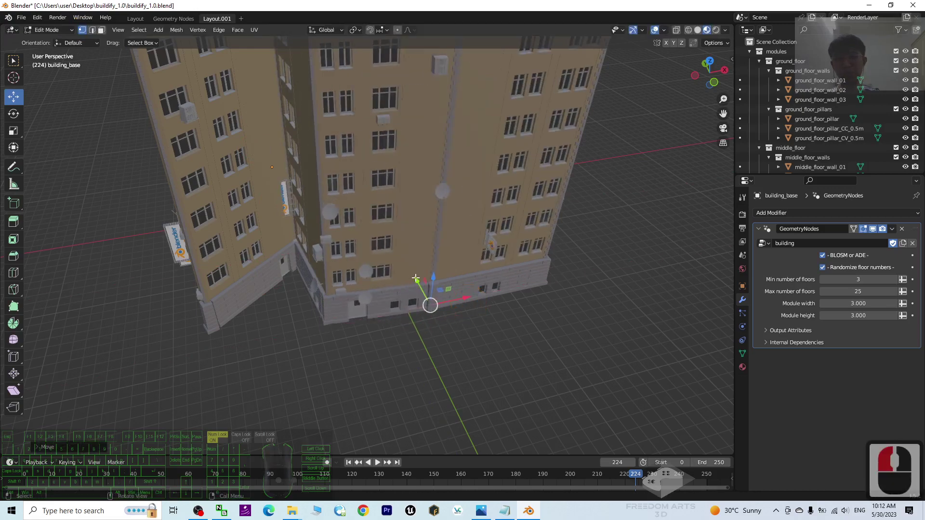
{"action": "scroll", "coordinate": [357, 346], "scroll_direction": "down", "scroll_amount": 5}
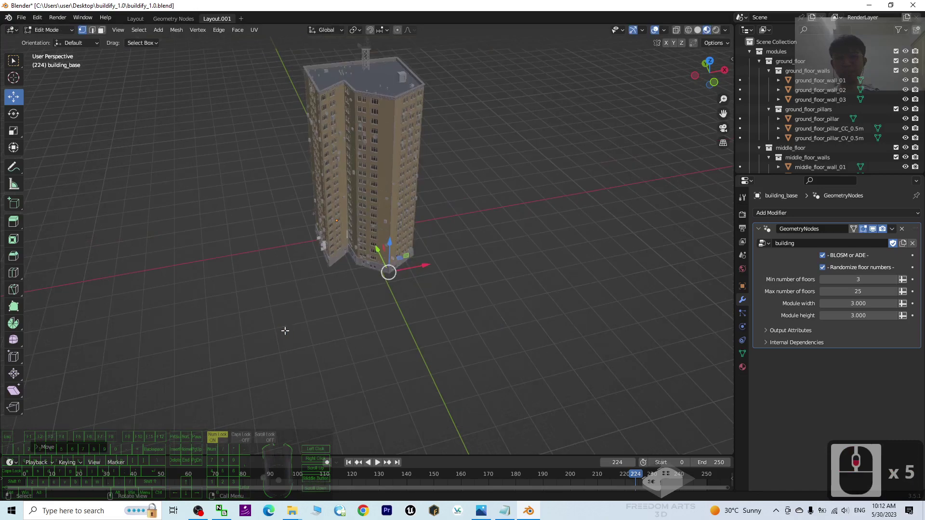
{"action": "middle_click_drag", "start_coordinate": [285, 330], "coordinate": [503, 207]}
{"action": "scroll", "coordinate": [488, 179], "scroll_direction": "up", "scroll_amount": 3}
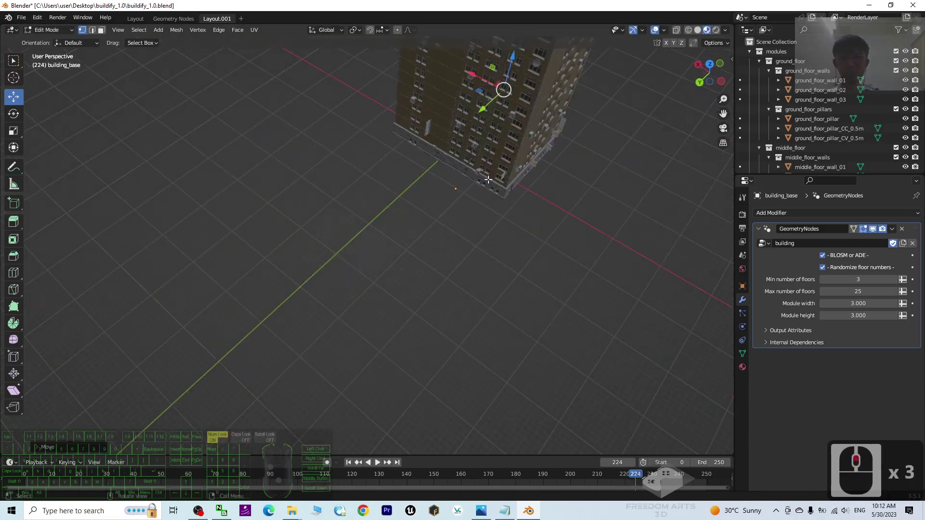
Step: Move more base-corner vertices along Y and select another edge vertex
{"action": "left_click", "coordinate": [512, 198]}
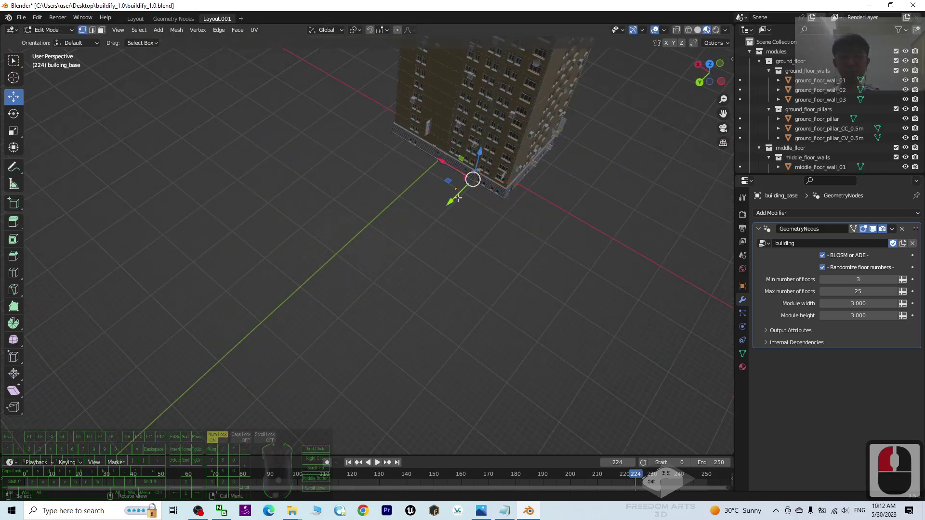
{"action": "left_click_drag", "start_coordinate": [457, 198], "coordinate": [441, 209]}
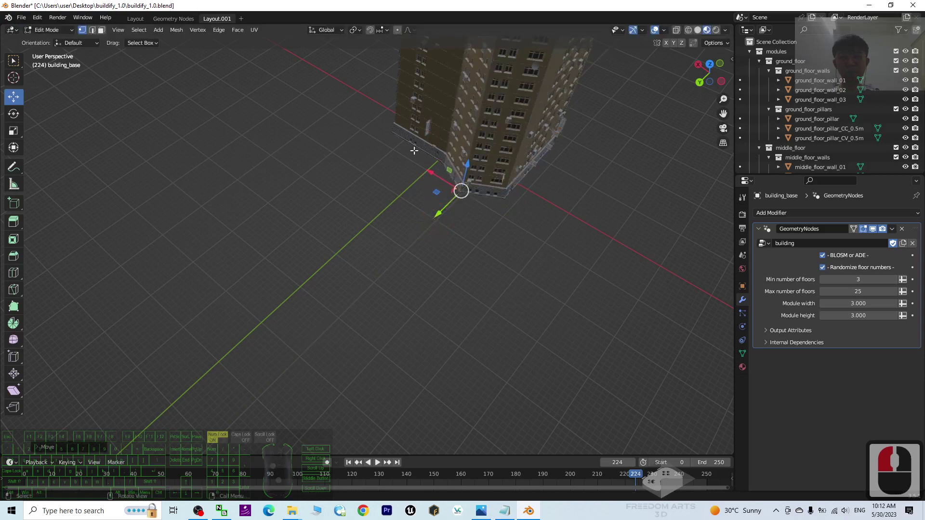
{"action": "double_click", "coordinate": [414, 144]}
{"action": "scroll", "coordinate": [534, 193], "scroll_direction": "down", "scroll_amount": 5}
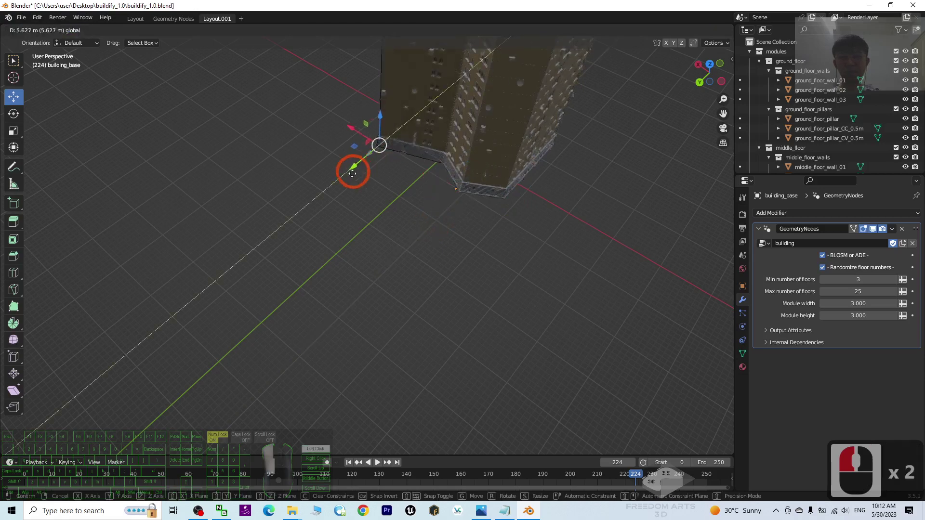
{"action": "middle_click_drag", "start_coordinate": [534, 193], "coordinate": [404, 270]}
{"action": "scroll", "coordinate": [319, 161], "scroll_direction": "up", "scroll_amount": 3}
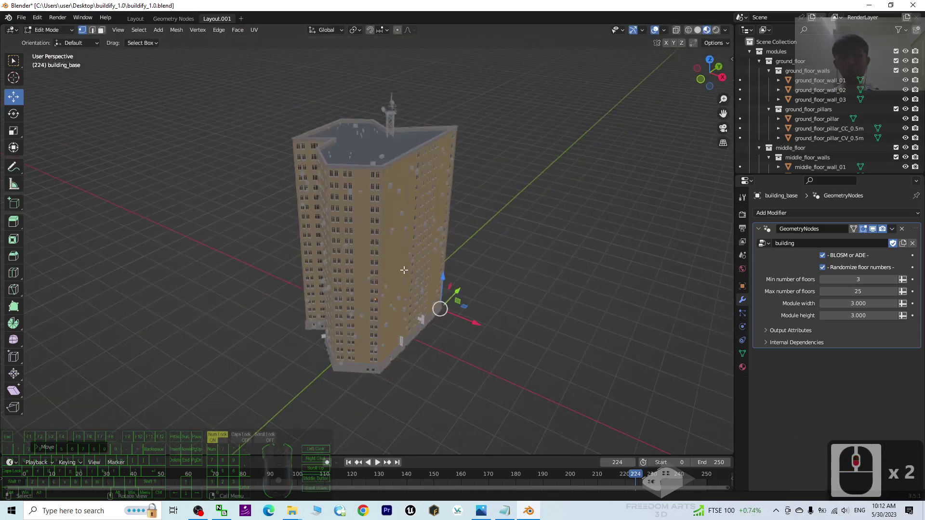
{"action": "scroll", "coordinate": [404, 270], "scroll_direction": "up", "scroll_amount": 2}
Step: Select ground_floor_wall_01 and show its material settings, framing the building's base
{"action": "left_click", "coordinate": [819, 81]}
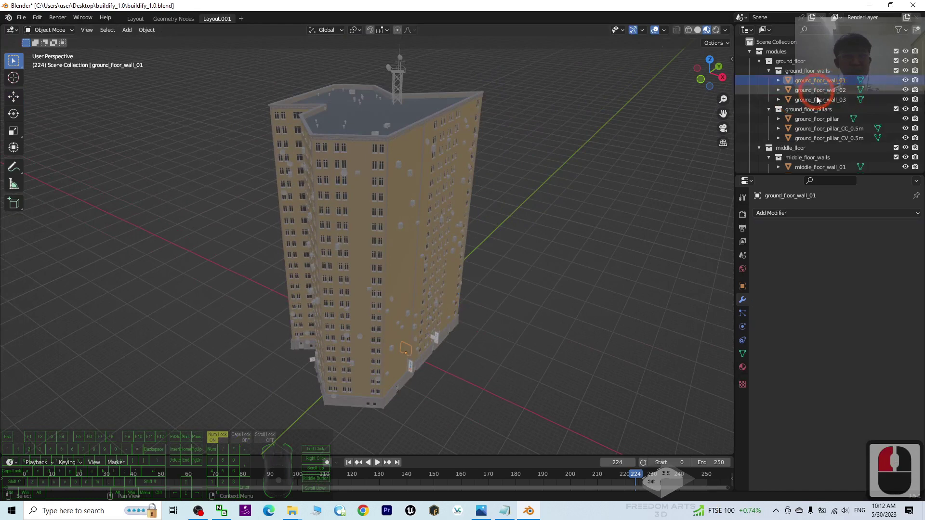
{"action": "left_click", "coordinate": [742, 368]}
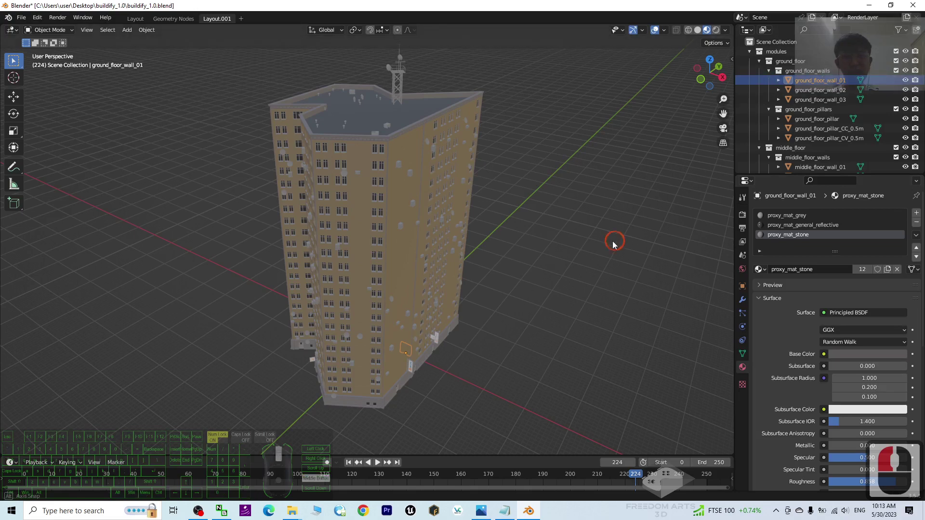
{"action": "middle_click_drag", "start_coordinate": [613, 244], "coordinate": [571, 270]}
{"action": "scroll", "coordinate": [489, 329], "scroll_direction": "up", "scroll_amount": 1}
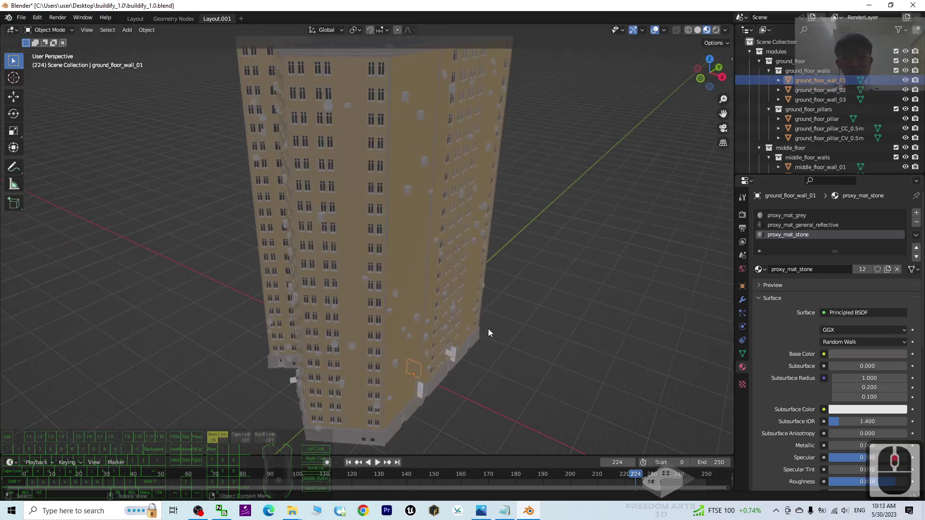
{"action": "middle_click_drag", "start_coordinate": [482, 347], "coordinate": [495, 323], "text": "shift"}
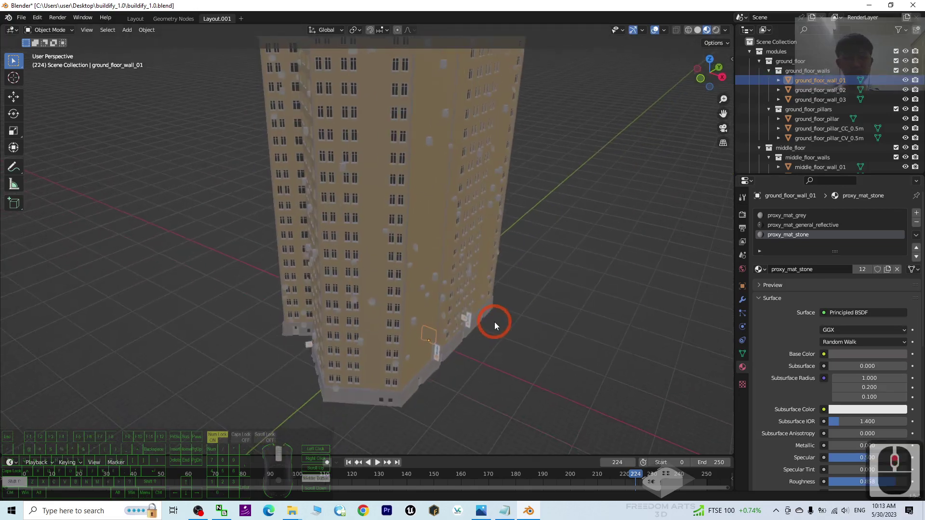
Step: Make proxy_mat_stone's Base Color bright green, checking ground_floor_wall_02 and 03
{"action": "left_click", "coordinate": [862, 354]}
{"action": "left_click_drag", "start_coordinate": [900, 260], "coordinate": [899, 217]}
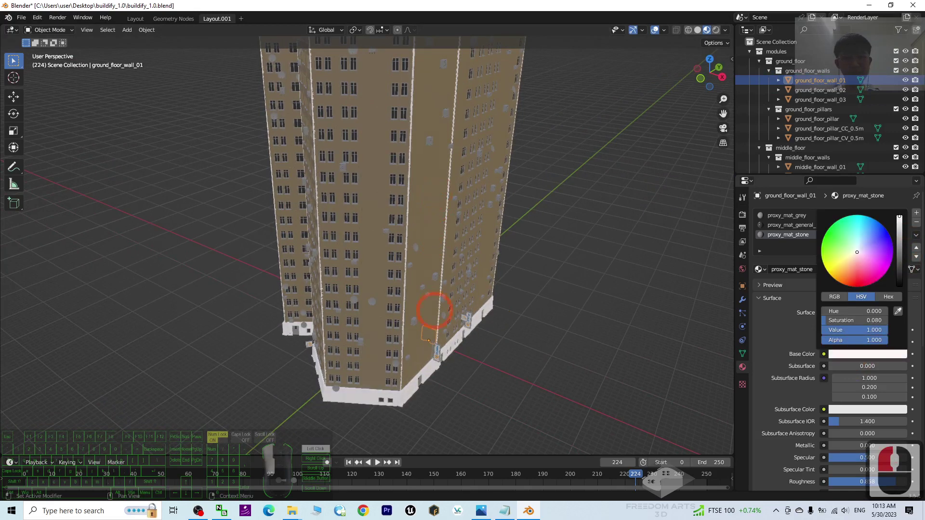
{"action": "left_click", "coordinate": [840, 357]}
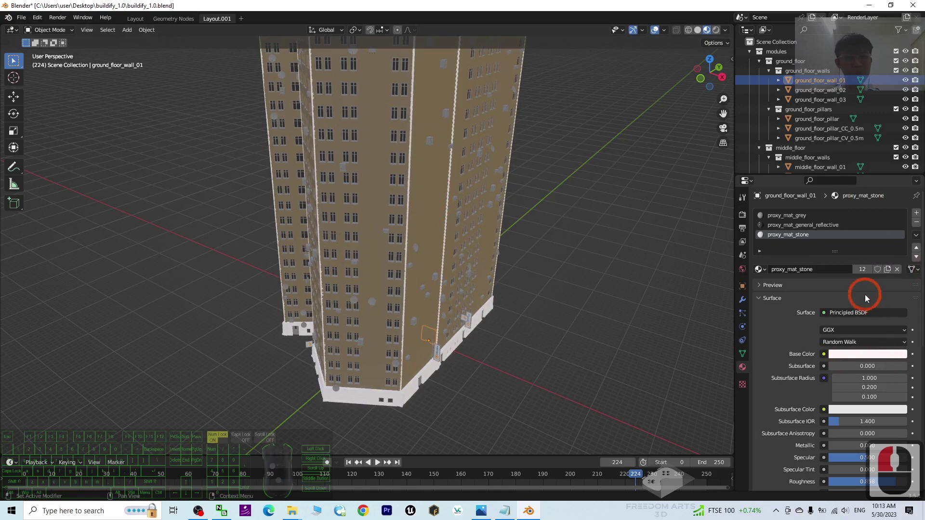
{"action": "left_click", "coordinate": [869, 356]}
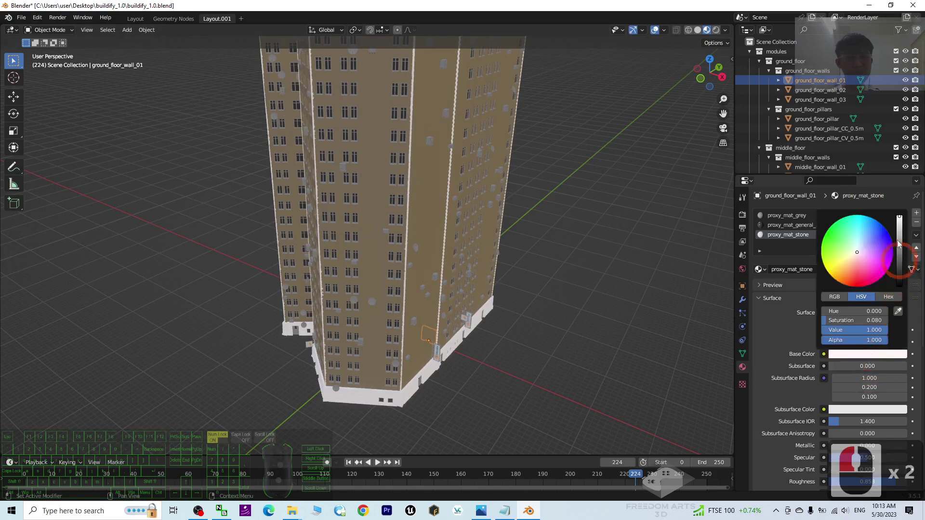
{"action": "mouse_move", "coordinate": [901, 216]}
{"action": "left_mouse_down"}
{"action": "mouse_move", "coordinate": [900, 254]}
{"action": "mouse_move", "coordinate": [900, 216]}
{"action": "left_mouse_up"}
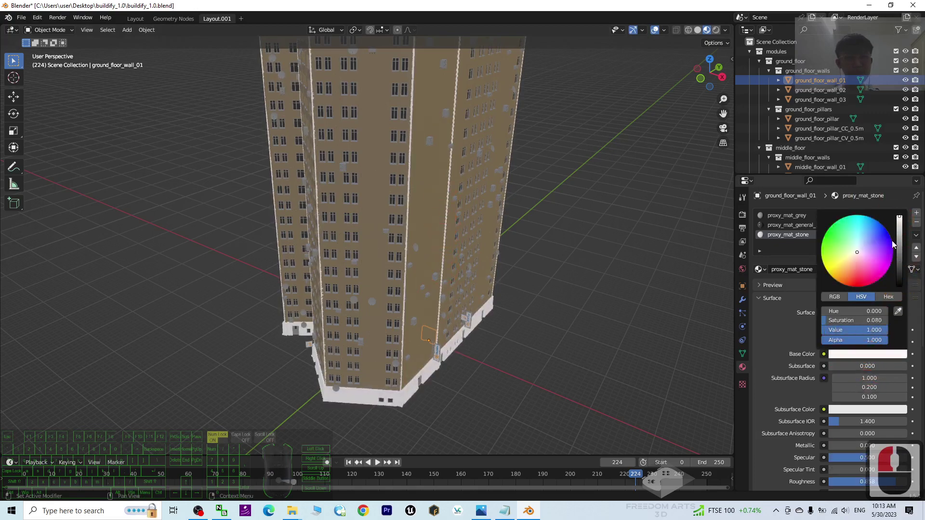
{"action": "left_click", "coordinate": [831, 243]}
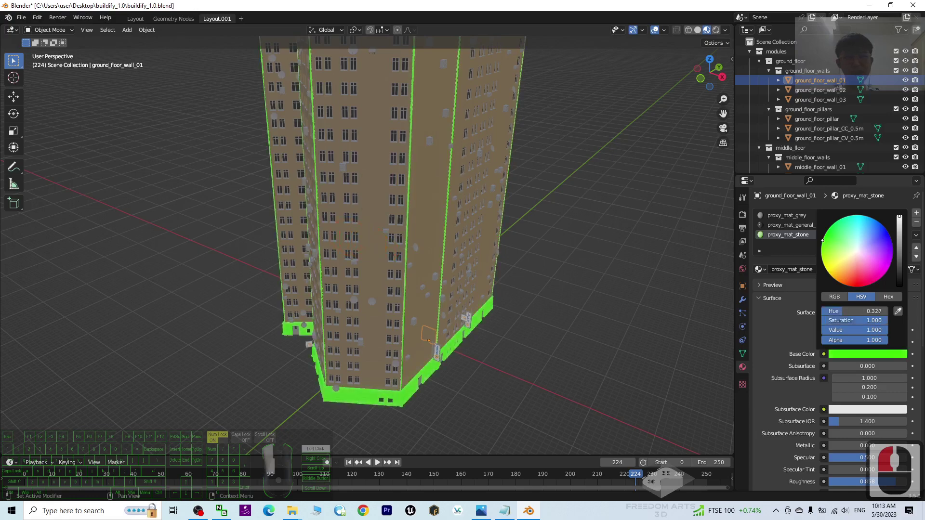
{"action": "left_click", "coordinate": [824, 101]}
{"action": "left_click", "coordinate": [823, 90]}
{"action": "left_click", "coordinate": [822, 100]}
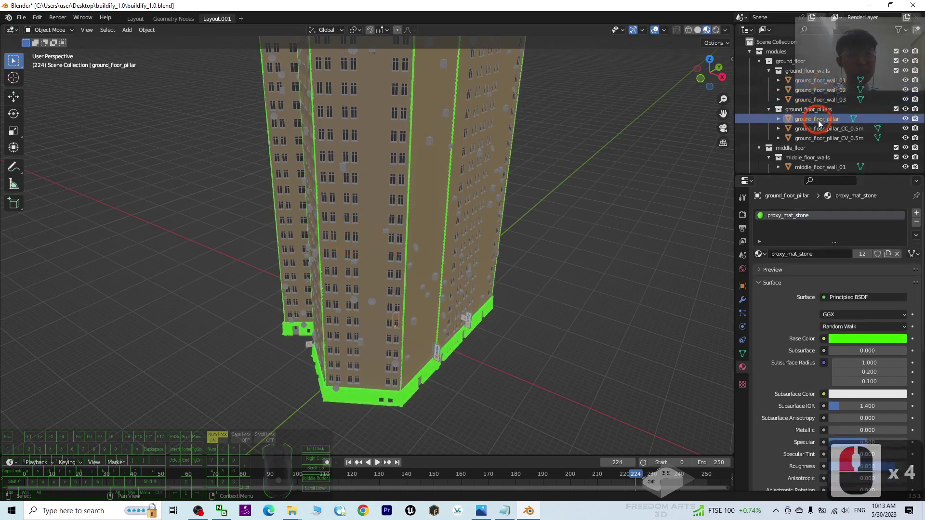
Step: On ground_floor_pillar_CC_0.5m, undo a cyan subsurface tint and set proxy_mat_grey's Base Color to dark brownish-grey
{"action": "left_click", "coordinate": [820, 124]}
{"action": "left_click", "coordinate": [824, 128]}
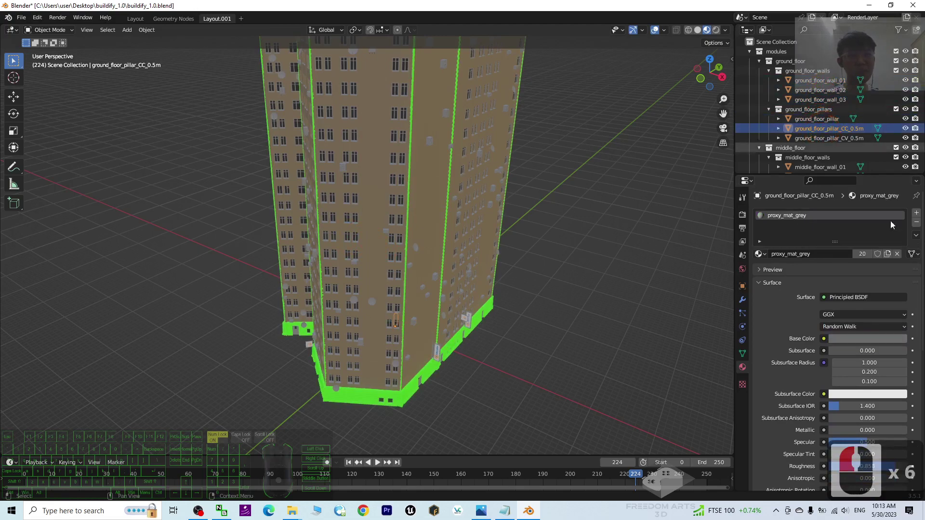
{"action": "left_click", "coordinate": [862, 395]}
{"action": "mouse_move", "coordinate": [852, 286]}
{"action": "left_mouse_down"}
{"action": "mouse_move", "coordinate": [832, 277]}
{"action": "mouse_move", "coordinate": [859, 279]}
{"action": "left_mouse_up"}
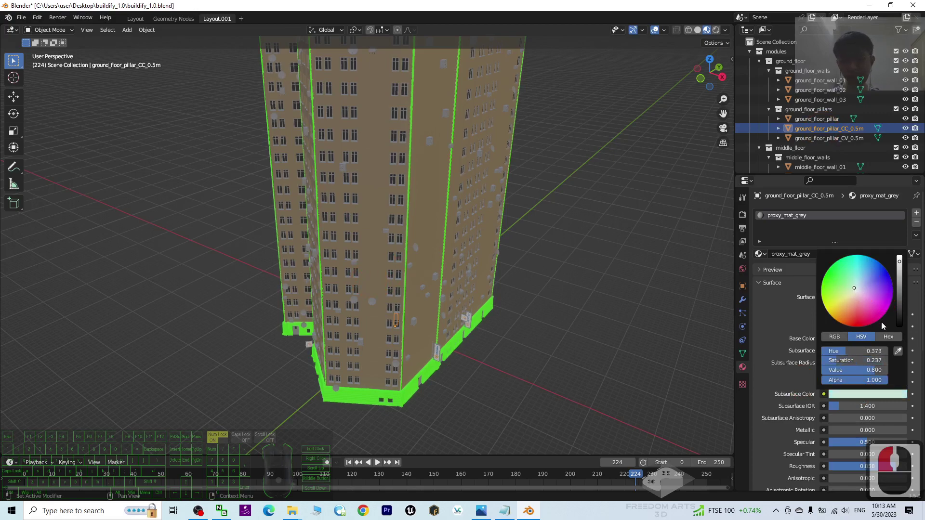
{"action": "key", "text": "ctrl+z"}
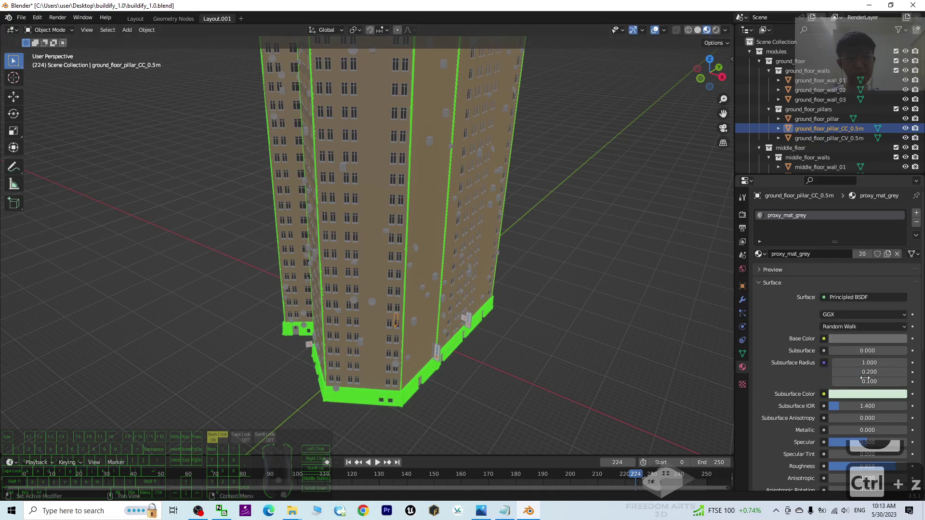
{"action": "left_click", "coordinate": [864, 339]}
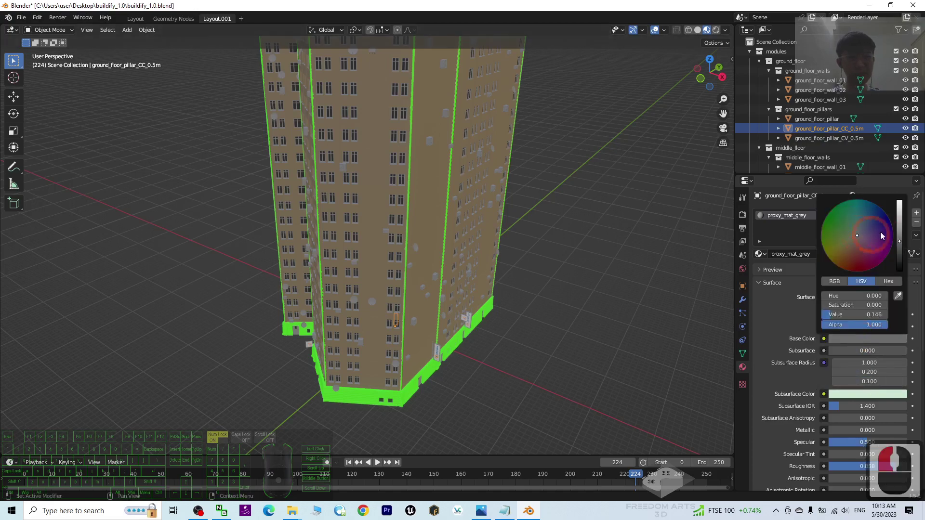
{"action": "left_click_drag", "start_coordinate": [900, 241], "coordinate": [839, 233]}
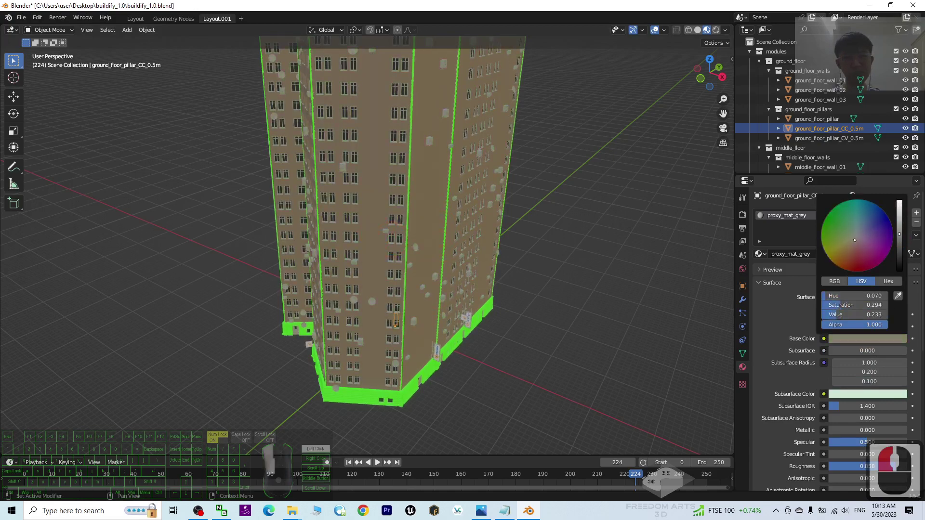
Step: Scroll the Outliner past middle_floor_wall_01 and select building_base
{"action": "left_click", "coordinate": [831, 165]}
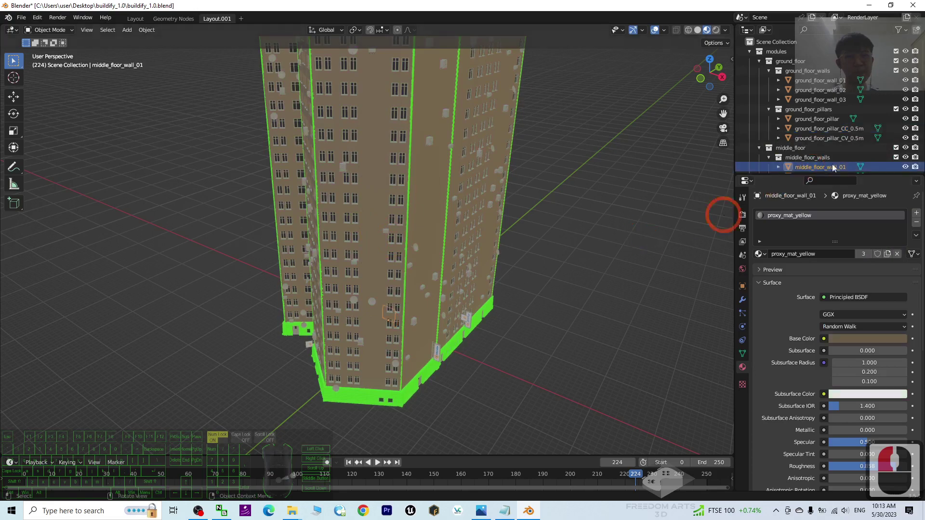
{"action": "scroll", "coordinate": [837, 140], "scroll_direction": "down", "scroll_amount": 2}
{"action": "scroll", "coordinate": [839, 125], "scroll_direction": "down", "scroll_amount": 19}
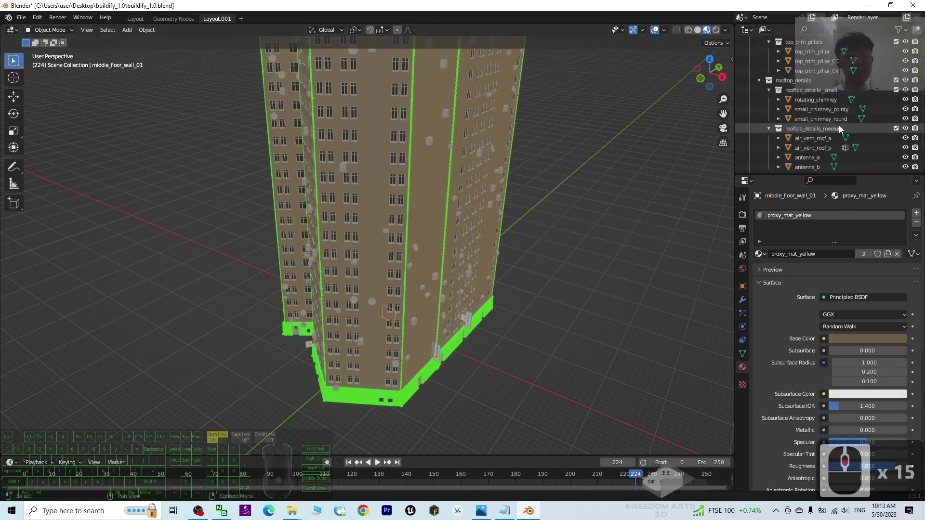
{"action": "scroll", "coordinate": [518, 182], "scroll_direction": "down", "scroll_amount": 6}
{"action": "scroll", "coordinate": [501, 187], "scroll_direction": "up", "scroll_amount": 4}
{"action": "middle_click_drag", "start_coordinate": [494, 187], "coordinate": [495, 203]}
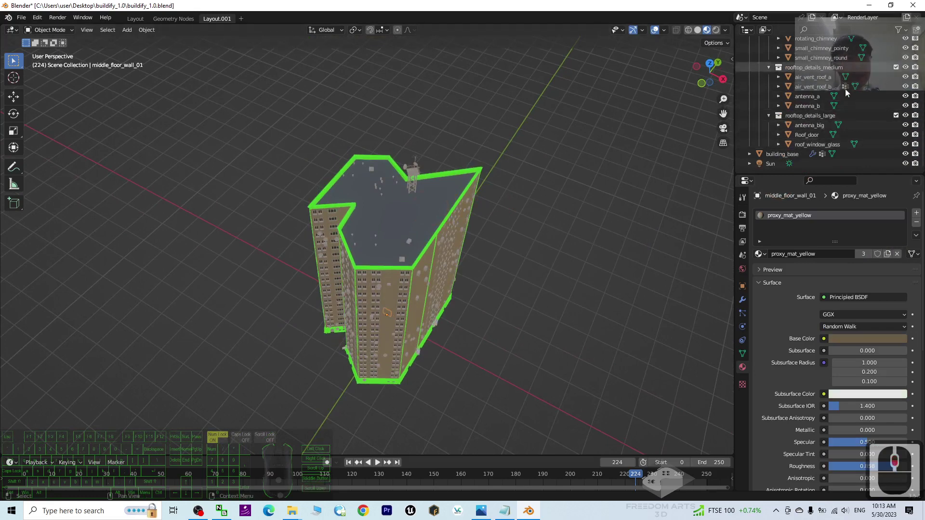
{"action": "left_click", "coordinate": [782, 154]}
Step: Set proxy_mat_roof's Base Color to blue (H 0.649, S 0.870, V 1.000) and view the roof
{"action": "scroll", "coordinate": [476, 311], "scroll_direction": "up", "scroll_amount": 2}
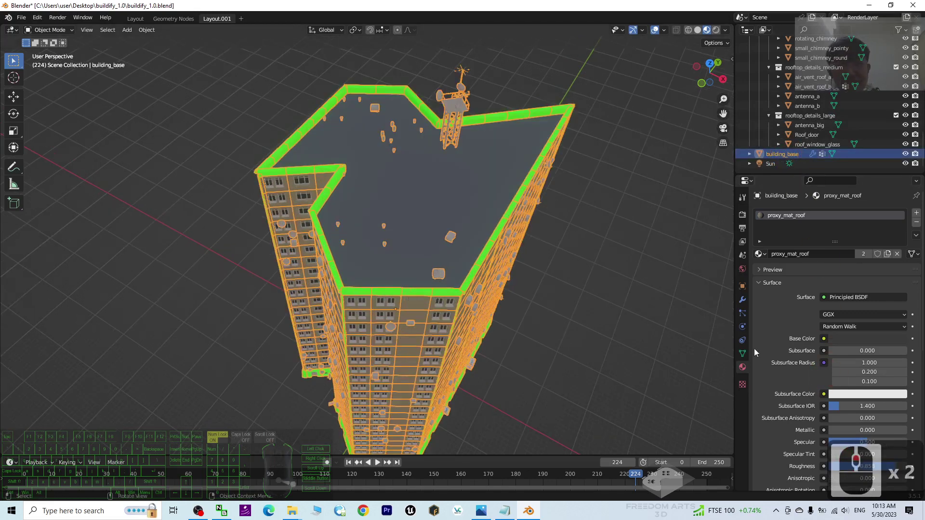
{"action": "left_click", "coordinate": [850, 345]}
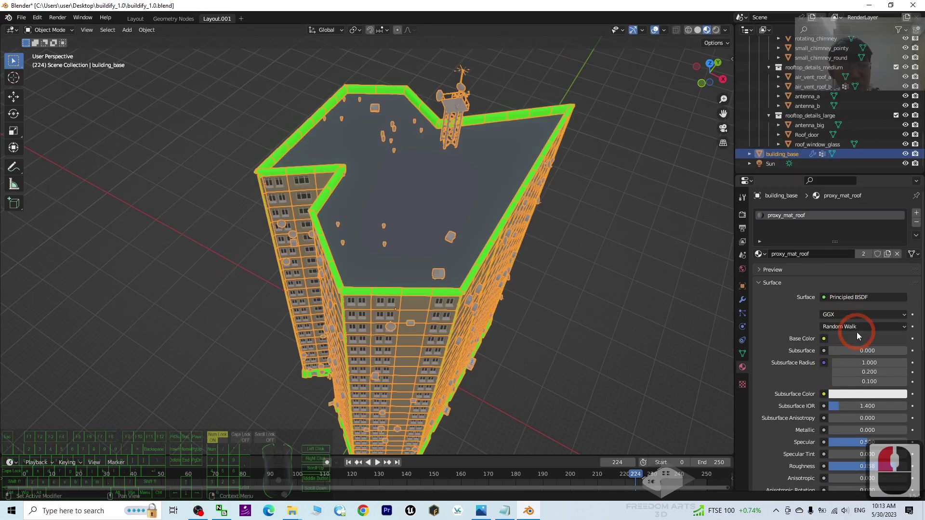
{"action": "left_click", "coordinate": [857, 338]}
{"action": "left_click_drag", "start_coordinate": [899, 254], "coordinate": [899, 201]}
{"action": "left_click_drag", "start_coordinate": [860, 238], "coordinate": [874, 221]}
{"action": "left_click", "coordinate": [646, 332]}
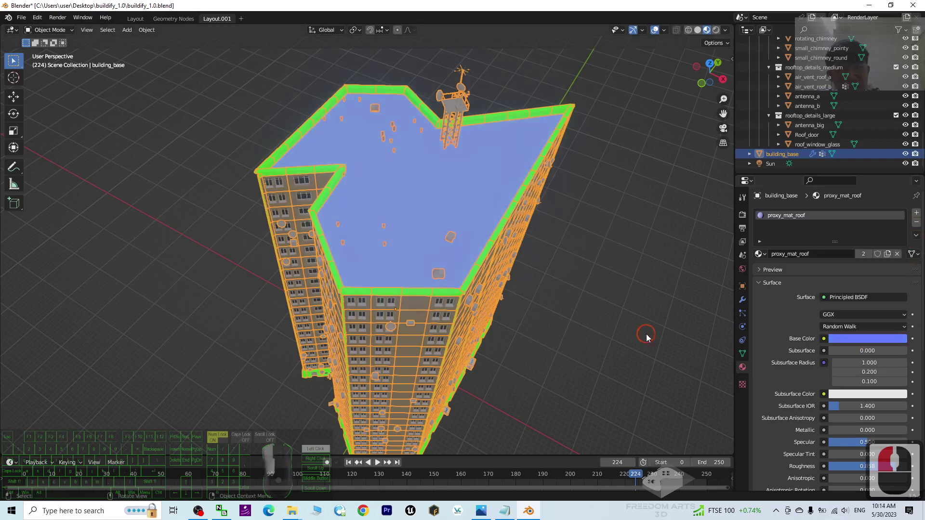
{"action": "middle_click_drag", "start_coordinate": [562, 311], "coordinate": [260, 219]}
{"action": "scroll", "coordinate": [861, 123], "scroll_direction": "up", "scroll_amount": 20}
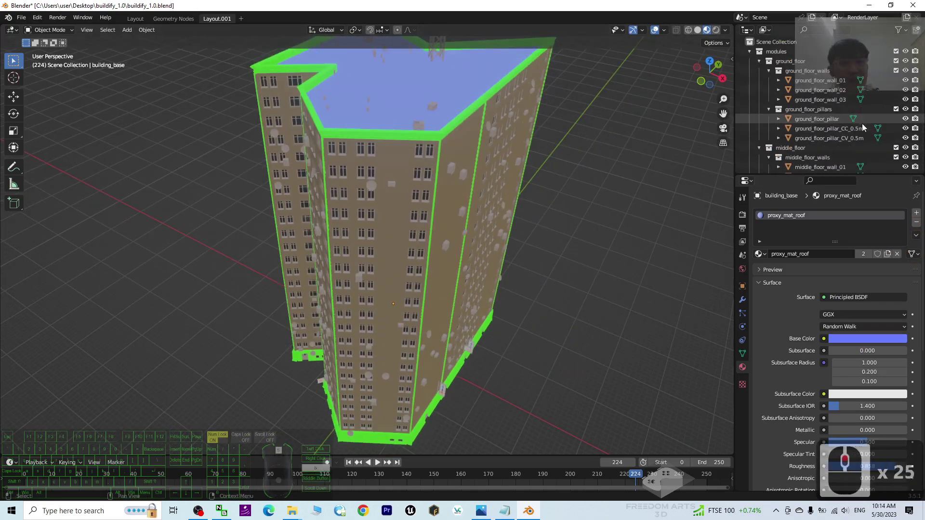
Step: Select the ground-floor pillars and try base colours for their proxy_mat_grey material
{"action": "left_click", "coordinate": [837, 91]}
{"action": "left_click", "coordinate": [816, 128]}
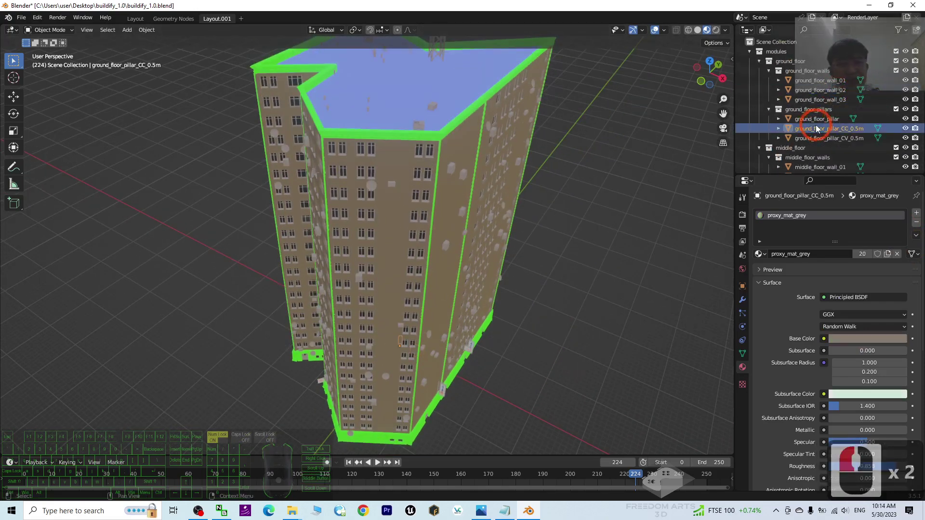
{"action": "left_click", "coordinate": [821, 137]}
{"action": "left_click", "coordinate": [820, 128]}
{"action": "left_click", "coordinate": [847, 341]}
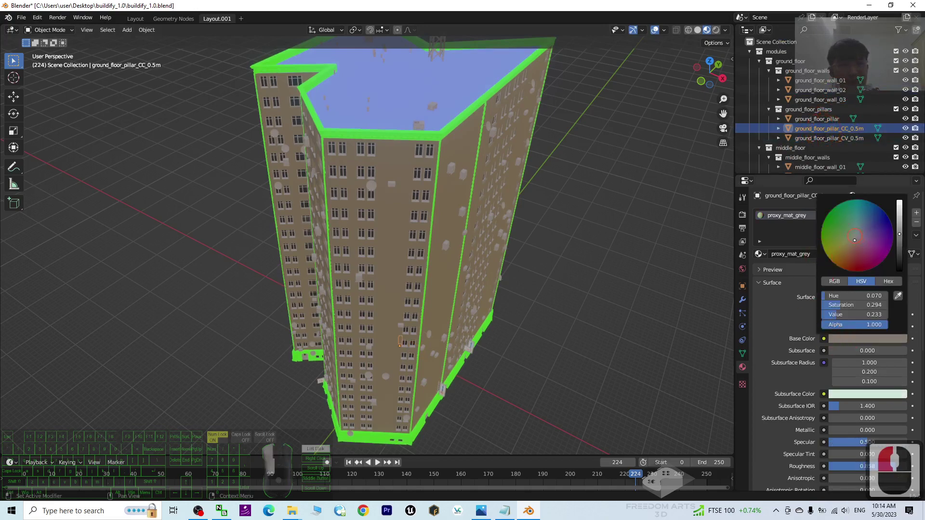
{"action": "mouse_move", "coordinate": [841, 235]}
{"action": "left_mouse_down"}
{"action": "mouse_move", "coordinate": [840, 217]}
{"action": "mouse_move", "coordinate": [874, 219]}
{"action": "mouse_move", "coordinate": [870, 233]}
{"action": "mouse_move", "coordinate": [853, 239]}
{"action": "left_mouse_up"}
Step: Select middle_floor_wall_01 and retune the proxy_mat_yellow base colour on the colour wheel
{"action": "scroll", "coordinate": [825, 153], "scroll_direction": "down", "scroll_amount": 2}
{"action": "left_click", "coordinate": [826, 148]}
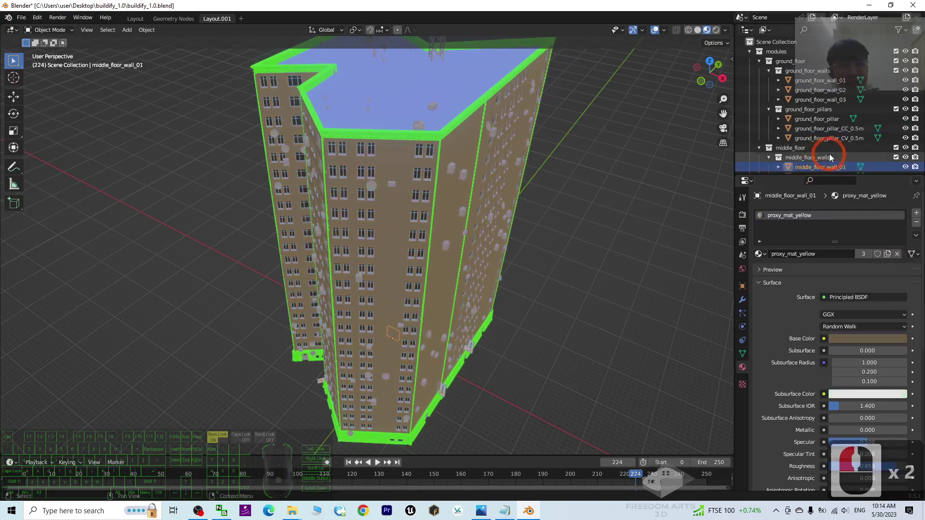
{"action": "scroll", "coordinate": [828, 145], "scroll_direction": "down", "scroll_amount": 2}
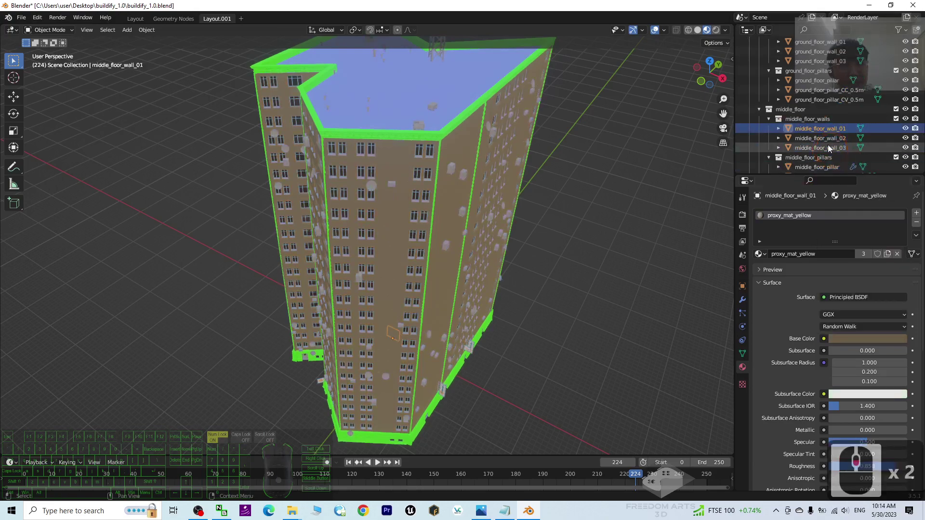
{"action": "left_click", "coordinate": [860, 341]}
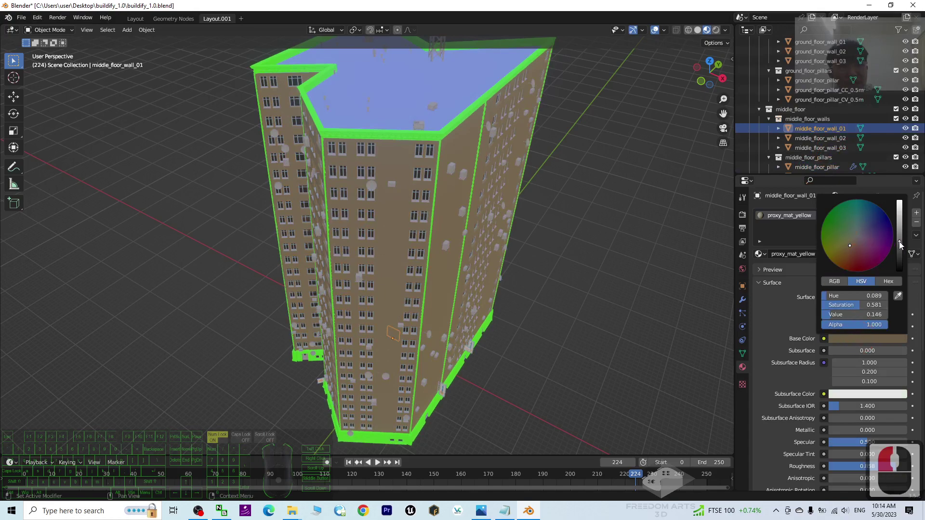
{"action": "left_click_drag", "start_coordinate": [900, 245], "coordinate": [899, 206]}
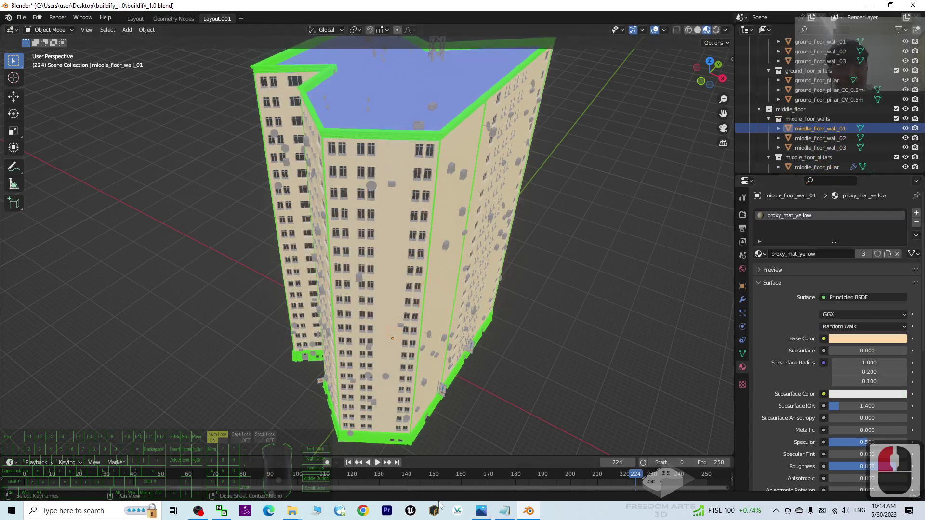
{"action": "left_click", "coordinate": [846, 338]}
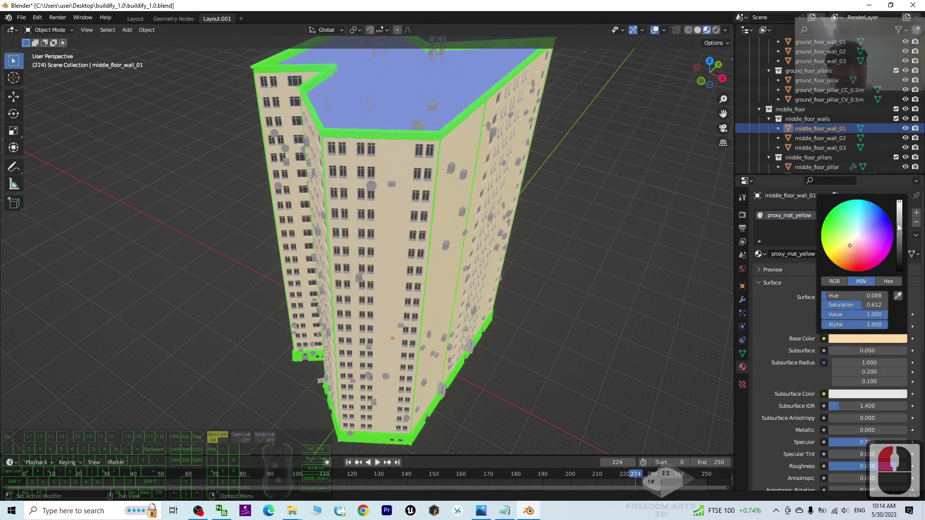
{"action": "mouse_move", "coordinate": [854, 245]}
{"action": "left_mouse_down"}
{"action": "mouse_move", "coordinate": [874, 258]}
{"action": "mouse_move", "coordinate": [841, 217]}
{"action": "mouse_move", "coordinate": [853, 229]}
{"action": "mouse_move", "coordinate": [842, 240]}
{"action": "mouse_move", "coordinate": [846, 256]}
{"action": "mouse_move", "coordinate": [858, 254]}
{"action": "mouse_move", "coordinate": [854, 242]}
{"action": "mouse_move", "coordinate": [857, 252]}
{"action": "left_mouse_up"}
{"action": "scroll", "coordinate": [559, 347], "scroll_direction": "down", "scroll_amount": 4}
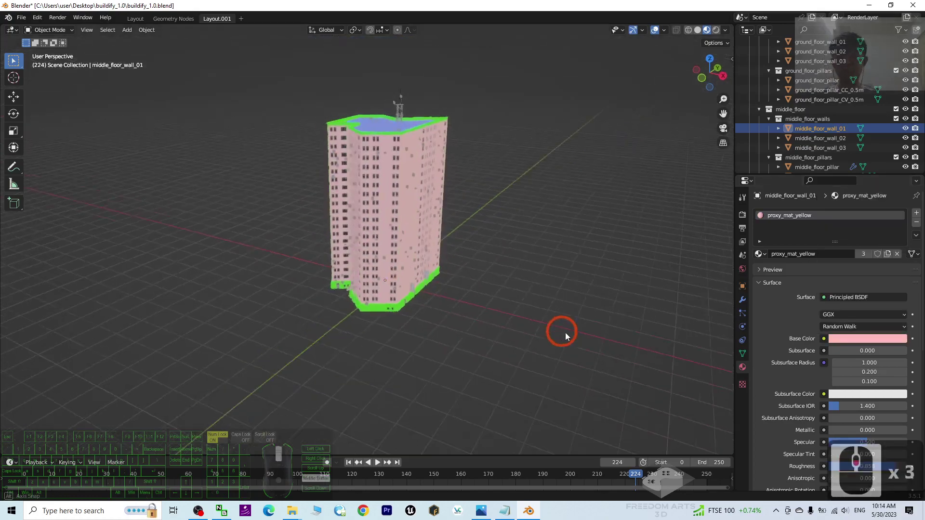
{"action": "mouse_move", "coordinate": [565, 333]}
{"action": "middle_mouse_down"}
{"action": "mouse_move", "coordinate": [675, 321]}
{"action": "mouse_move", "coordinate": [554, 322]}
{"action": "middle_mouse_up"}
{"action": "scroll", "coordinate": [372, 325], "scroll_direction": "up", "scroll_amount": 5}
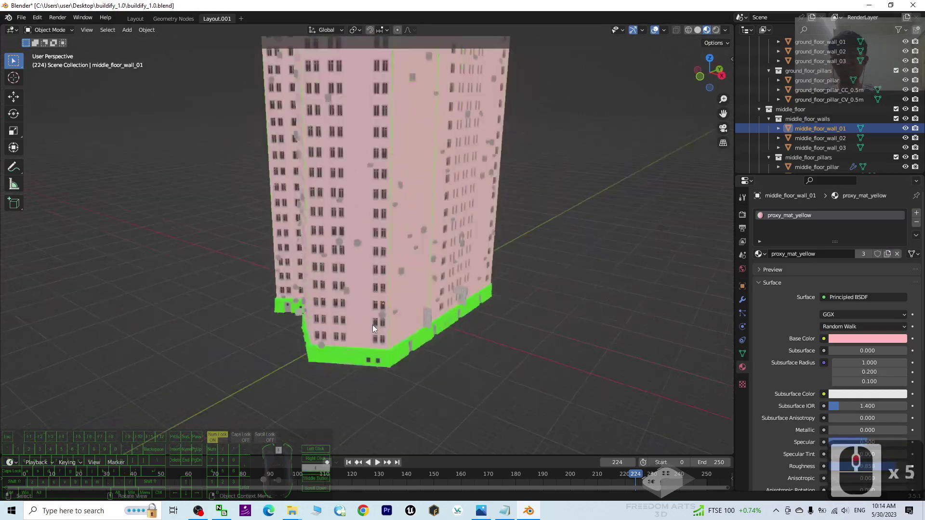
{"action": "scroll", "coordinate": [374, 326], "scroll_direction": "up", "scroll_amount": 3}
{"action": "scroll", "coordinate": [383, 319], "scroll_direction": "up", "scroll_amount": 5}
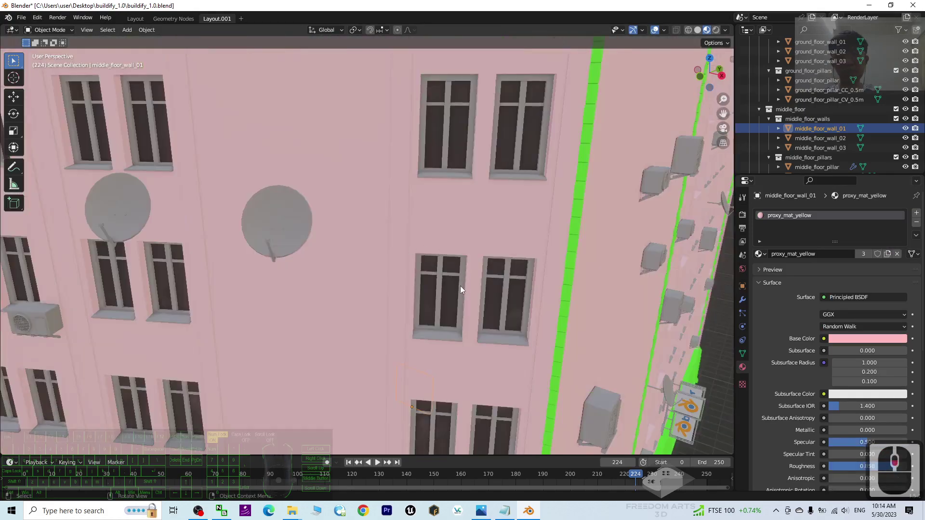
{"action": "left_click", "coordinate": [837, 90]}
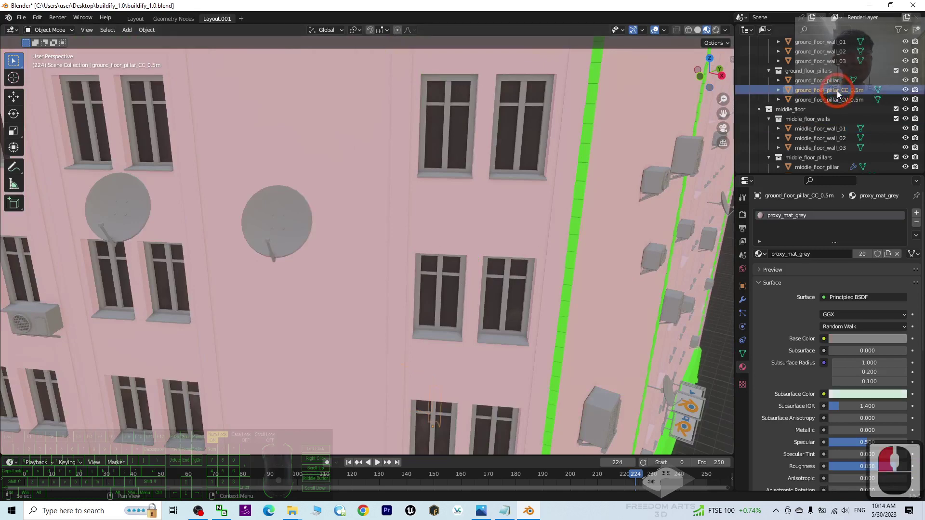
{"action": "scroll", "coordinate": [837, 92], "scroll_direction": "down", "scroll_amount": 4}
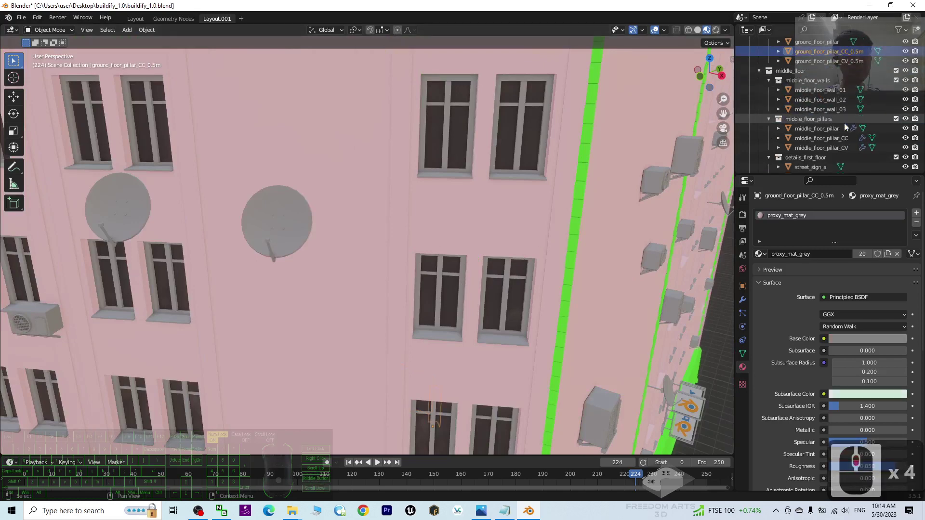
{"action": "scroll", "coordinate": [844, 123], "scroll_direction": "down", "scroll_amount": 8}
{"action": "left_click", "coordinate": [808, 92]}
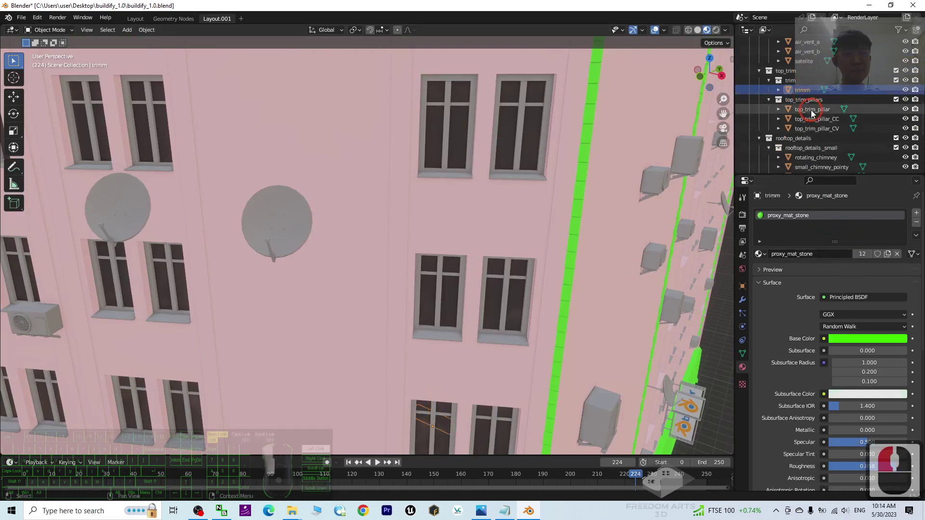
{"action": "left_click", "coordinate": [813, 110]}
{"action": "scroll", "coordinate": [816, 119], "scroll_direction": "up", "scroll_amount": 12}
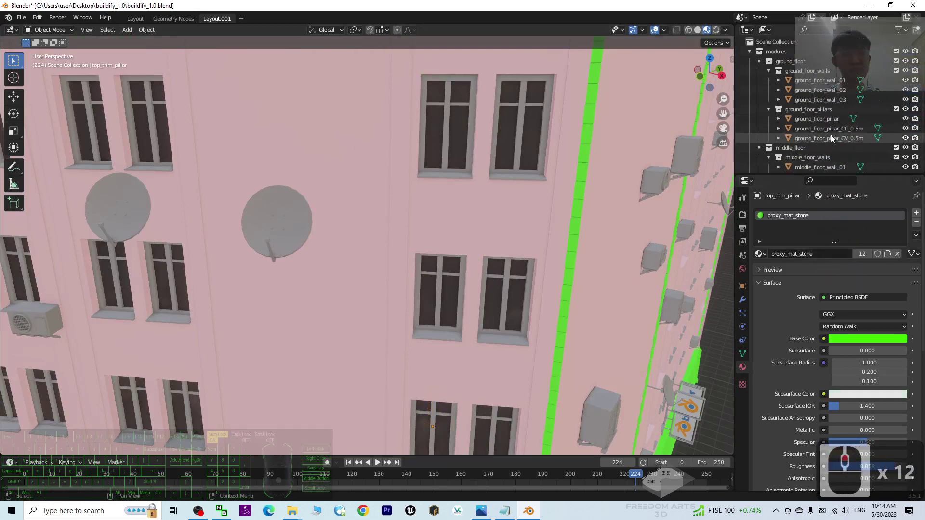
{"action": "left_click", "coordinate": [830, 90]}
{"action": "scroll", "coordinate": [831, 95], "scroll_direction": "down", "scroll_amount": 11}
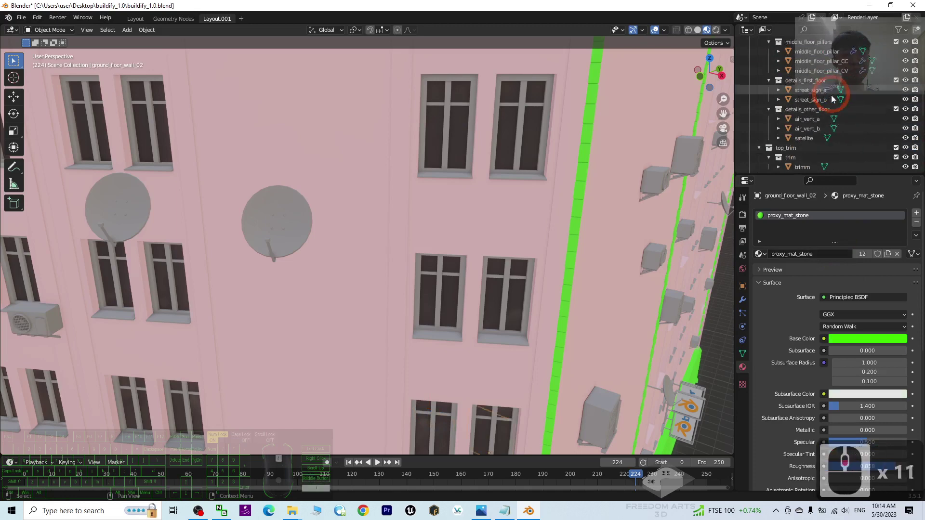
{"action": "scroll", "coordinate": [831, 94], "scroll_direction": "down", "scroll_amount": 15}
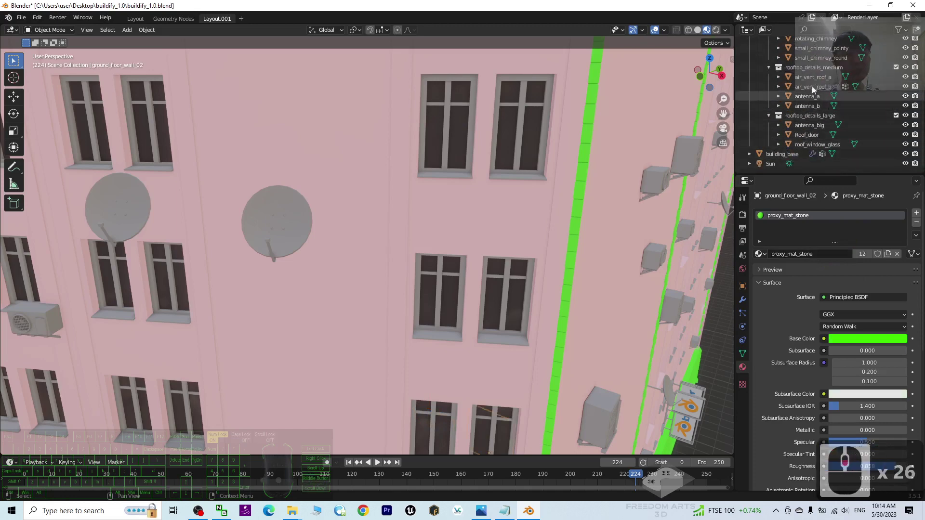
Step: Select roof_window_glass and tint its glass material's base colour a saturated blue
{"action": "left_click", "coordinate": [817, 145]}
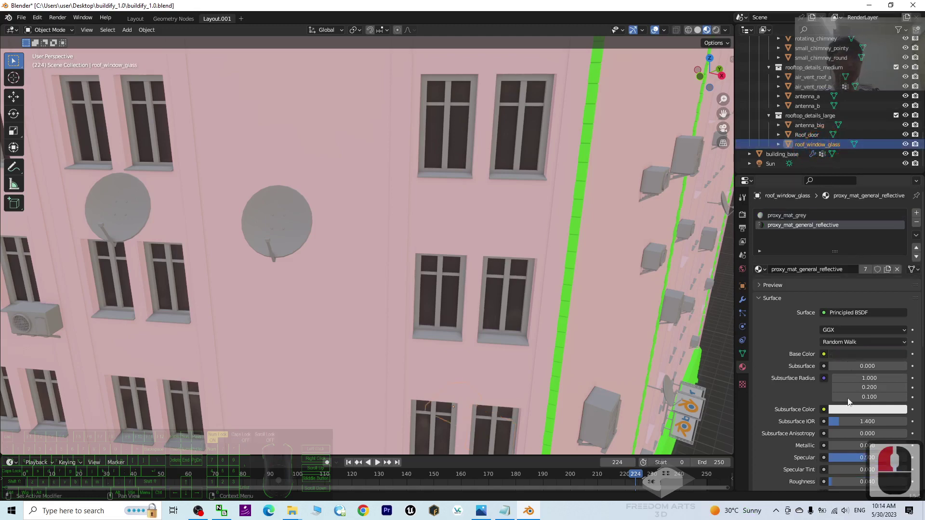
{"action": "left_click", "coordinate": [850, 354]}
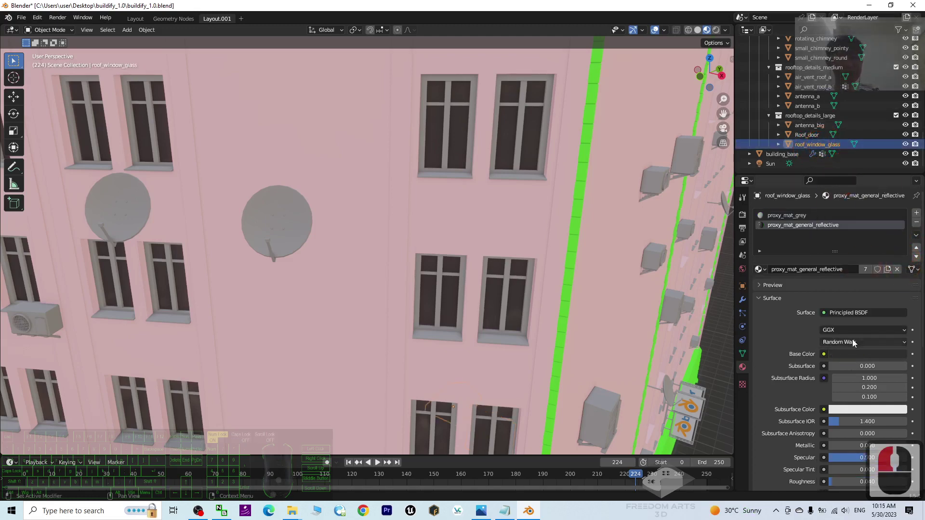
{"action": "left_click", "coordinate": [854, 359]}
{"action": "left_click_drag", "start_coordinate": [900, 248], "coordinate": [901, 218]}
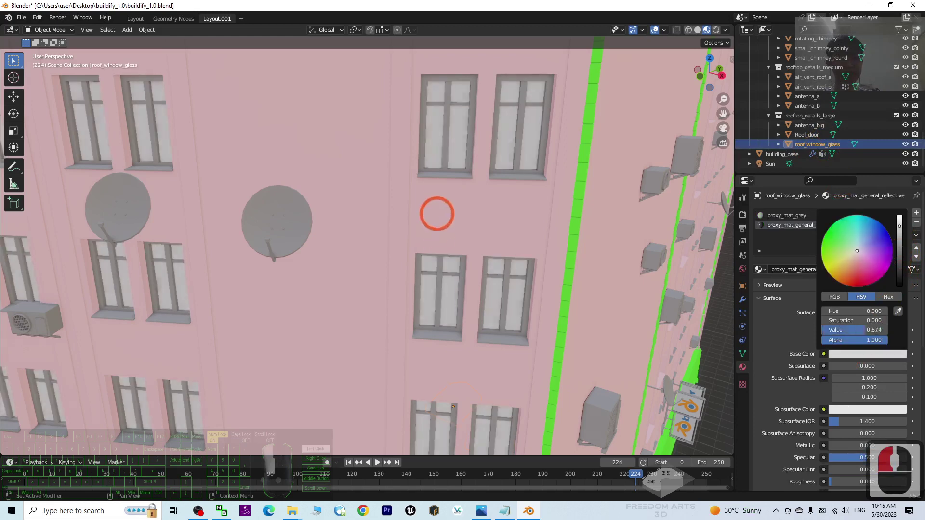
{"action": "mouse_move", "coordinate": [850, 258]}
{"action": "left_mouse_down"}
{"action": "mouse_move", "coordinate": [885, 238]}
{"action": "mouse_move", "coordinate": [872, 239]}
{"action": "mouse_move", "coordinate": [862, 224]}
{"action": "left_mouse_up"}
{"action": "scroll", "coordinate": [415, 226], "scroll_direction": "down", "scroll_amount": 6}
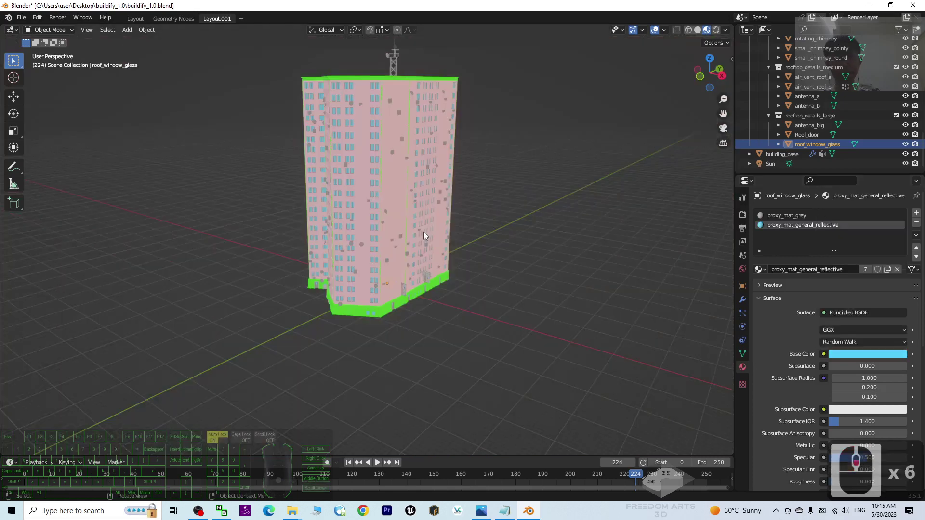
{"action": "scroll", "coordinate": [423, 233], "scroll_direction": "up", "scroll_amount": 3}
{"action": "left_click", "coordinate": [852, 354]}
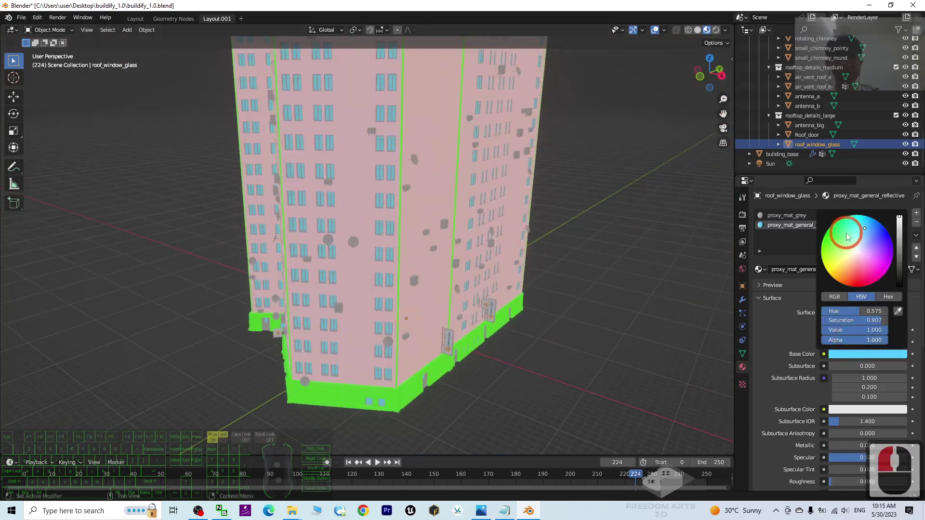
{"action": "mouse_move", "coordinate": [865, 232]}
{"action": "left_mouse_down"}
{"action": "mouse_move", "coordinate": [879, 231]}
{"action": "mouse_move", "coordinate": [842, 235]}
{"action": "mouse_move", "coordinate": [871, 227]}
{"action": "left_mouse_up"}
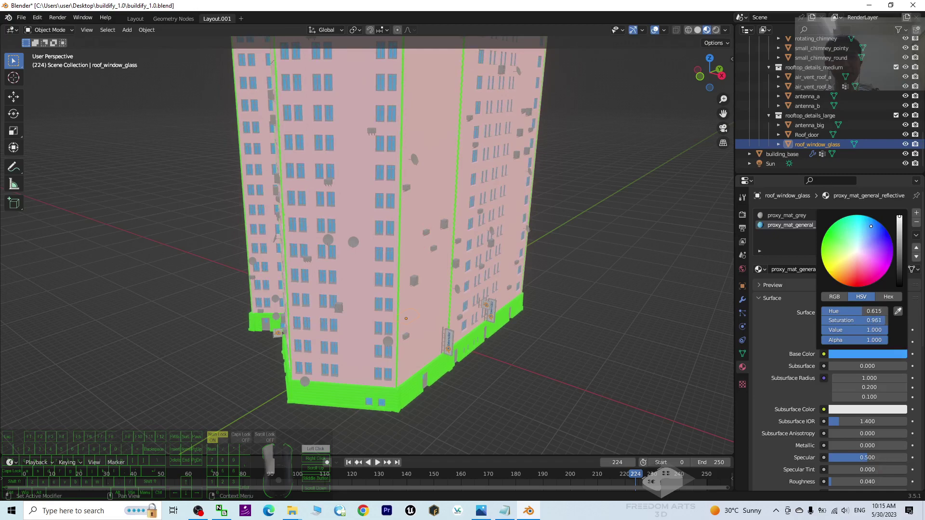
Step: Orbit the view to check the blue windows with the tower upright, then shrink Blender's window
{"action": "scroll", "coordinate": [421, 243], "scroll_direction": "up", "scroll_amount": 2}
{"action": "scroll", "coordinate": [420, 243], "scroll_direction": "down", "scroll_amount": 3}
{"action": "middle_click_drag", "start_coordinate": [285, 239], "coordinate": [356, 258]}
{"action": "scroll", "coordinate": [487, 198], "scroll_direction": "up", "scroll_amount": 1}
{"action": "scroll", "coordinate": [488, 201], "scroll_direction": "down", "scroll_amount": 5}
{"action": "scroll", "coordinate": [488, 202], "scroll_direction": "up", "scroll_amount": 4}
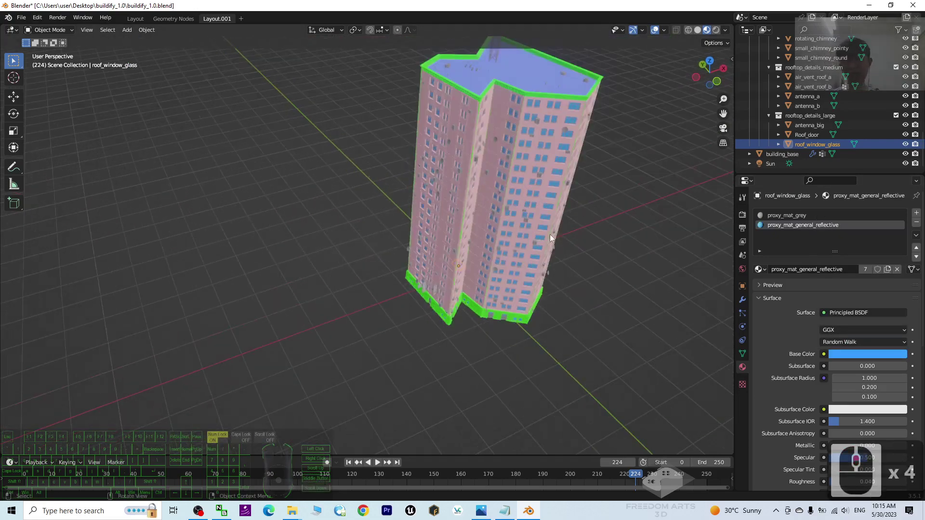
{"action": "middle_click_drag", "start_coordinate": [551, 234], "coordinate": [563, 306]}
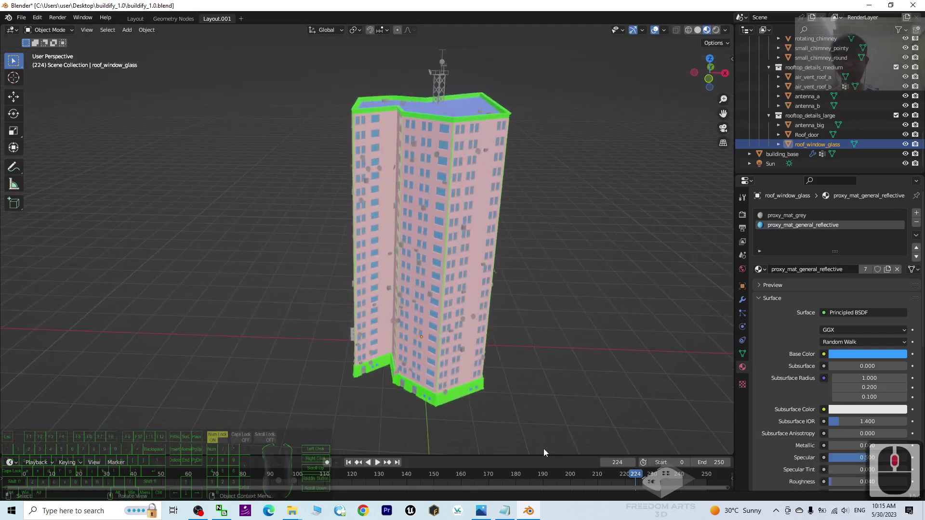
{"action": "left_click_drag", "start_coordinate": [478, 4], "coordinate": [656, 41]}
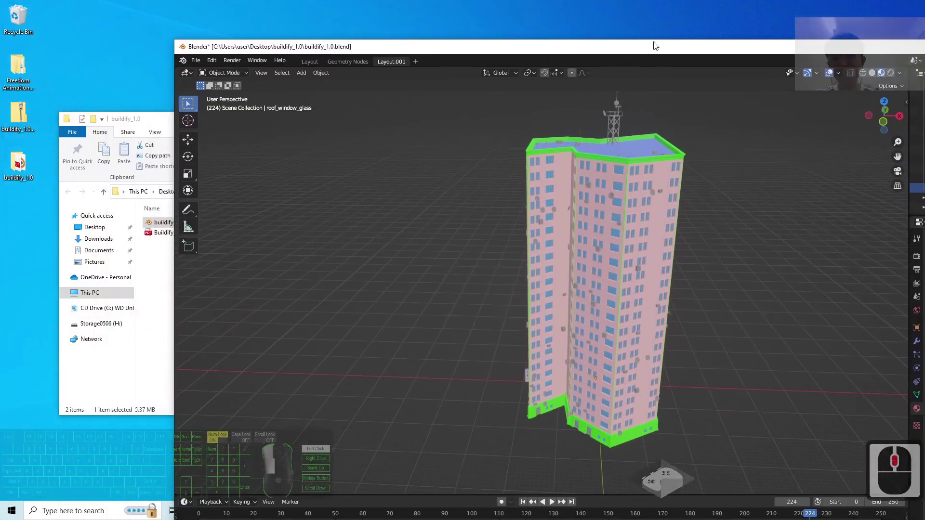
Step: Look over Blender's export formats, then close the buildify_1.0 folder window
{"action": "left_click_drag", "start_coordinate": [159, 125], "coordinate": [136, 125]}
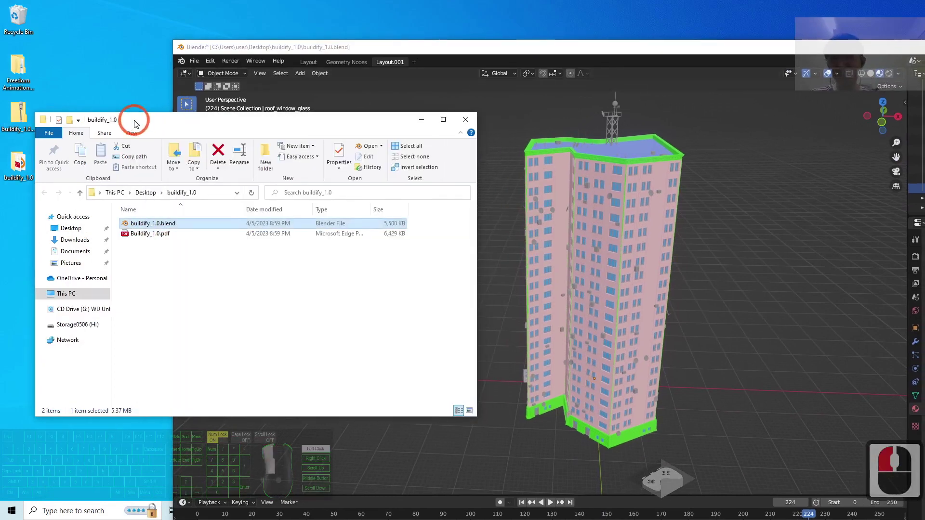
{"action": "left_click", "coordinate": [244, 283]}
{"action": "left_click", "coordinate": [317, 72]}
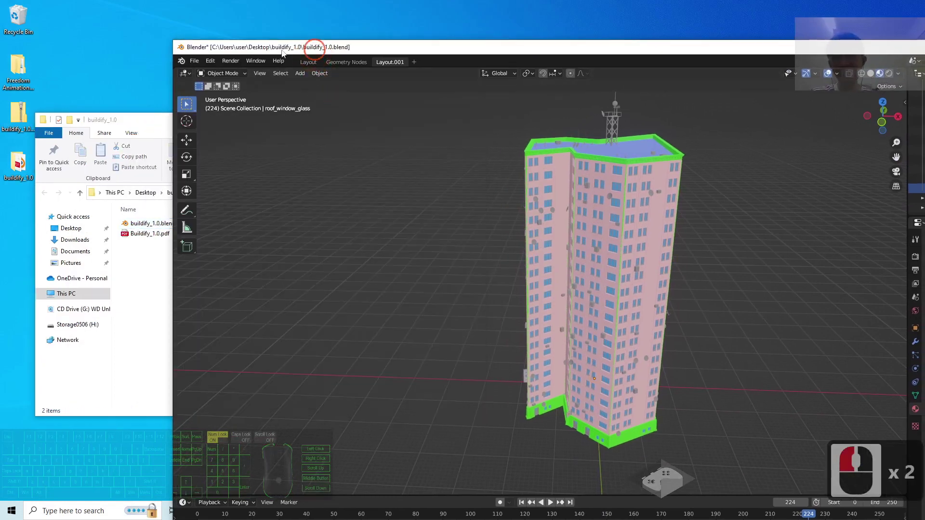
{"action": "left_click", "coordinate": [195, 61]}
{"action": "left_click", "coordinate": [236, 199]}
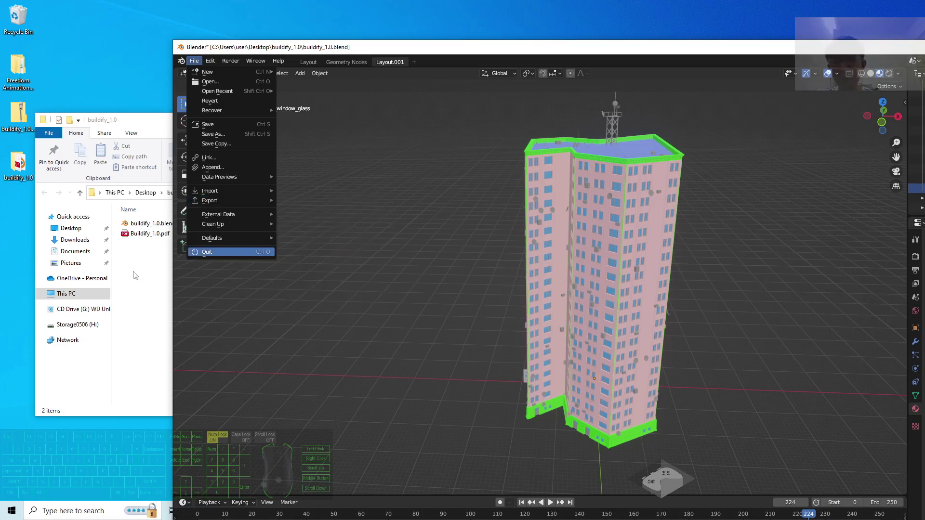
{"action": "left_click", "coordinate": [157, 268]}
{"action": "left_click", "coordinate": [472, 119]}
Step: Create a new desktop folder named 'Building 04' and open it
{"action": "left_click", "coordinate": [29, 230]}
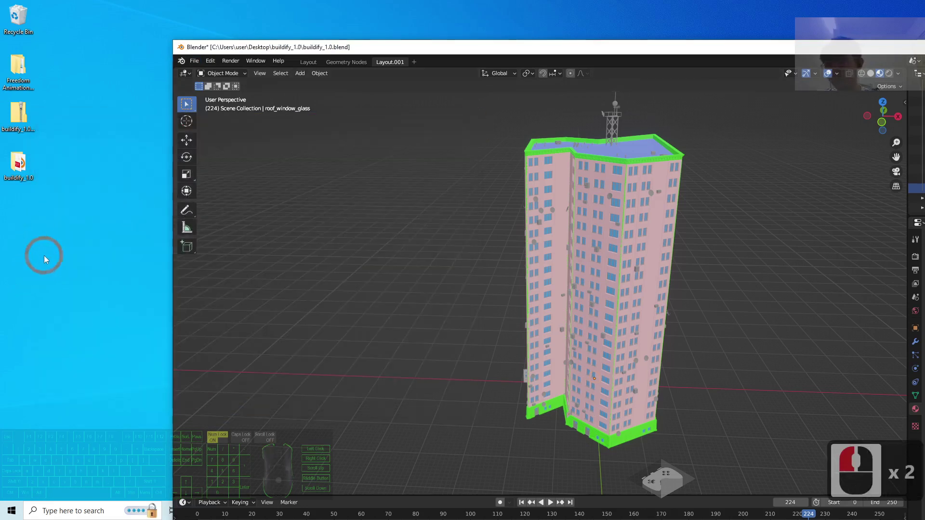
{"action": "right_click", "coordinate": [44, 255]}
{"action": "left_click", "coordinate": [99, 348]}
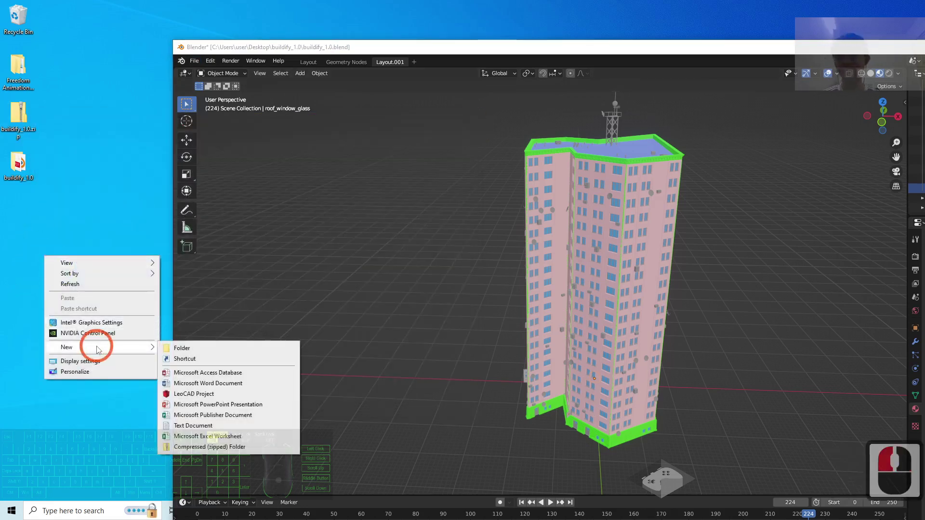
{"action": "left_click", "coordinate": [190, 348]}
{"action": "type", "text": "Building 04"}
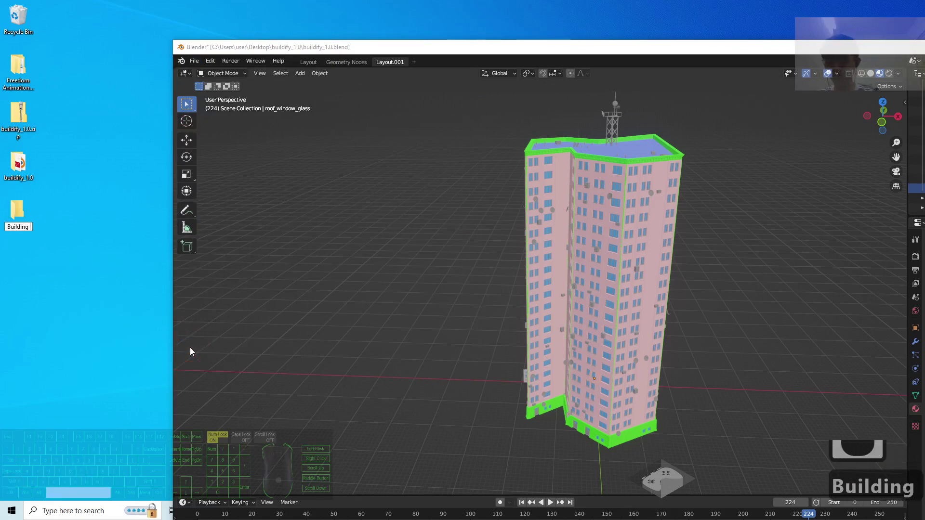
{"action": "key", "text": "Return"}
{"action": "key", "text": "Return"}
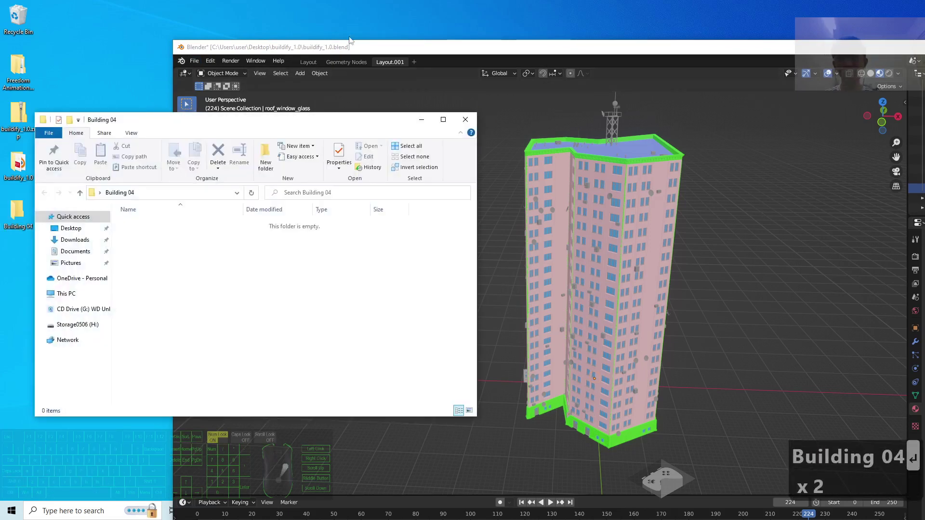
Step: Start Save As and point the file browser at Desktop\Building 04
{"action": "left_click_drag", "start_coordinate": [358, 47], "coordinate": [393, 36]}
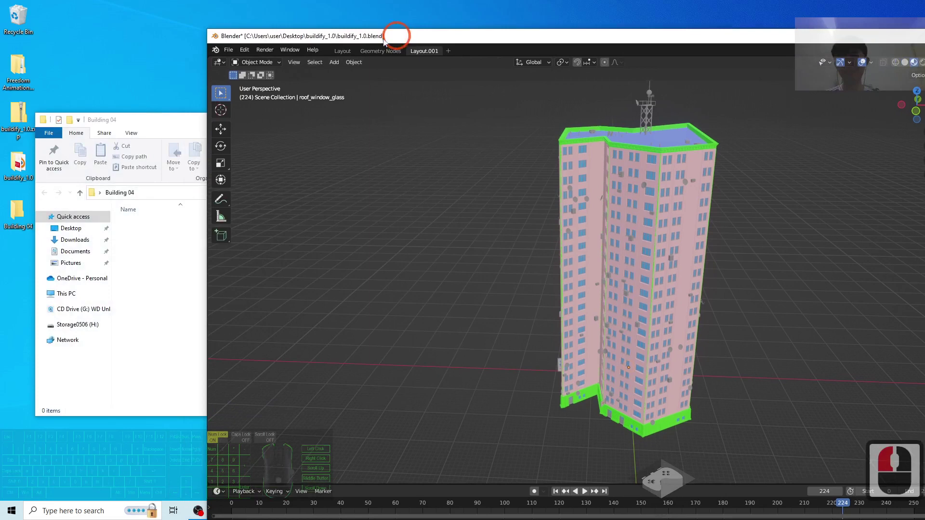
{"action": "left_click", "coordinate": [229, 50]}
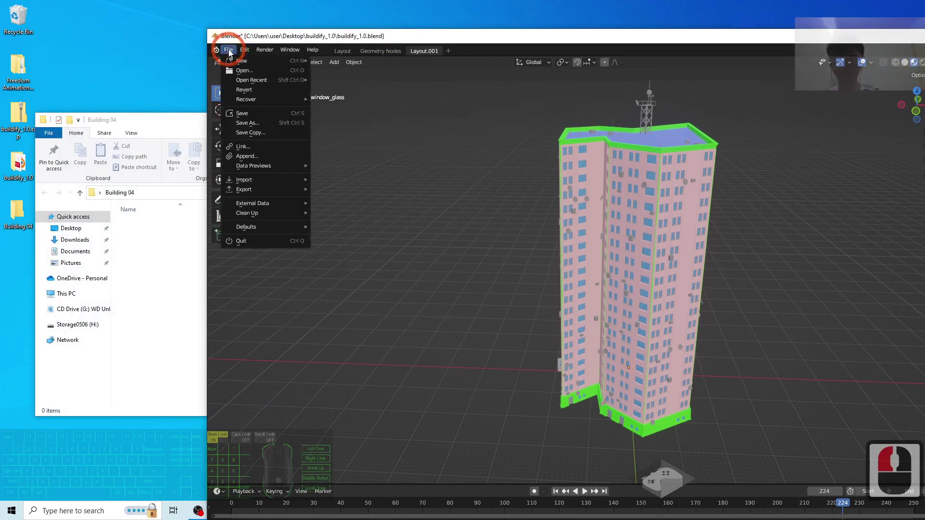
{"action": "left_click", "coordinate": [255, 123]}
{"action": "left_click", "coordinate": [186, 149]}
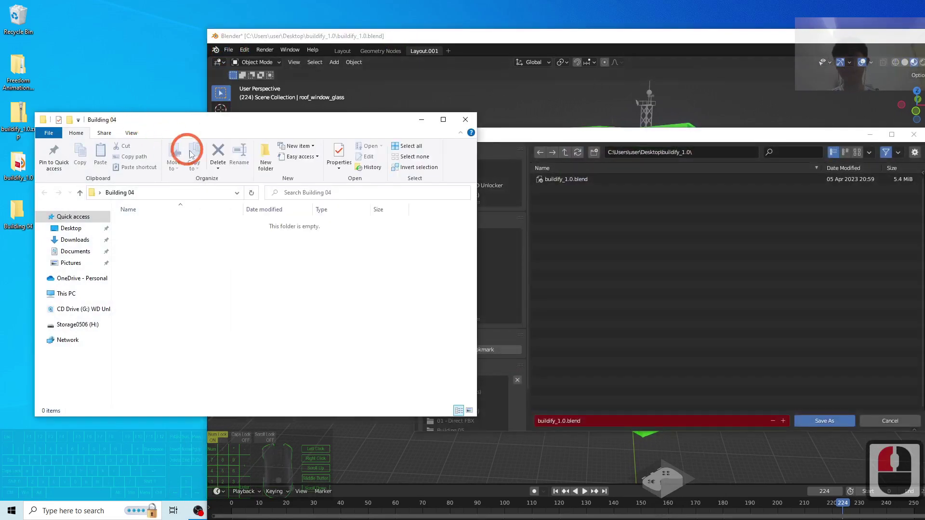
{"action": "left_click", "coordinate": [628, 136]}
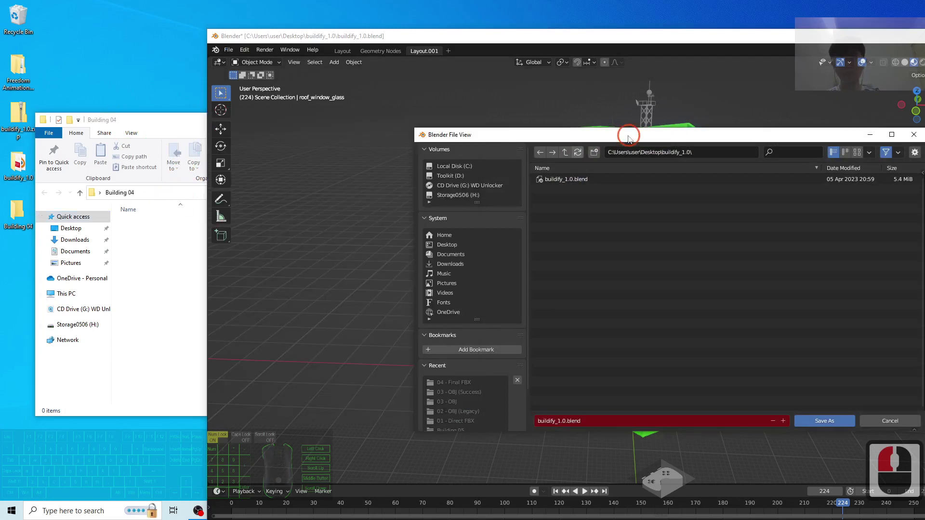
{"action": "double_click", "coordinate": [447, 244]}
{"action": "double_click", "coordinate": [556, 189]}
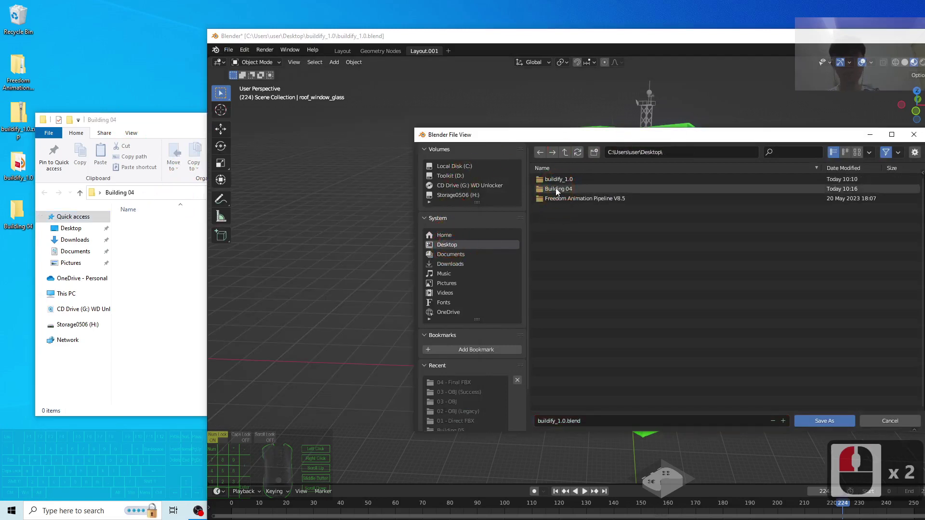
{"action": "left_click", "coordinate": [629, 396]}
{"action": "left_click", "coordinate": [578, 240]}
{"action": "left_click_drag", "start_coordinate": [636, 140], "coordinate": [577, 121]}
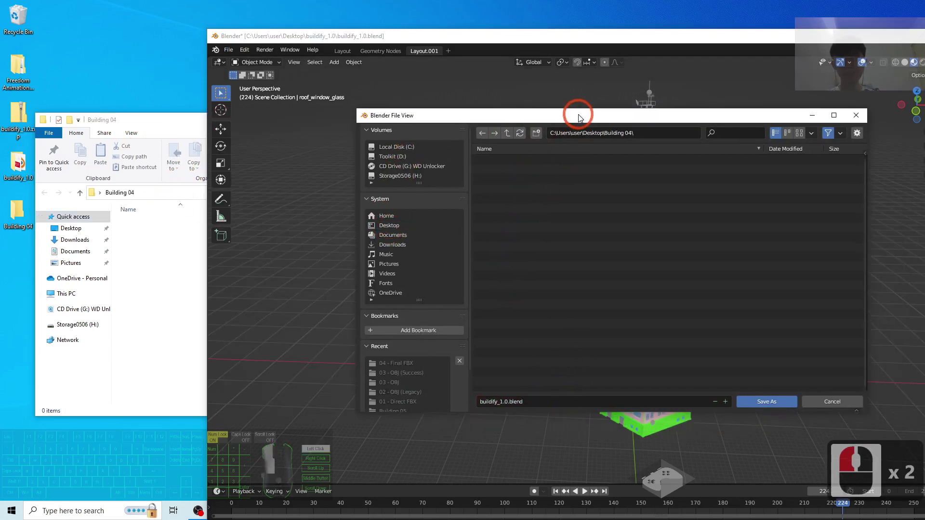
{"action": "left_click", "coordinate": [507, 345]}
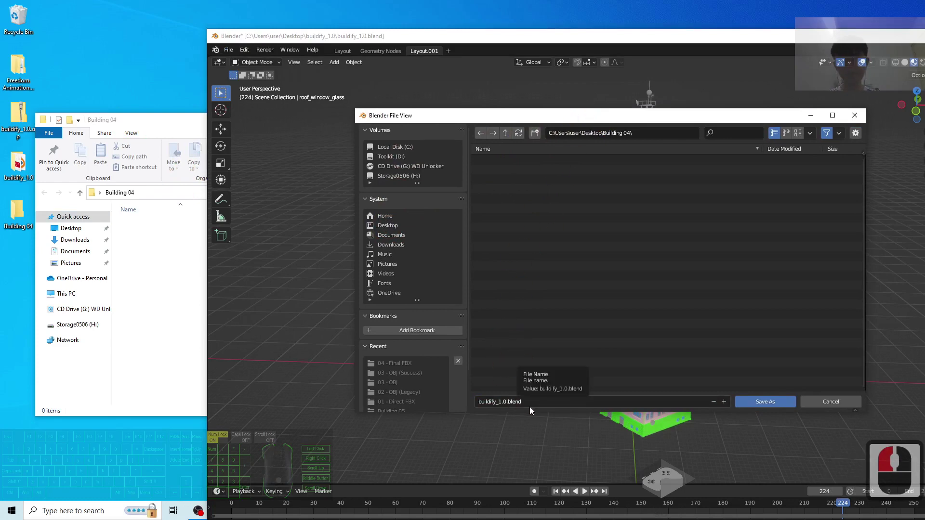
Step: Save the project under the name 'building 04.blend'
{"action": "left_click", "coordinate": [499, 402]}
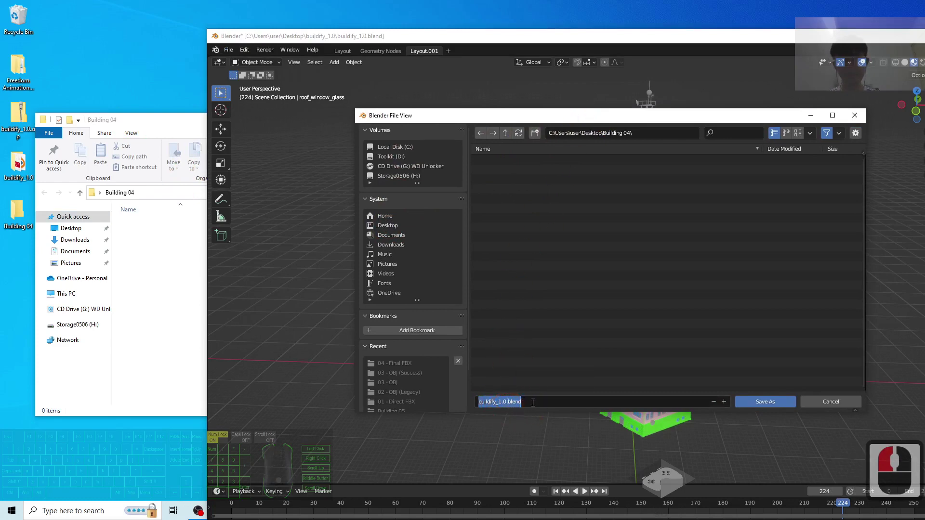
{"action": "type", "text": "building 0"}
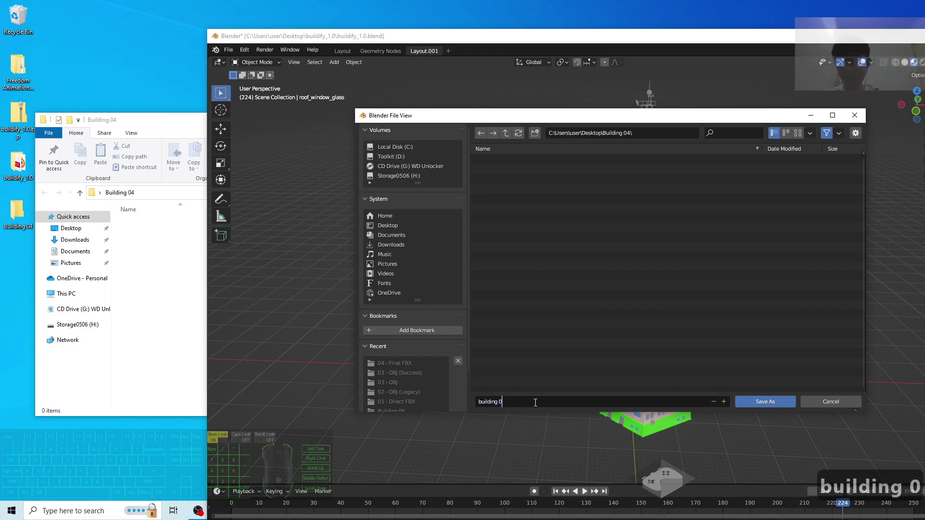
{"action": "type", "text": "4"}
{"action": "left_click", "coordinate": [760, 401]}
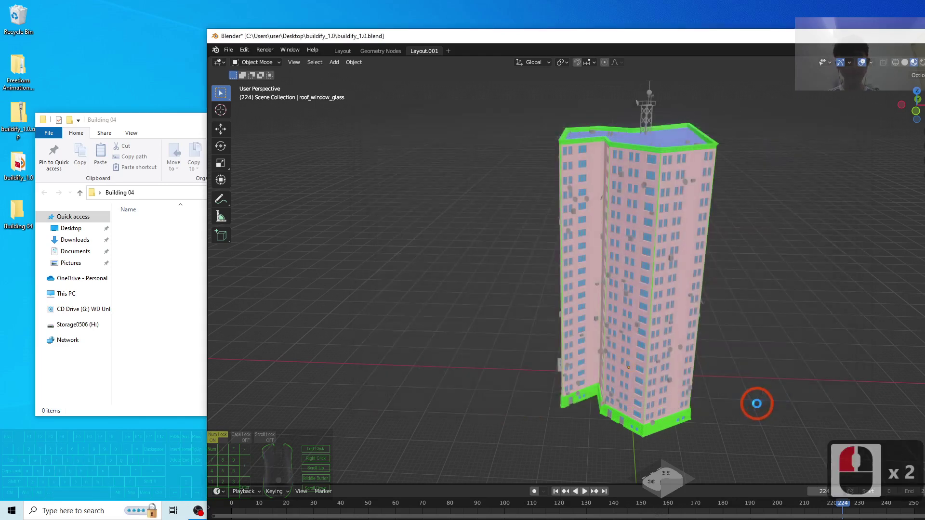
{"action": "left_click", "coordinate": [159, 252]}
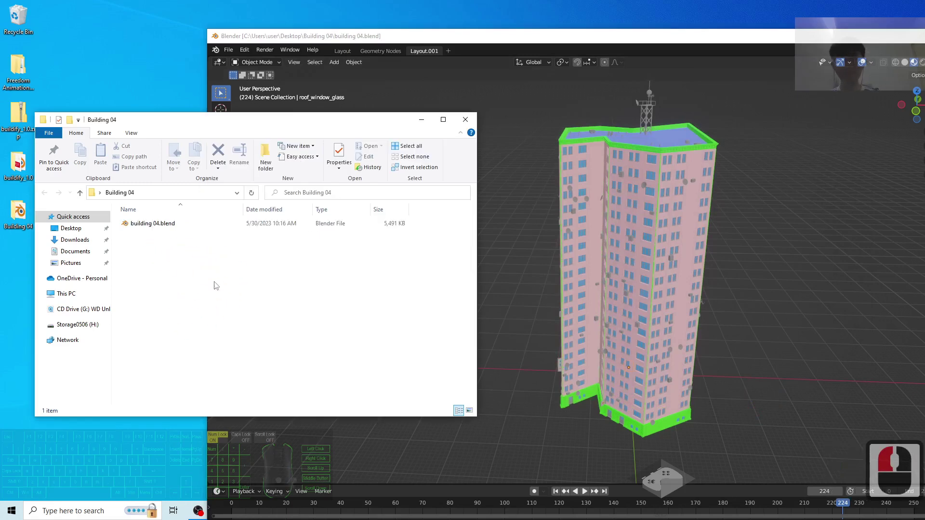
Step: Create a '01 - OBJ' subfolder inside Building 04 and open it
{"action": "right_click", "coordinate": [208, 278]}
{"action": "left_click", "coordinate": [290, 391]}
{"action": "left_click", "coordinate": [347, 388]}
{"action": "type", "text": "01 - OBJ"}
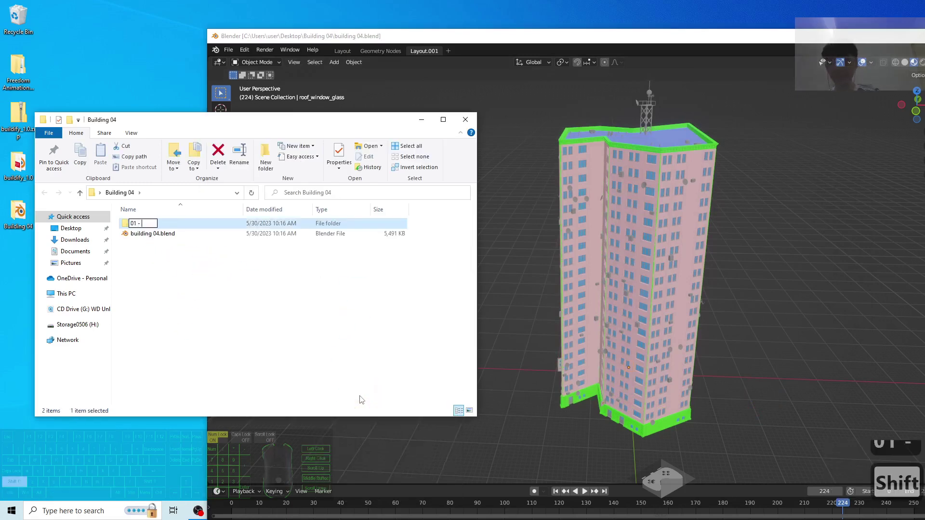
{"action": "key", "text": "Return"}
{"action": "key", "text": "Return"}
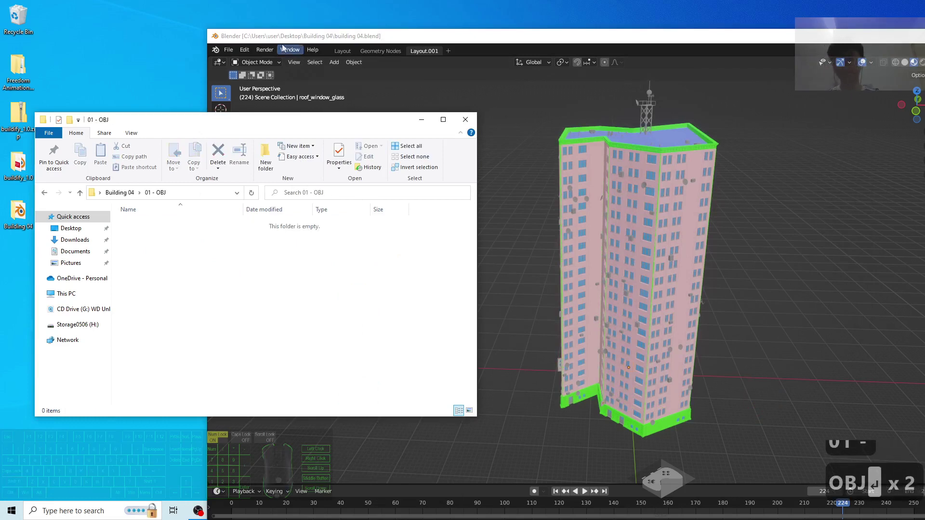
{"action": "left_click", "coordinate": [225, 50]}
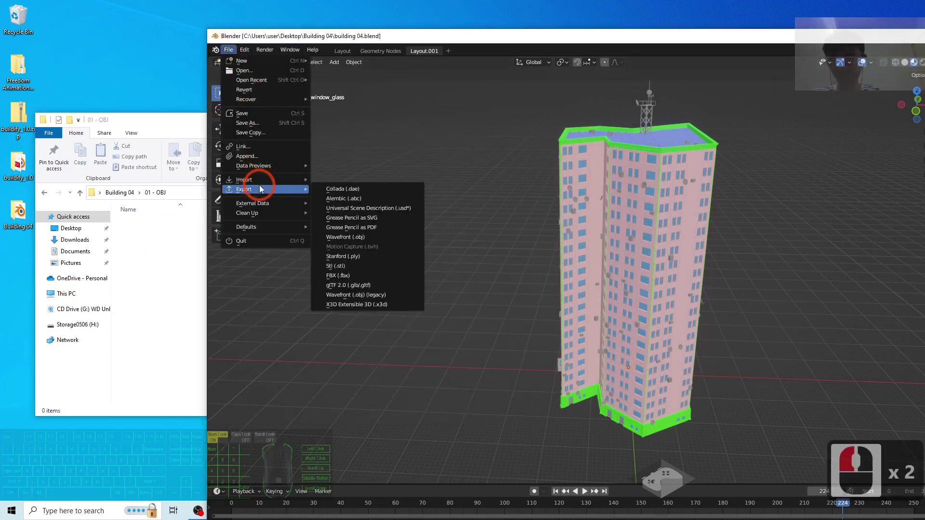
Step: Export the scene as Wavefront OBJ into the 01 - OBJ folder
{"action": "left_click", "coordinate": [469, 236]}
{"action": "left_click", "coordinate": [224, 50]}
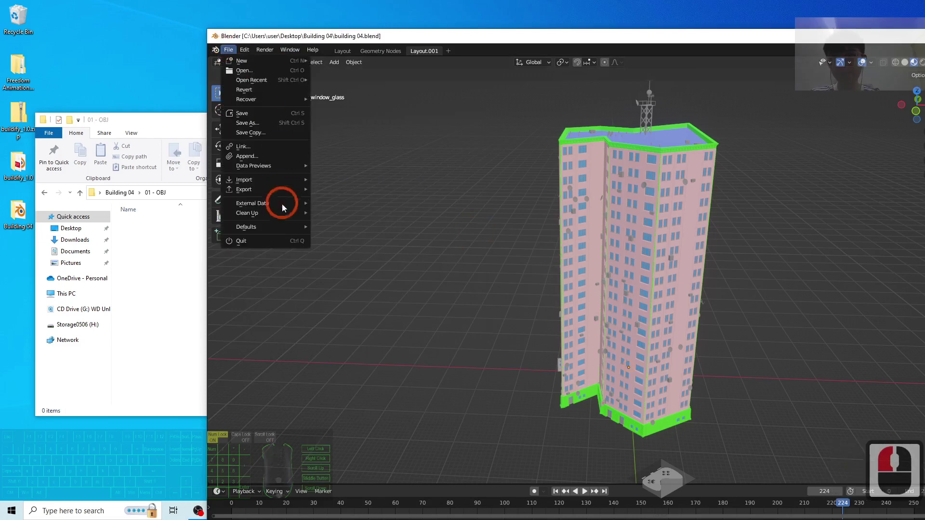
{"action": "left_click", "coordinate": [284, 190]}
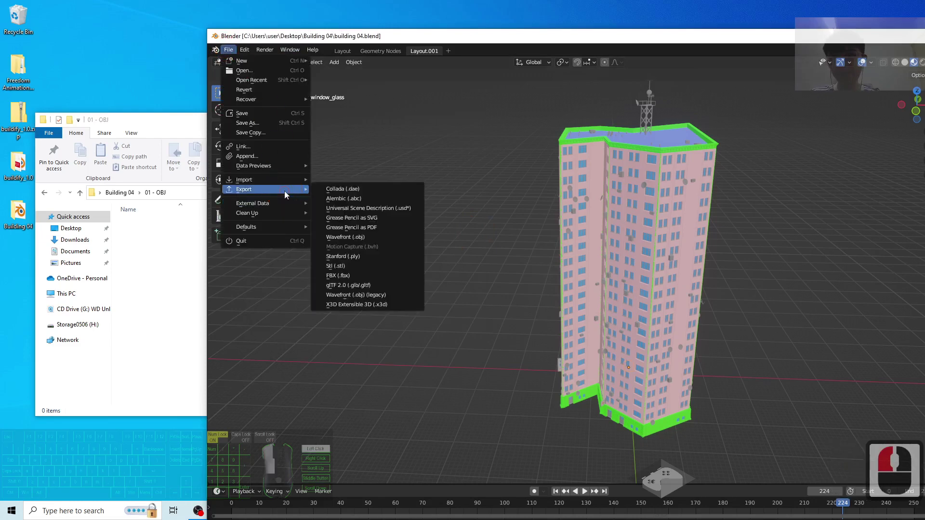
{"action": "left_click", "coordinate": [356, 238]}
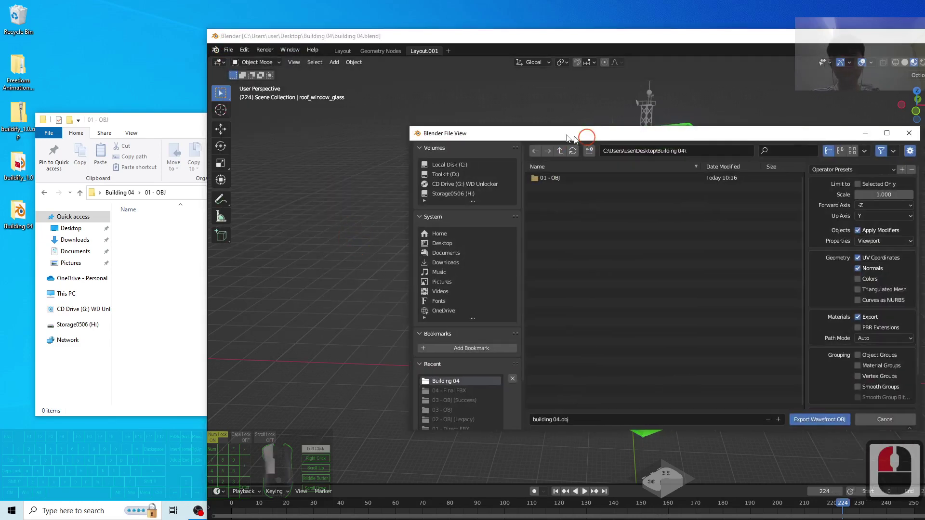
{"action": "left_click_drag", "start_coordinate": [585, 136], "coordinate": [454, 125]}
{"action": "double_click", "coordinate": [426, 169]}
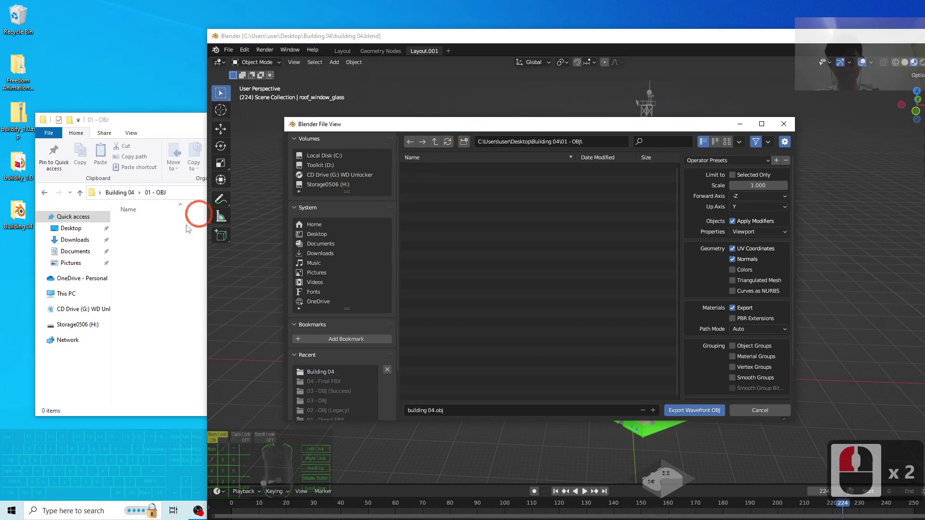
{"action": "left_click", "coordinate": [691, 410]}
{"action": "left_click", "coordinate": [166, 245]}
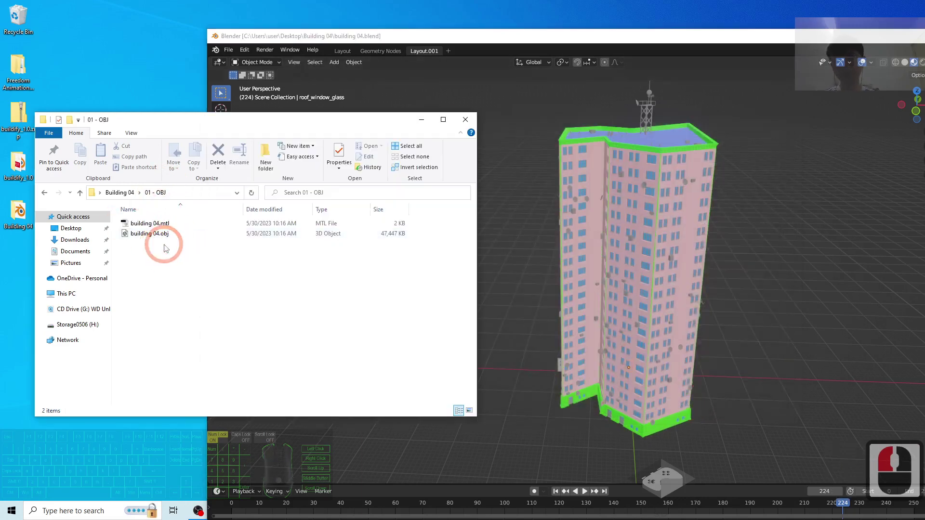
Step: Close the current Blender session
{"action": "left_click_drag", "start_coordinate": [612, 43], "coordinate": [434, 77]}
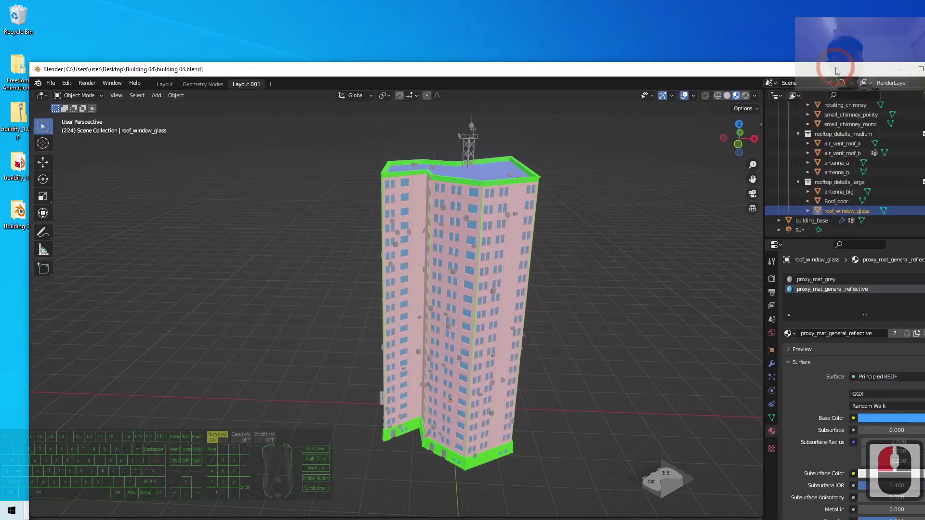
{"action": "left_click_drag", "start_coordinate": [839, 67], "coordinate": [730, 79]}
{"action": "left_click", "coordinate": [835, 82]}
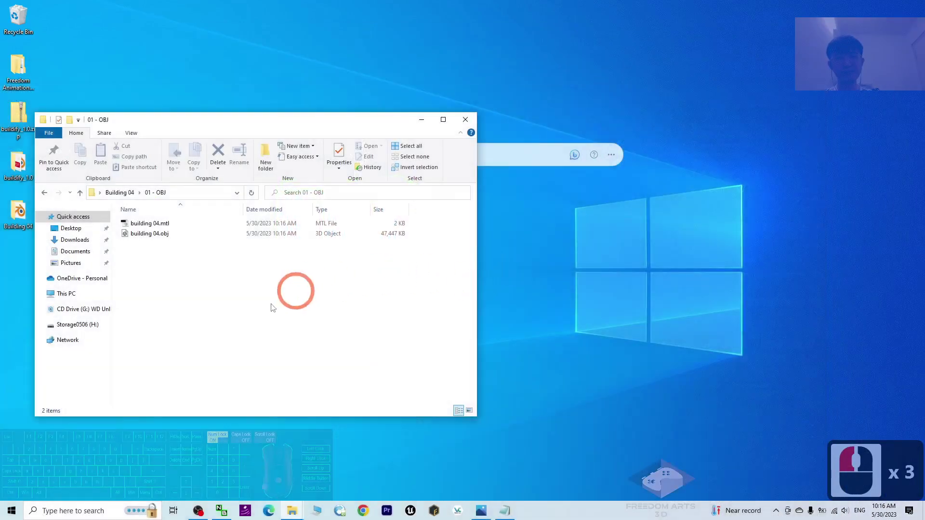
{"action": "right_click", "coordinate": [178, 306]}
{"action": "right_click", "coordinate": [177, 306]}
{"action": "left_click", "coordinate": [161, 244]}
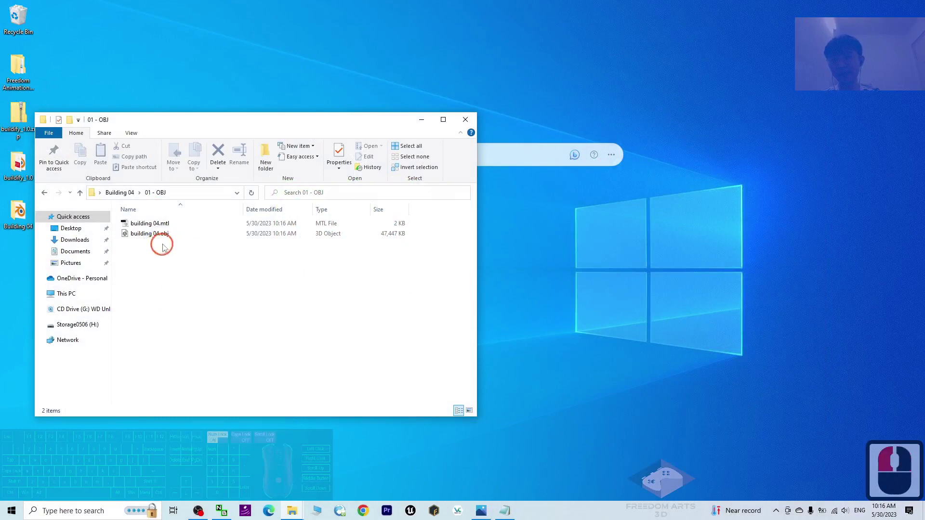
Step: Launch Blender 3.5 from Windows search and box-select the default camera, cube and light
{"action": "left_click", "coordinate": [143, 509]}
{"action": "type", "text": "blender"}
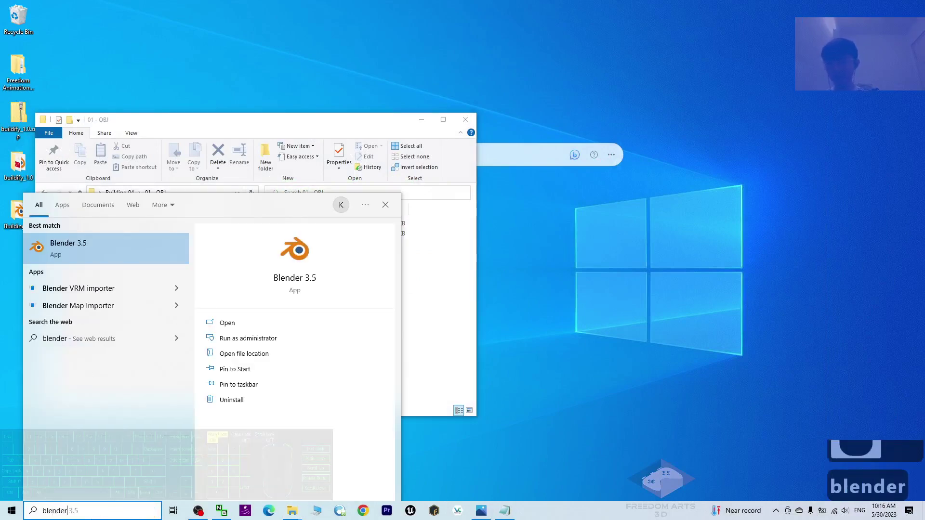
{"action": "key", "text": "Return"}
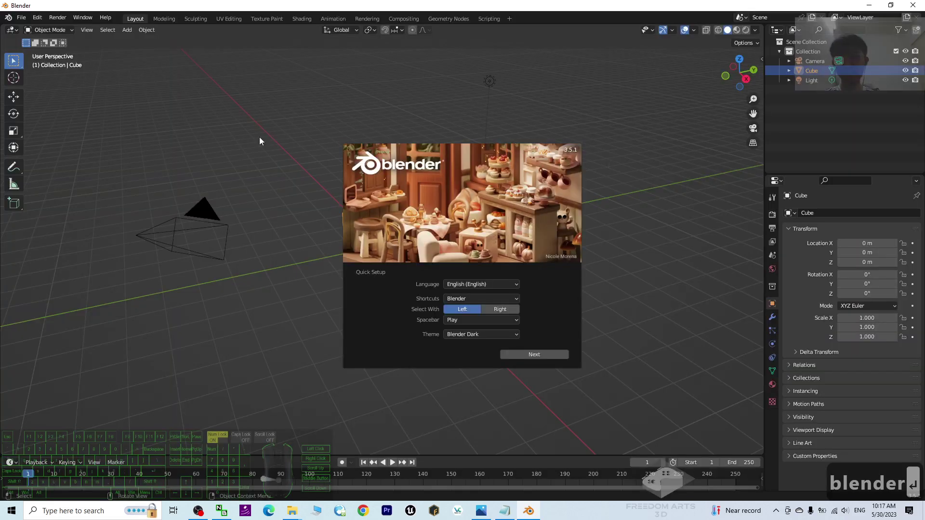
{"action": "left_click", "coordinate": [186, 306]}
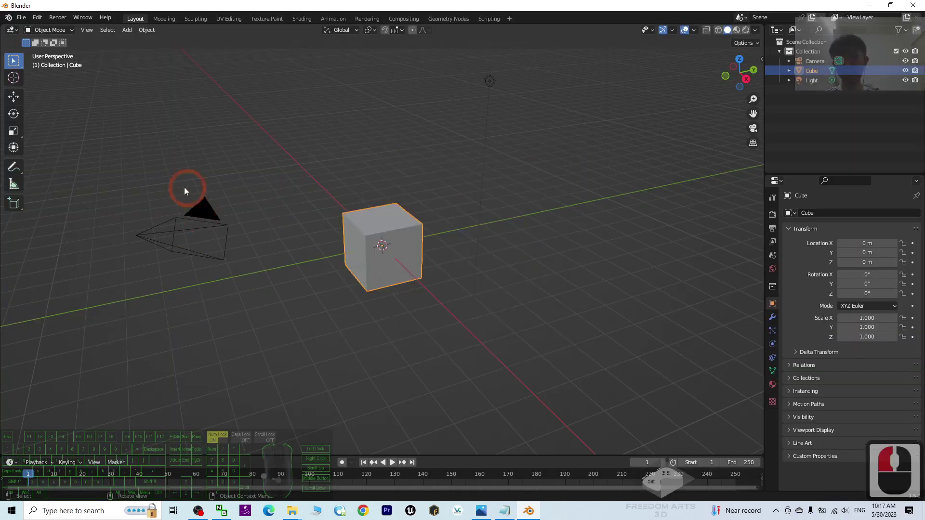
{"action": "left_click_drag", "start_coordinate": [116, 165], "coordinate": [671, 389]}
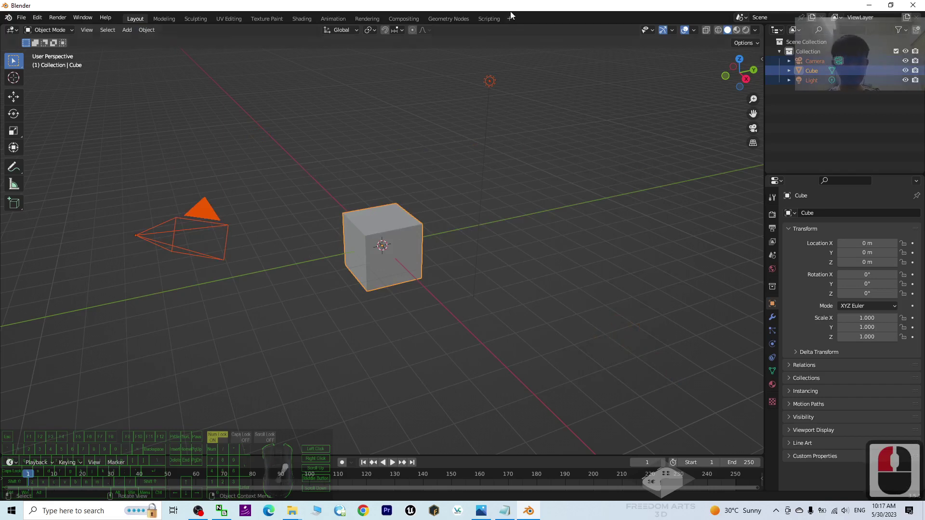
Step: Delete the default camera, cube and light and start a Wavefront OBJ import
{"action": "key", "text": "Delete"}
{"action": "double_click", "coordinate": [548, 7]}
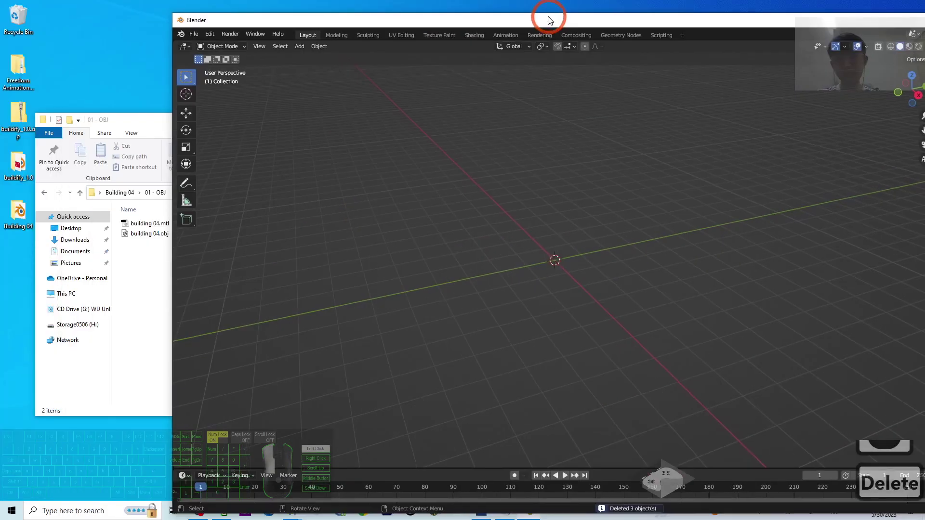
{"action": "left_click", "coordinate": [192, 34]}
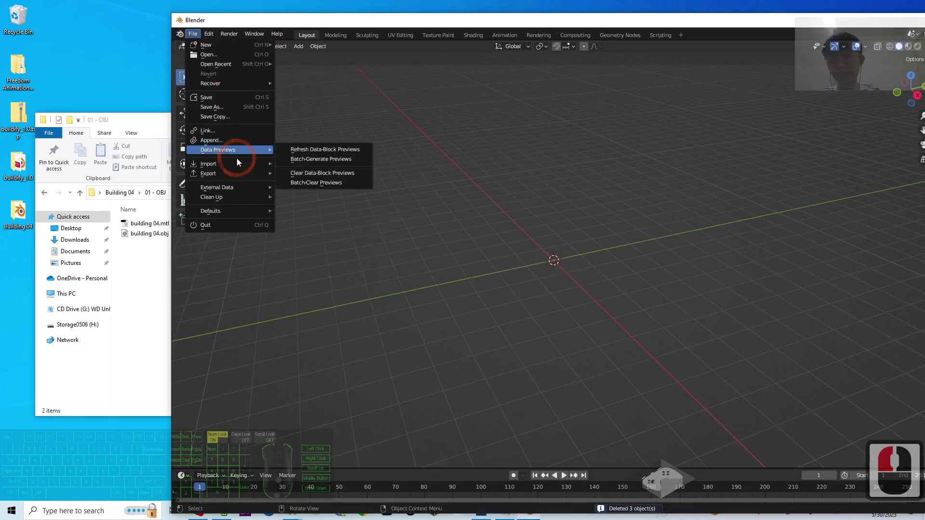
{"action": "mouse_move", "coordinate": [236, 163]}
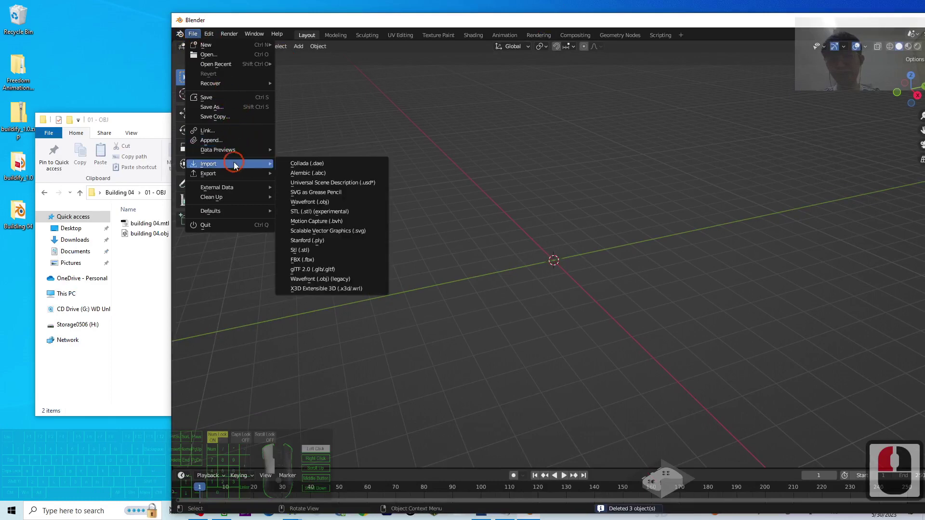
{"action": "left_click", "coordinate": [314, 203]}
Step: Paste the 01 - OBJ folder path into the import browser and import building 04.obj
{"action": "left_click", "coordinate": [156, 124]}
{"action": "left_click", "coordinate": [191, 192]}
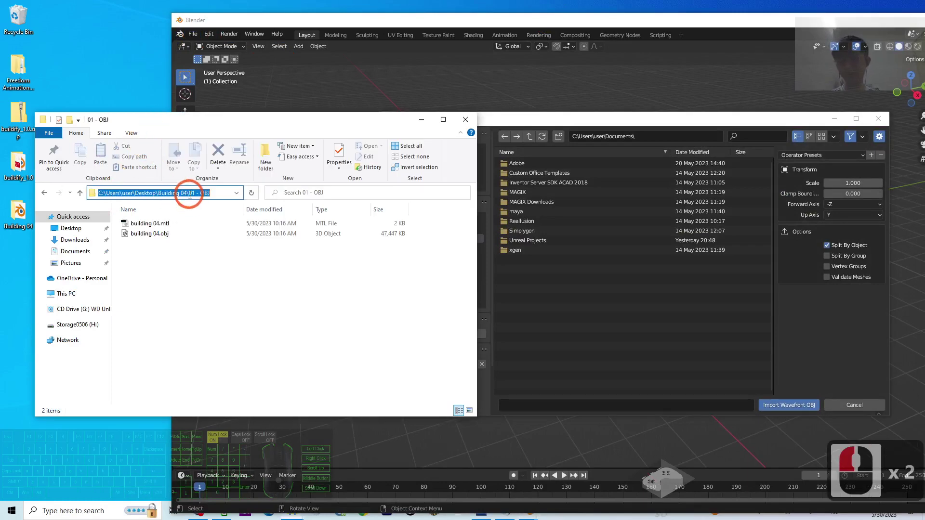
{"action": "key", "text": "ctrl+c"}
{"action": "left_click", "coordinate": [658, 137]}
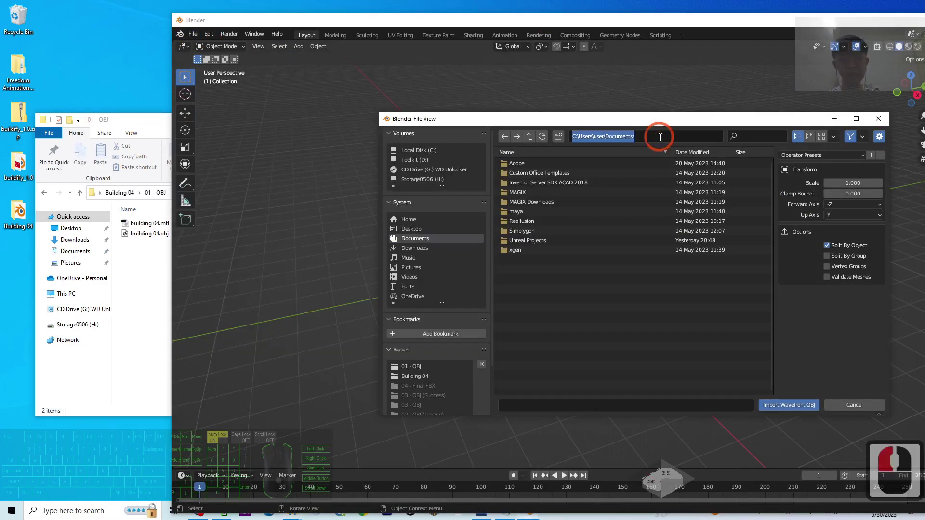
{"action": "key", "text": "ctrl+v"}
{"action": "key", "text": "Return"}
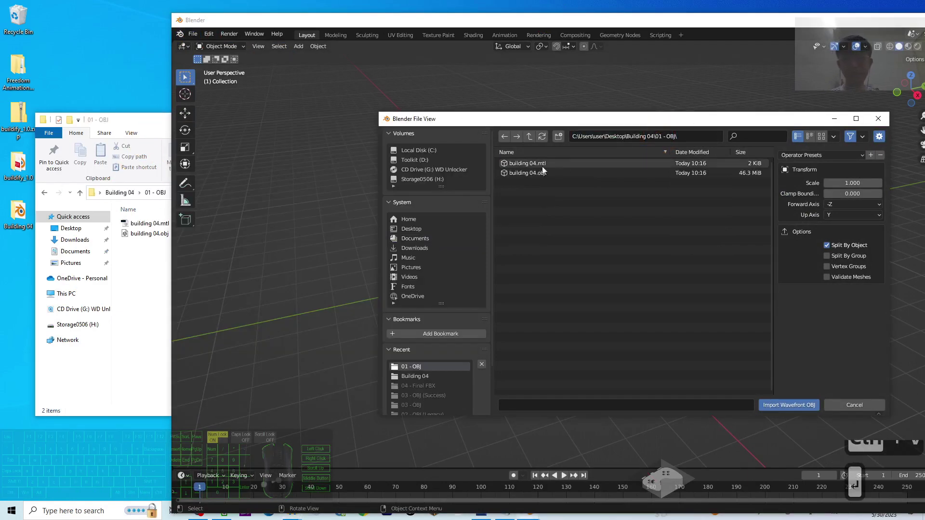
{"action": "double_click", "coordinate": [524, 173]}
{"action": "left_click", "coordinate": [531, 236]}
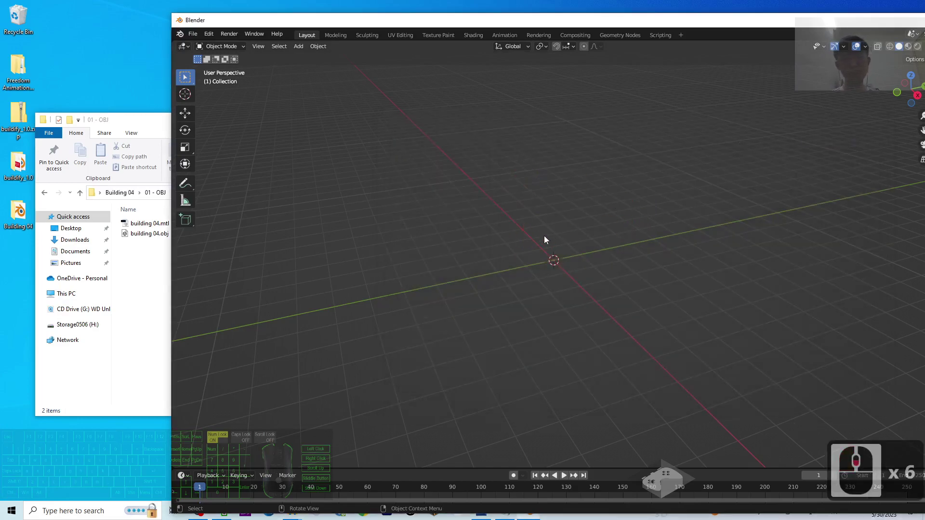
Step: Maximize Blender and inspect the imported tower, clicking a few of its parts
{"action": "scroll", "coordinate": [602, 208], "scroll_direction": "down", "scroll_amount": 8}
{"action": "scroll", "coordinate": [640, 54], "scroll_direction": "up", "scroll_amount": 4}
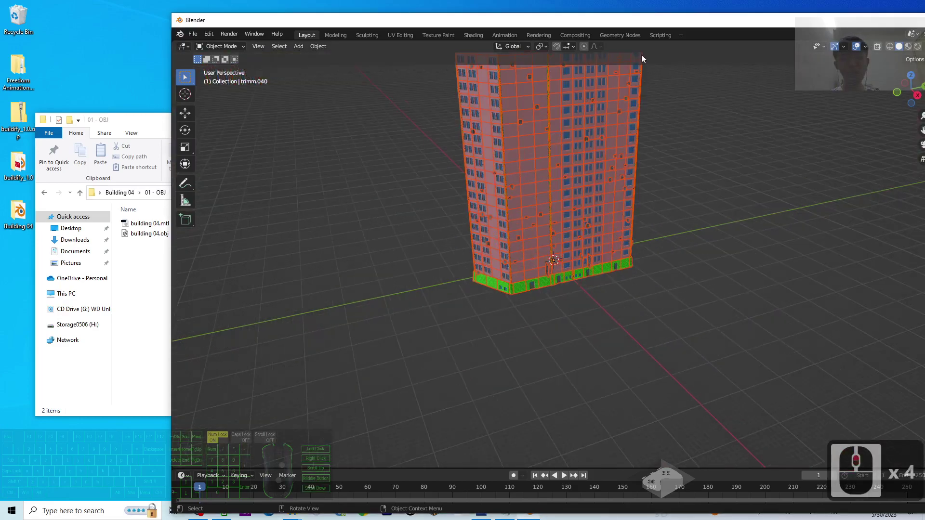
{"action": "left_click_drag", "start_coordinate": [653, 21], "coordinate": [494, 1]}
{"action": "scroll", "coordinate": [441, 180], "scroll_direction": "down", "scroll_amount": 3}
{"action": "scroll", "coordinate": [505, 221], "scroll_direction": "up", "scroll_amount": 1}
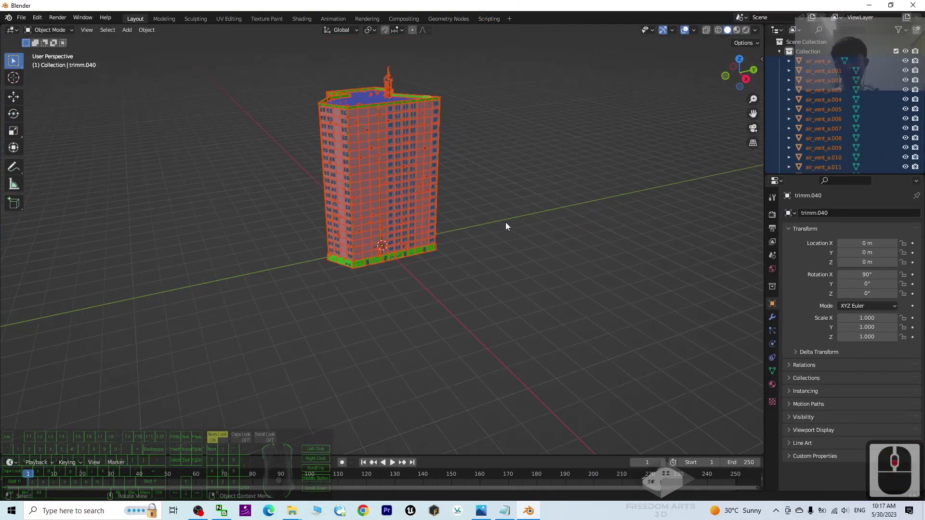
{"action": "middle_click_drag", "start_coordinate": [493, 239], "coordinate": [487, 268], "text": "shift"}
{"action": "scroll", "coordinate": [493, 328], "scroll_direction": "up", "scroll_amount": 3}
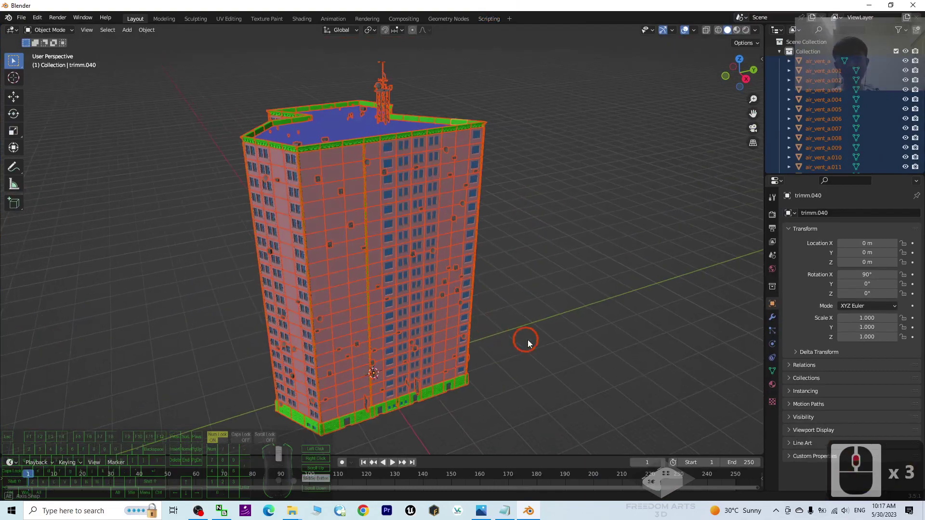
{"action": "middle_click_drag", "start_coordinate": [527, 343], "coordinate": [400, 249]}
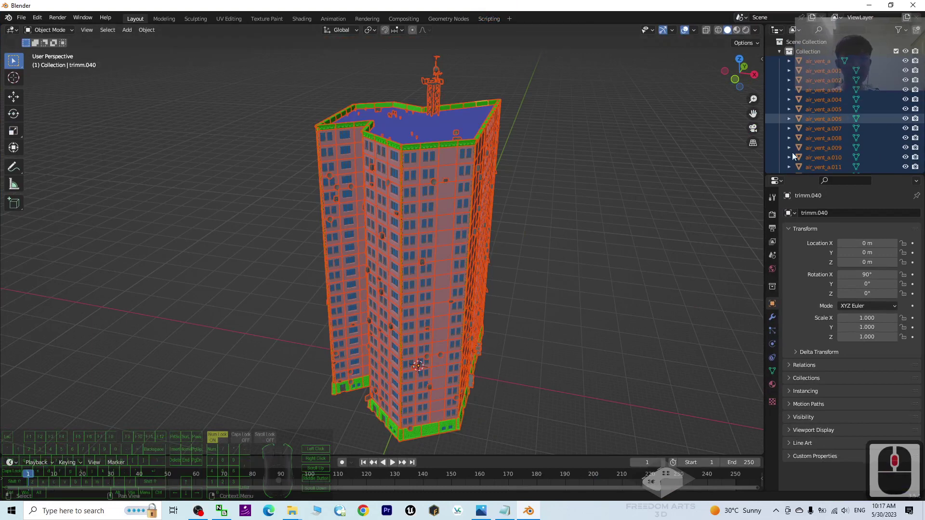
{"action": "left_click", "coordinate": [471, 243]}
{"action": "left_click", "coordinate": [454, 225]}
{"action": "left_click", "coordinate": [822, 102]}
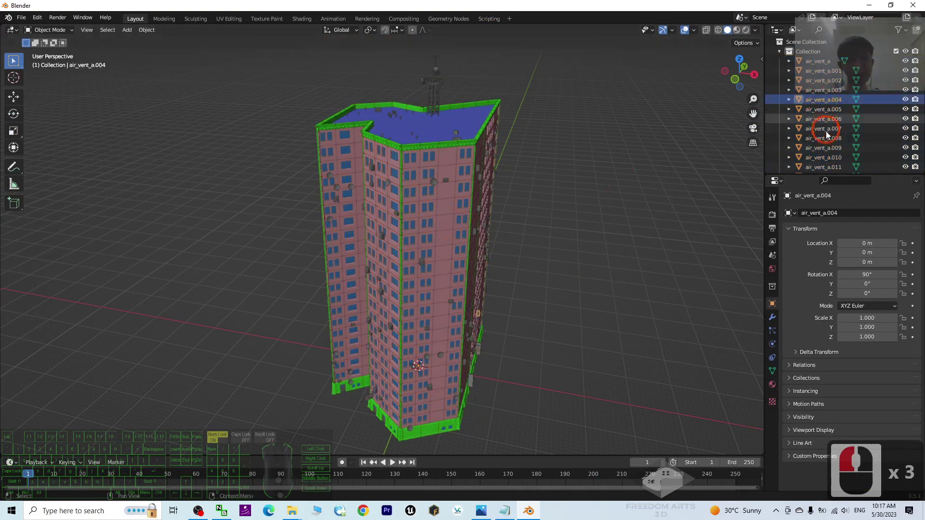
{"action": "left_click", "coordinate": [825, 130]}
{"action": "middle_click_drag", "start_coordinate": [608, 244], "coordinate": [424, 307]}
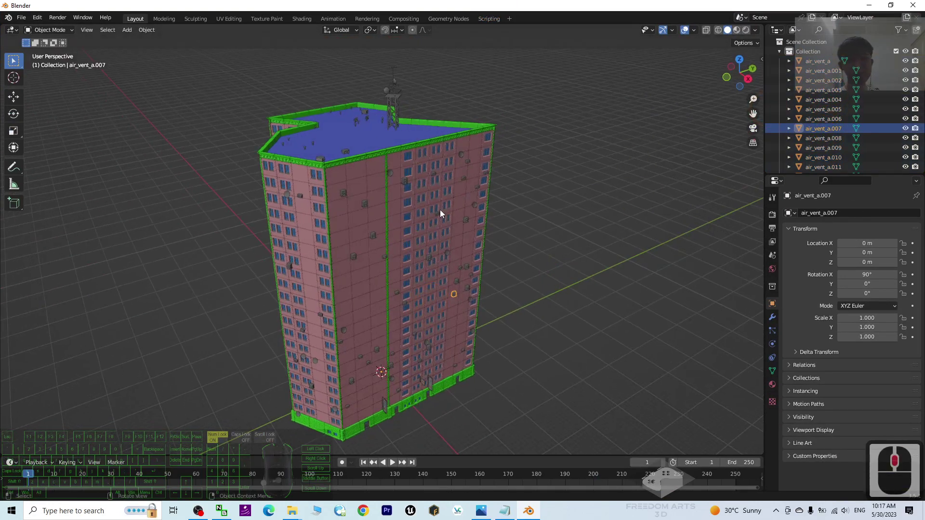
{"action": "middle_click_drag", "start_coordinate": [440, 209], "coordinate": [463, 212]}
Step: Select all building parts from air_vent_a to trimm.040 and join them with Ctrl+J
{"action": "left_click", "coordinate": [834, 60]}
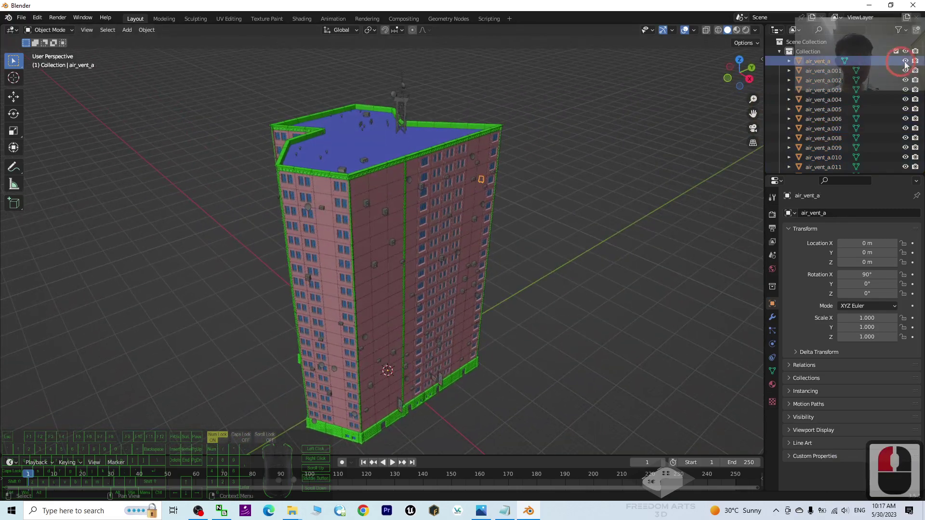
{"action": "left_click_drag", "start_coordinate": [921, 52], "coordinate": [918, 183]}
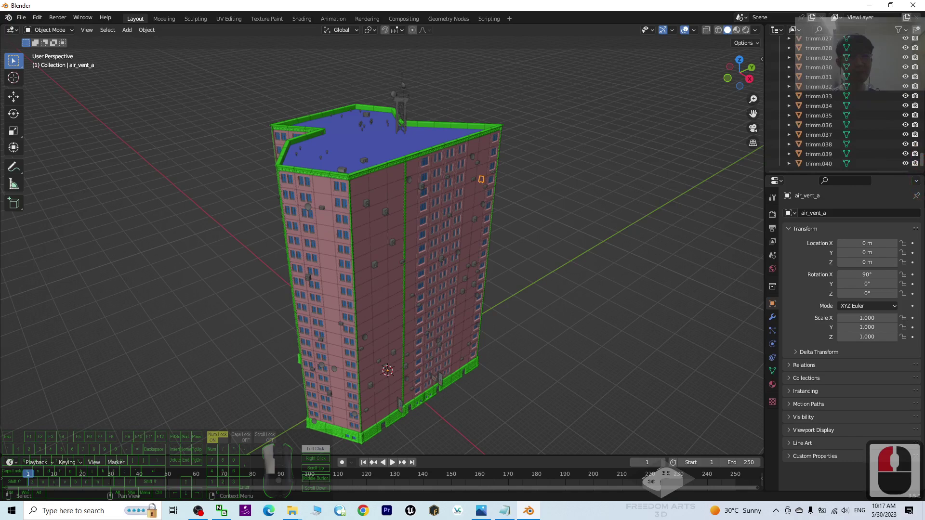
{"action": "left_click", "coordinate": [820, 164], "text": "shift"}
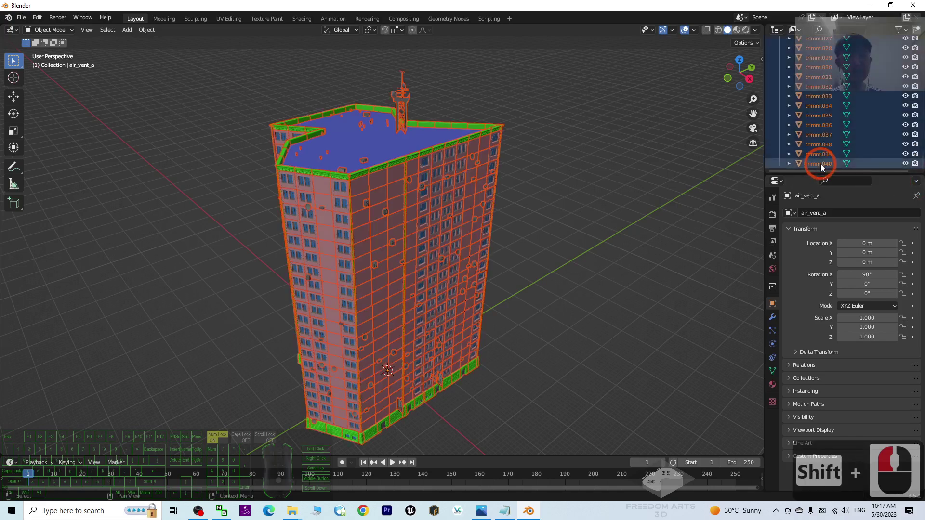
{"action": "scroll", "coordinate": [782, 140], "scroll_direction": "down", "scroll_amount": 3}
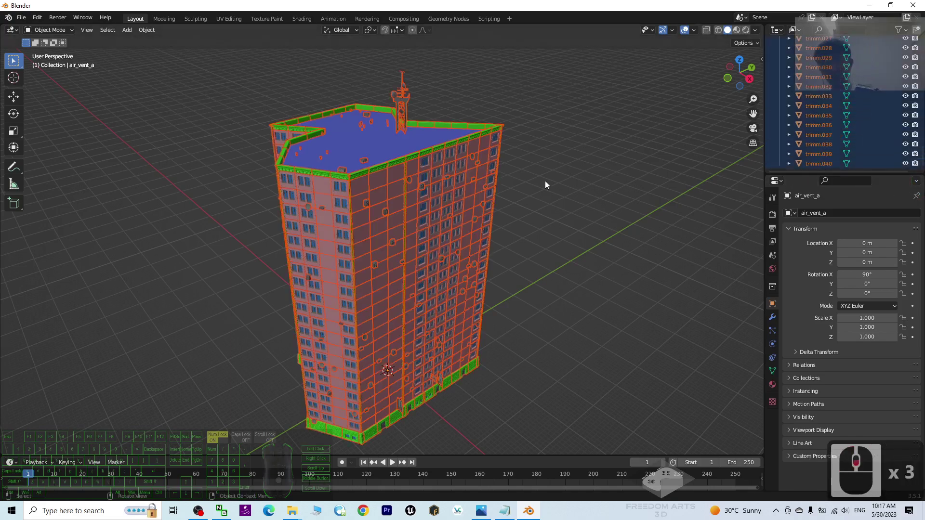
{"action": "key", "text": "ctrl+j"}
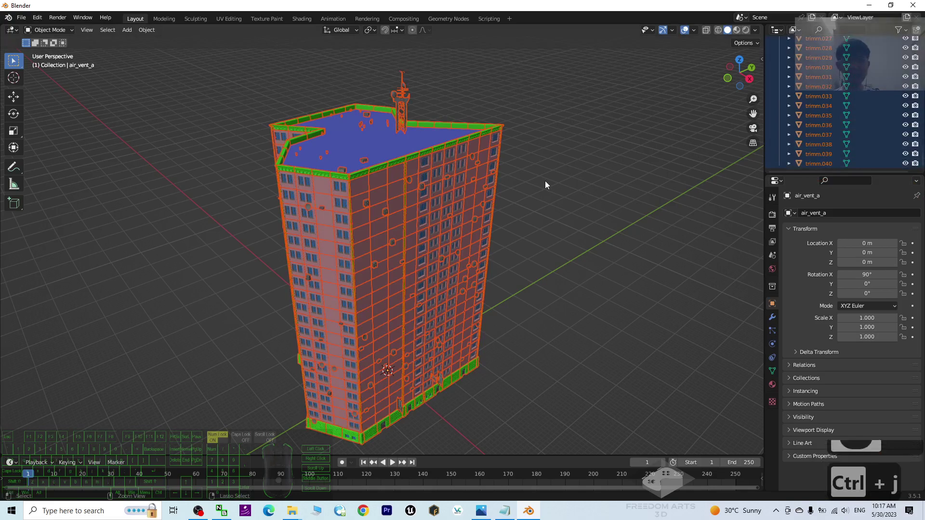
Step: Reselect the joined object and rename it 'building 04'
{"action": "scroll", "coordinate": [476, 239], "scroll_direction": "up", "scroll_amount": 2}
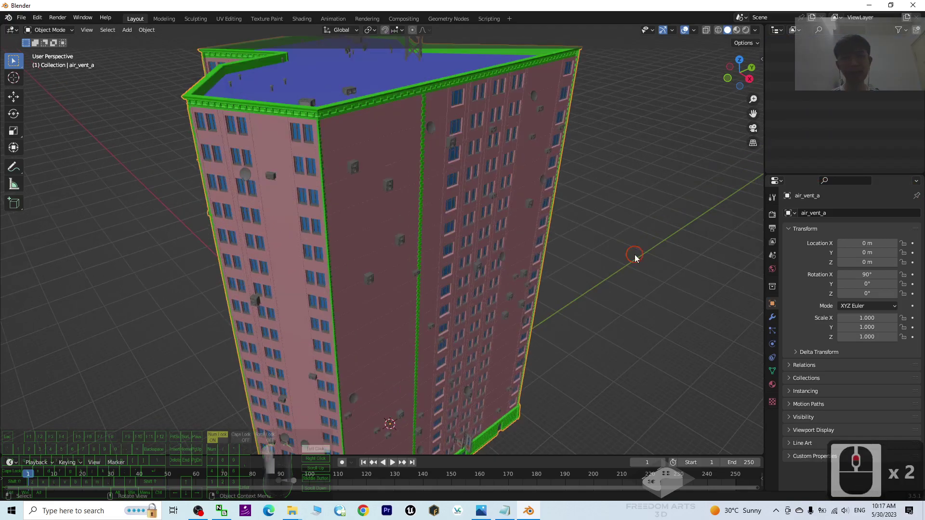
{"action": "left_click", "coordinate": [634, 255]}
{"action": "left_click", "coordinate": [822, 62]}
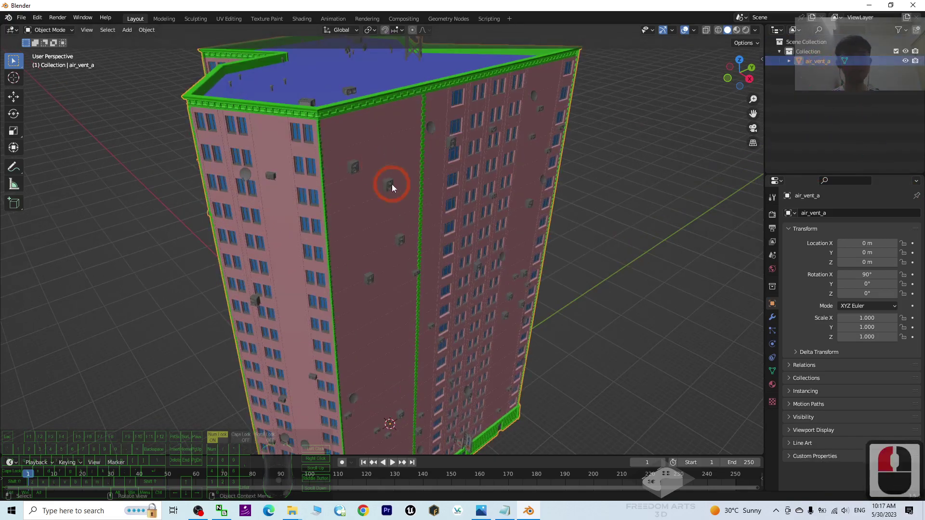
{"action": "scroll", "coordinate": [395, 244], "scroll_direction": "down", "scroll_amount": 2}
{"action": "middle_click_drag", "start_coordinate": [395, 245], "coordinate": [483, 257]}
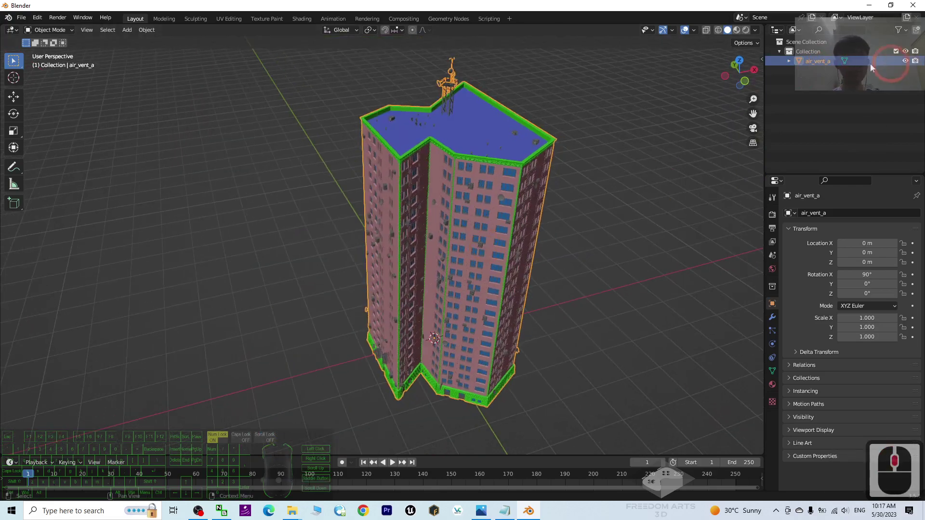
{"action": "double_click", "coordinate": [821, 61]}
{"action": "type", "text": "building0"}
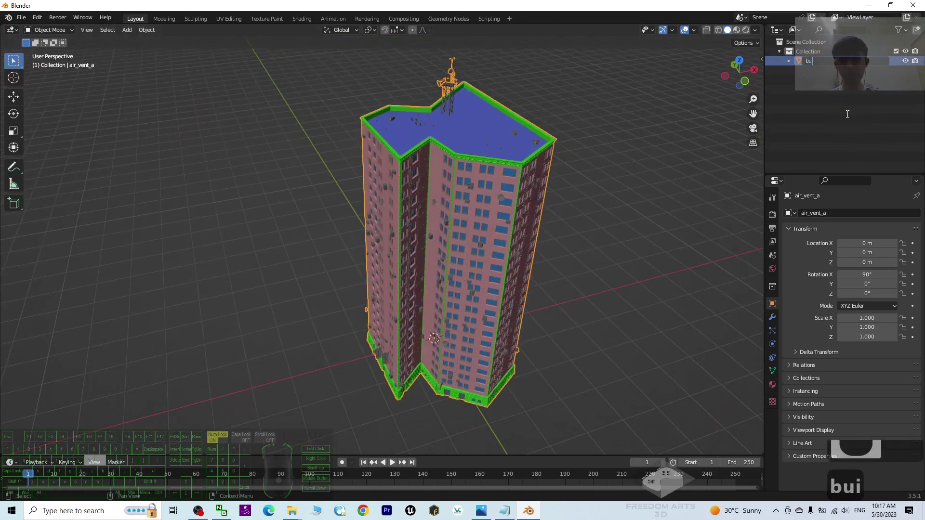
{"action": "key", "text": "BackSpace"}
{"action": "type", "text": "04"}
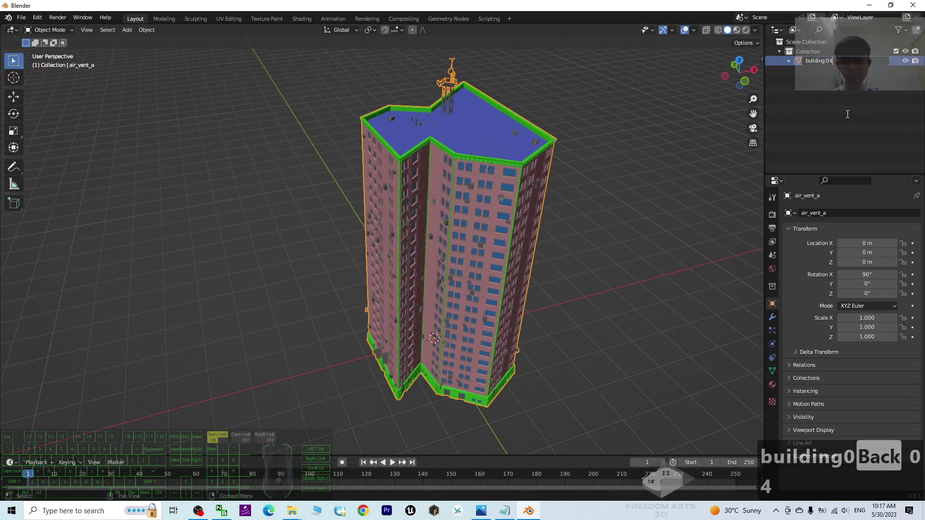
{"action": "key", "text": "Return"}
Step: Go up to Building 04 in Explorer, create a '02 - FBX' subfolder and open it
{"action": "left_click_drag", "start_coordinate": [598, 4], "coordinate": [743, 10]}
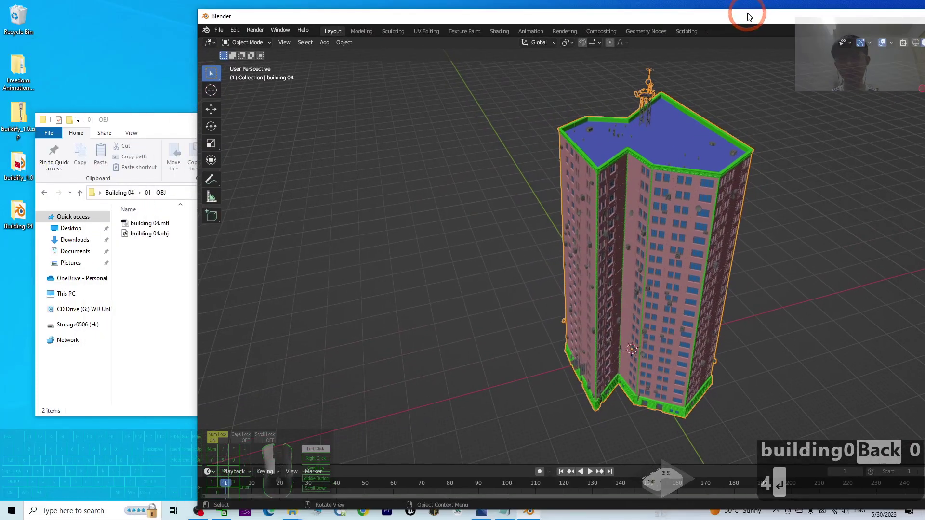
{"action": "left_click", "coordinate": [139, 291]}
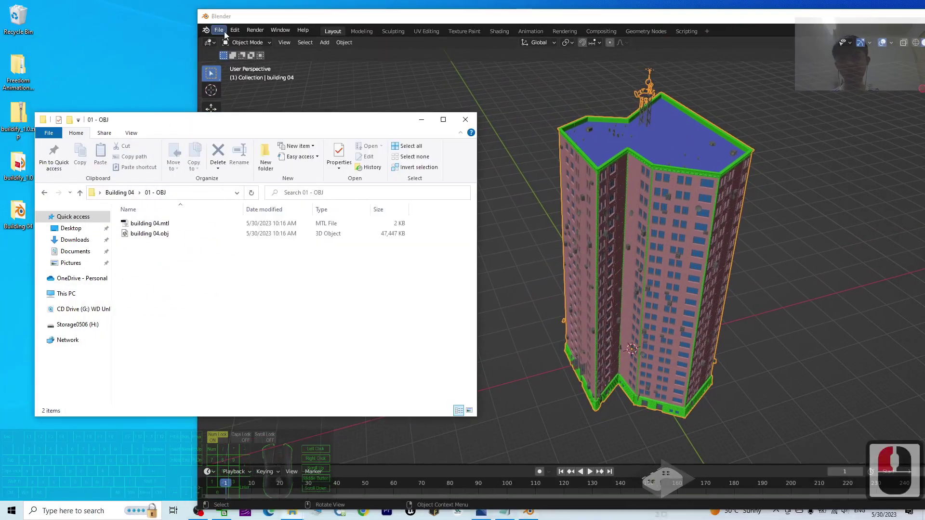
{"action": "left_click", "coordinate": [119, 193]}
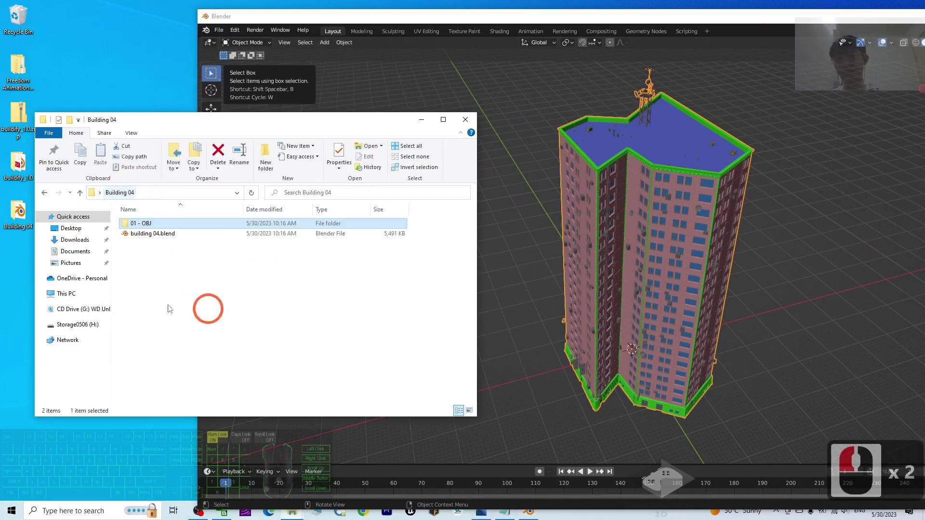
{"action": "right_click", "coordinate": [144, 275]}
{"action": "mouse_move", "coordinate": [182, 386]}
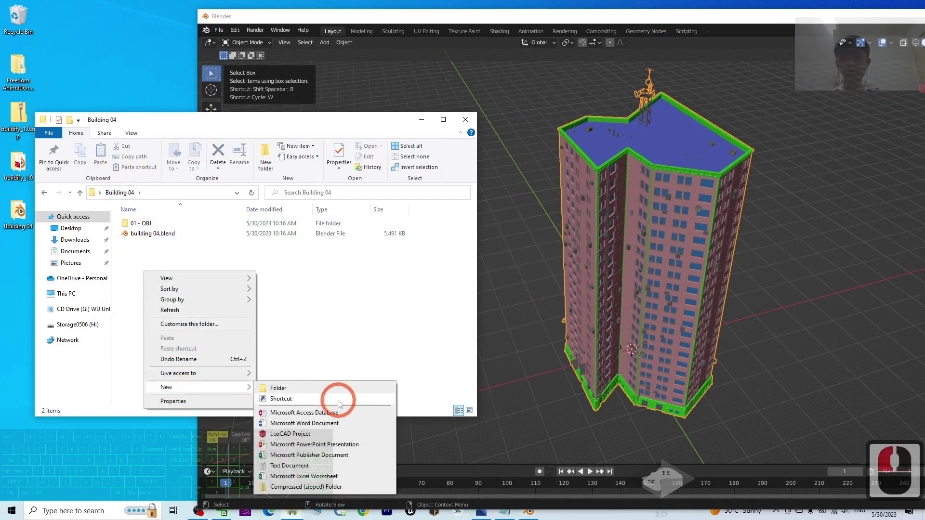
{"action": "left_click", "coordinate": [327, 390]}
{"action": "type", "text": "02"}
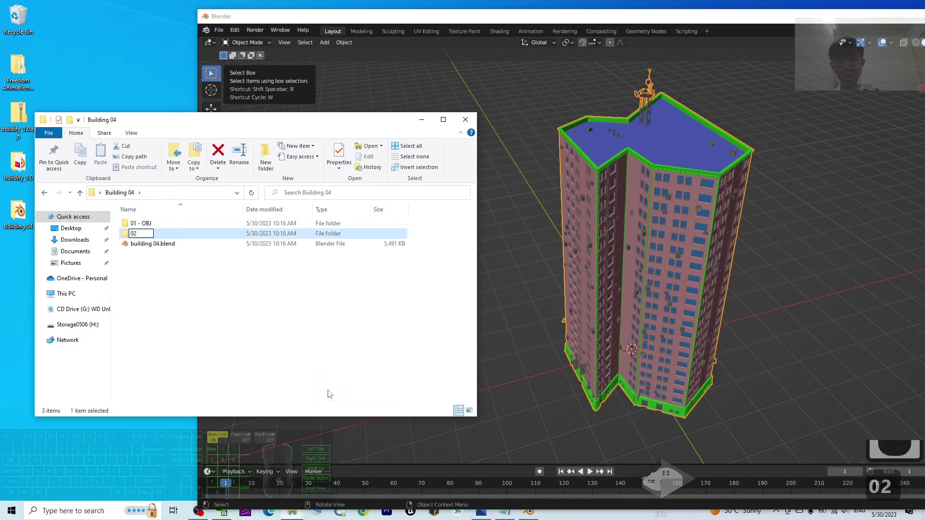
{"action": "type", "text": " - FBX"}
{"action": "key", "text": "Return"}
{"action": "key", "text": "Return"}
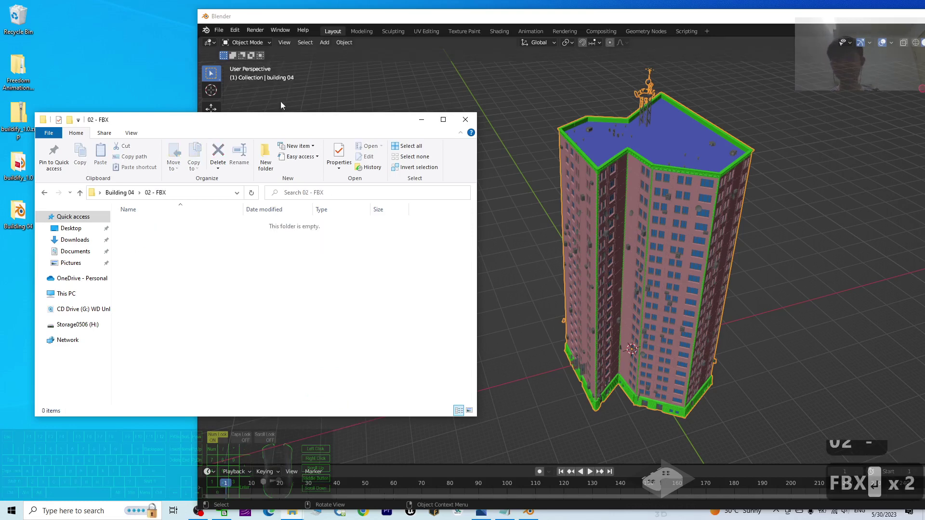
Step: Start an FBX export and point it at the 02 - FBX folder path
{"action": "left_click", "coordinate": [219, 30]}
{"action": "mouse_move", "coordinate": [243, 160]}
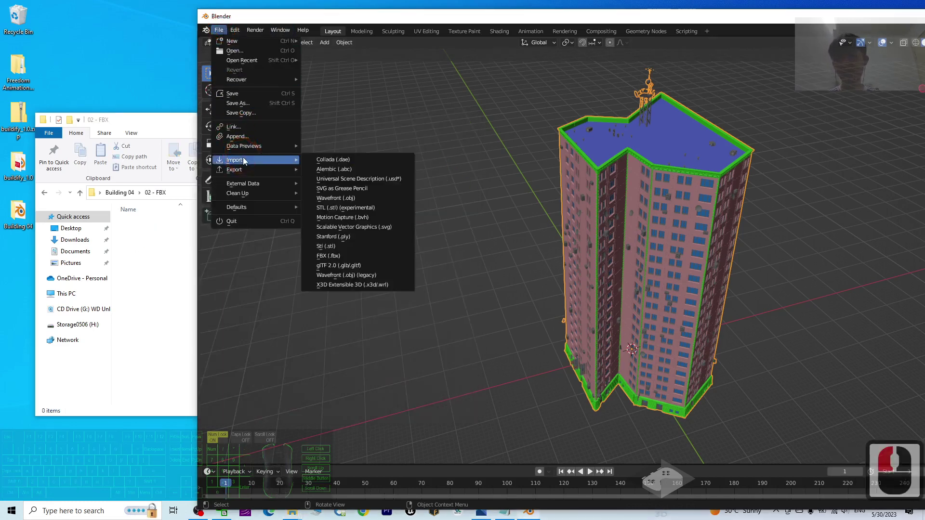
{"action": "mouse_move", "coordinate": [275, 168]}
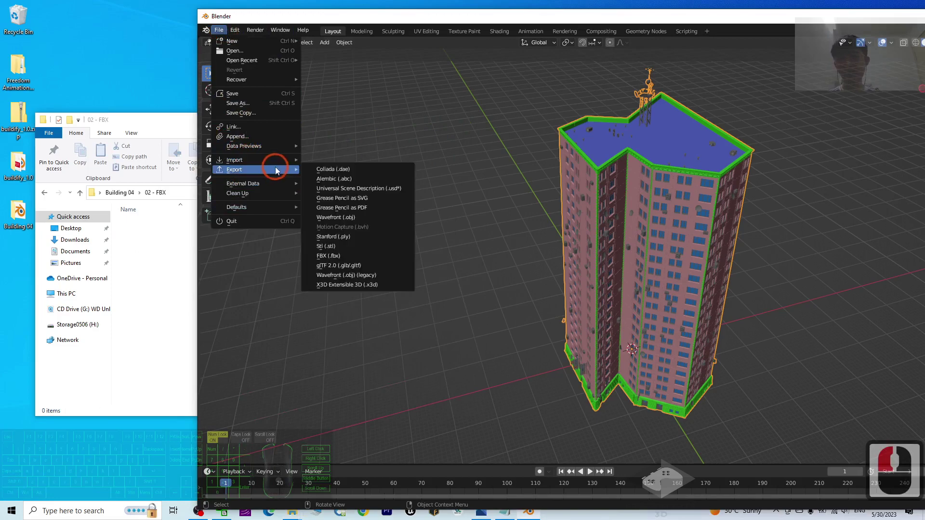
{"action": "left_click", "coordinate": [336, 257]}
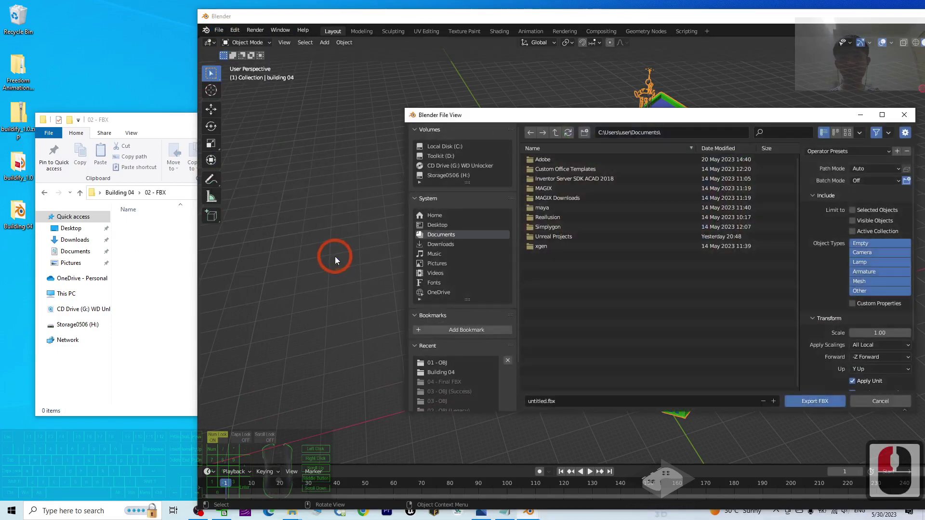
{"action": "left_click_drag", "start_coordinate": [546, 110], "coordinate": [442, 94]}
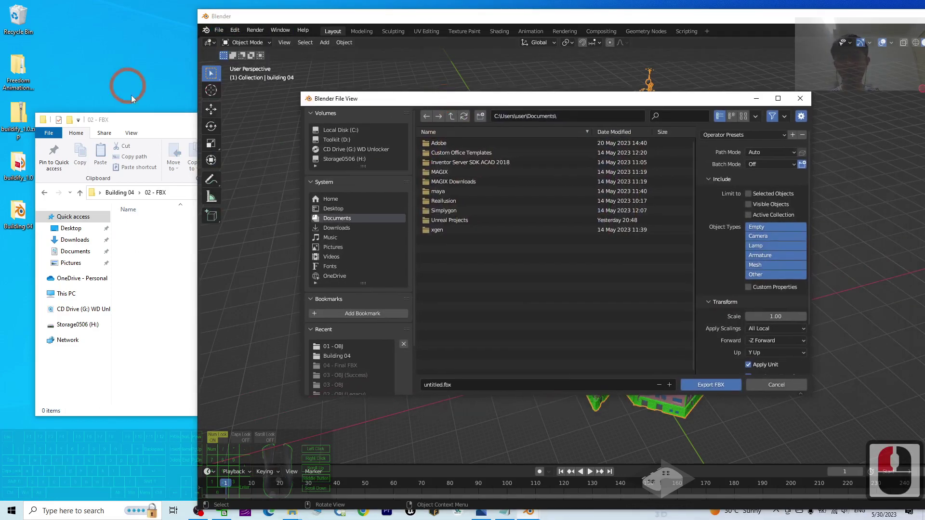
{"action": "left_click", "coordinate": [140, 120]}
{"action": "left_click", "coordinate": [187, 198]}
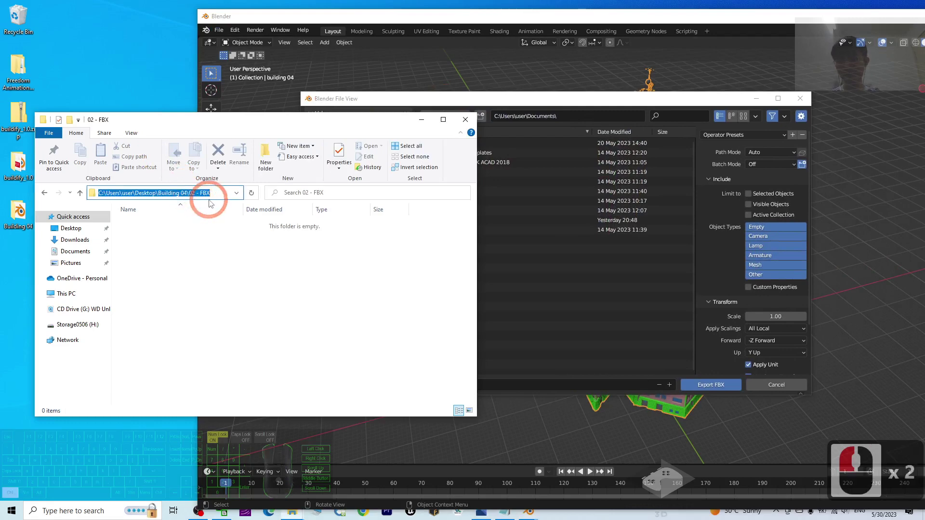
{"action": "key", "text": "ctrl+c"}
{"action": "left_click", "coordinate": [576, 116]}
{"action": "key", "text": "ctrl+v"}
{"action": "key", "text": "Return"}
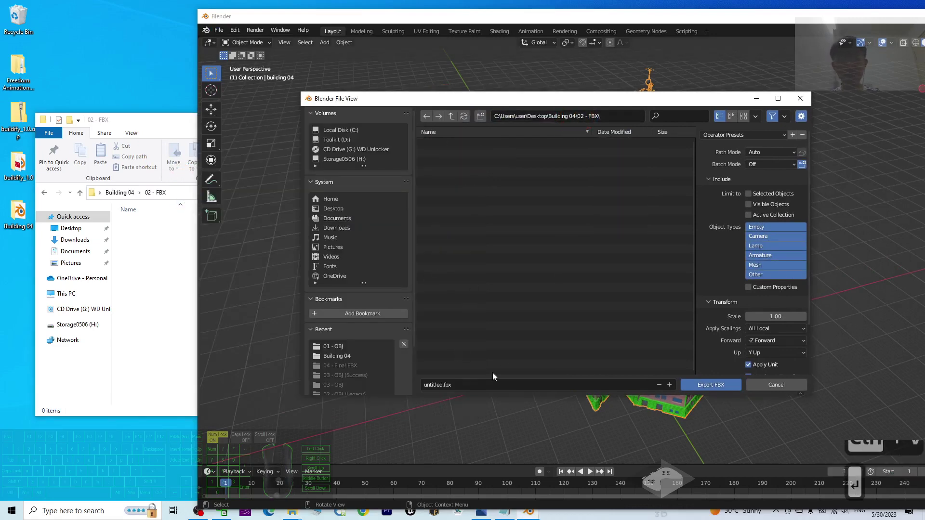
Step: Name the file Building 04, set Path Mode to Copy, embed textures, and export
{"action": "left_click", "coordinate": [455, 384]}
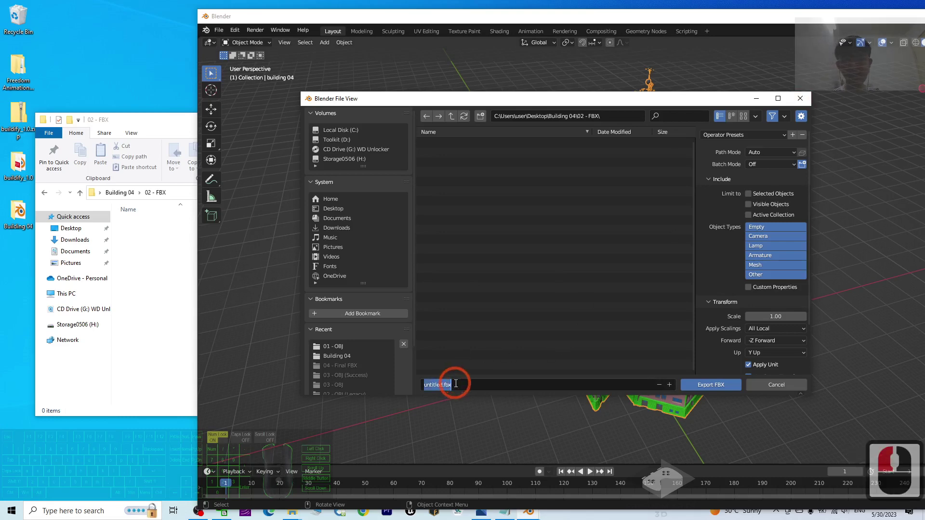
{"action": "type", "text": "Buil"}
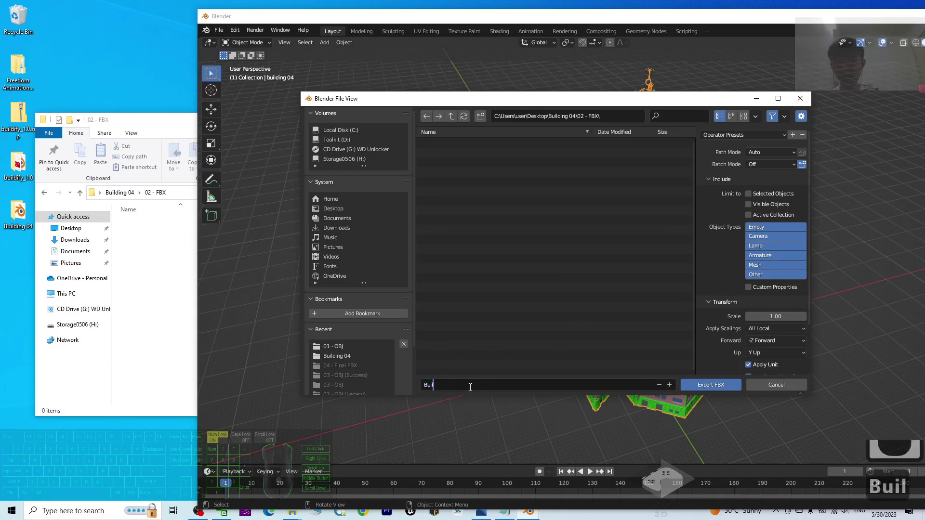
{"action": "type", "text": "ding 04"}
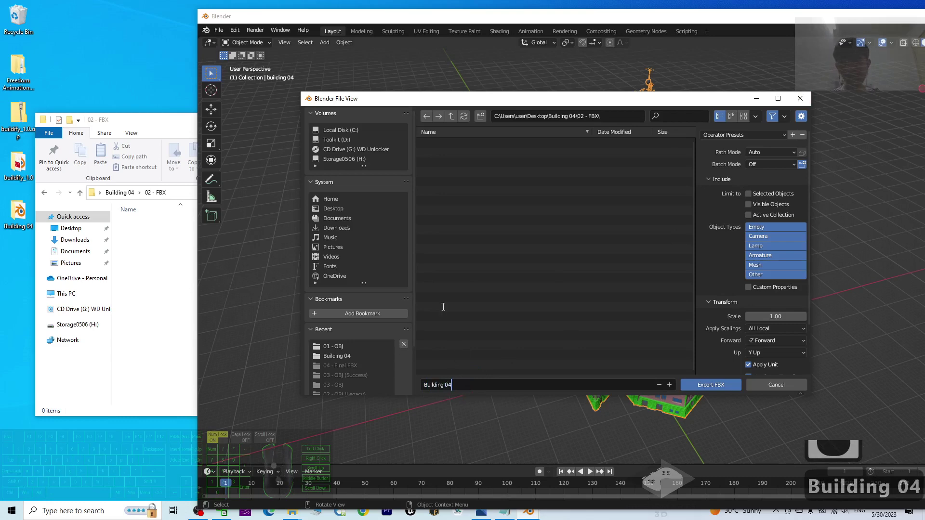
{"action": "left_click", "coordinate": [764, 153]}
{"action": "left_click", "coordinate": [756, 207]}
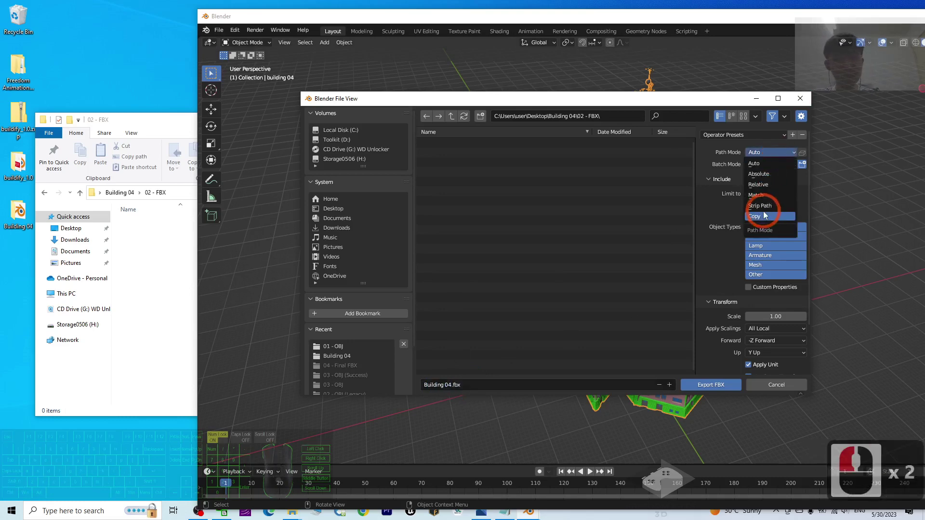
{"action": "left_click", "coordinate": [803, 153]}
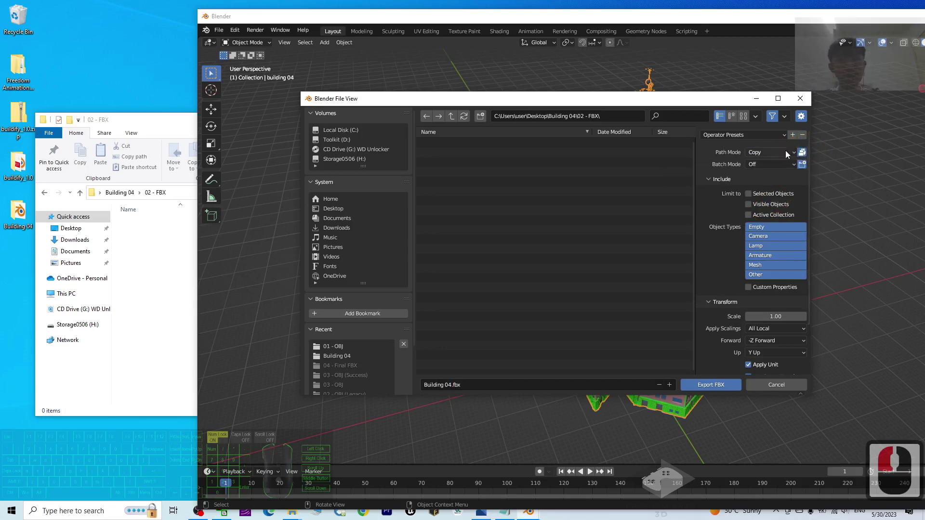
{"action": "left_click", "coordinate": [706, 387]}
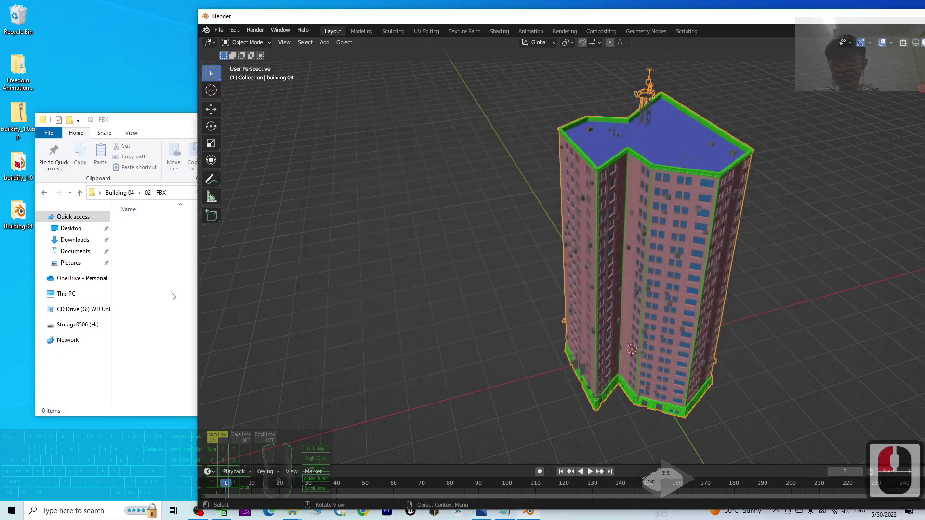
Step: Check the 02 - FBX folder in Explorer for the new Building 04.fbx
{"action": "left_click", "coordinate": [172, 295]}
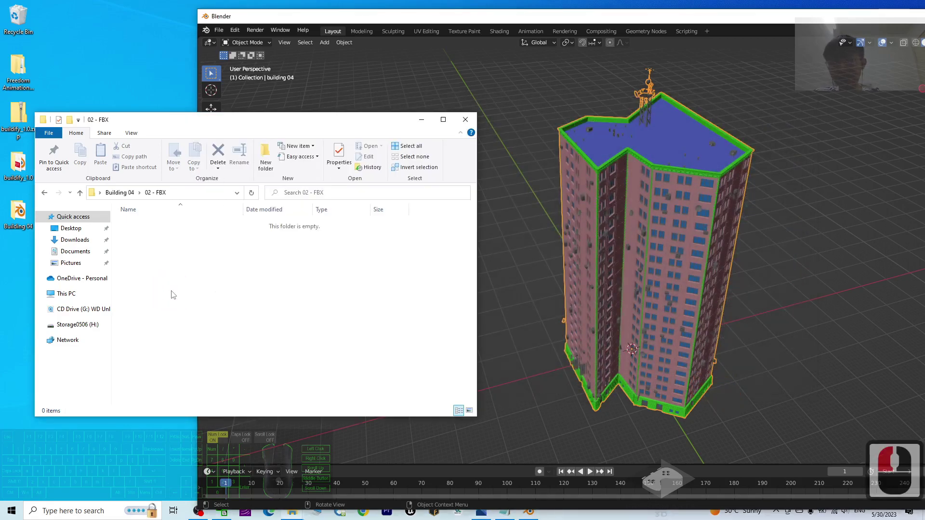
{"action": "left_click", "coordinate": [339, 25]}
{"action": "left_click", "coordinate": [266, 28]}
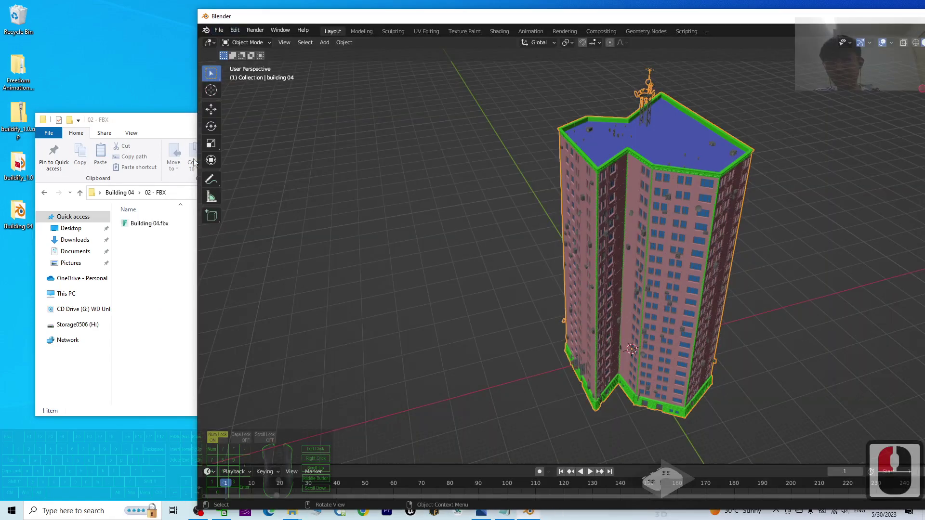
{"action": "left_click", "coordinate": [140, 258]}
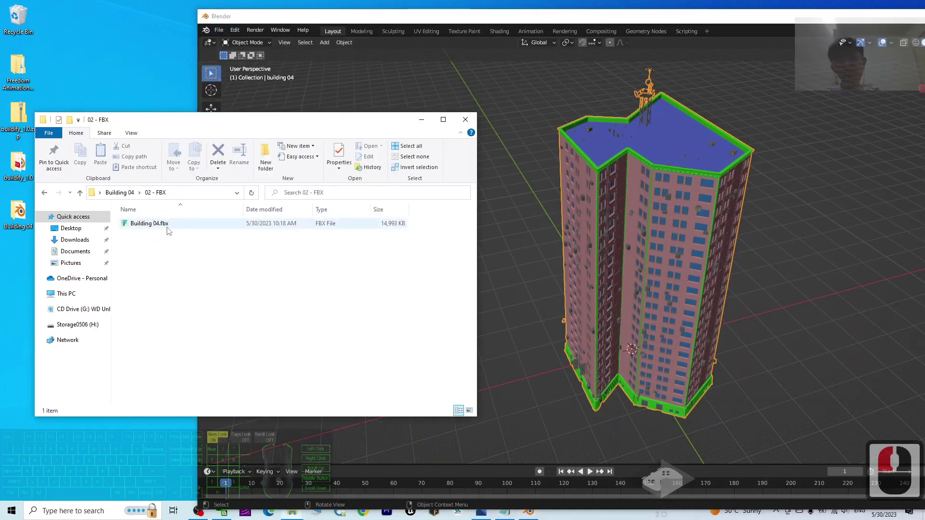
Step: Move and narrow the Blender window so it fits fully on screen
{"action": "left_click_drag", "start_coordinate": [667, 22], "coordinate": [518, 52]}
{"action": "mouse_move", "coordinate": [839, 47]}
{"action": "left_mouse_down"}
{"action": "mouse_move", "coordinate": [788, 40]}
{"action": "mouse_move", "coordinate": [846, 33]}
{"action": "left_mouse_up"}
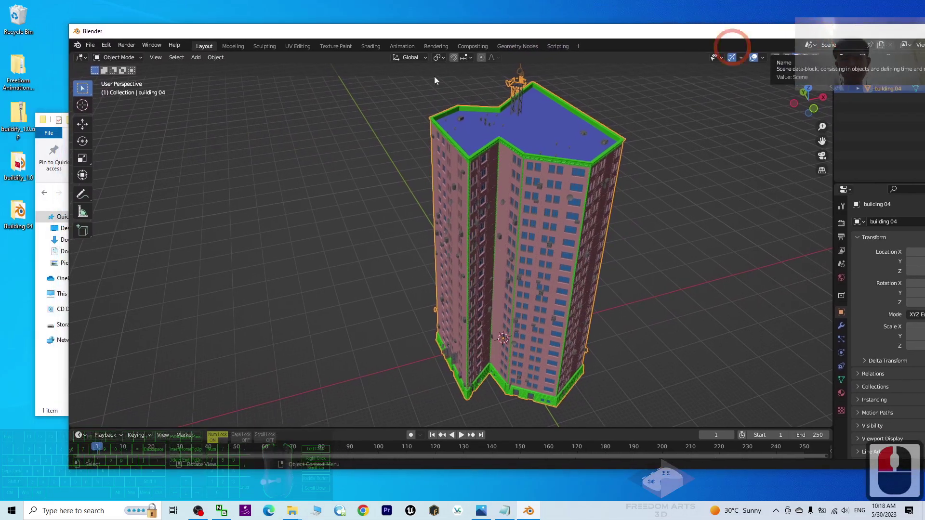
{"action": "left_click_drag", "start_coordinate": [68, 74], "coordinate": [322, 62]}
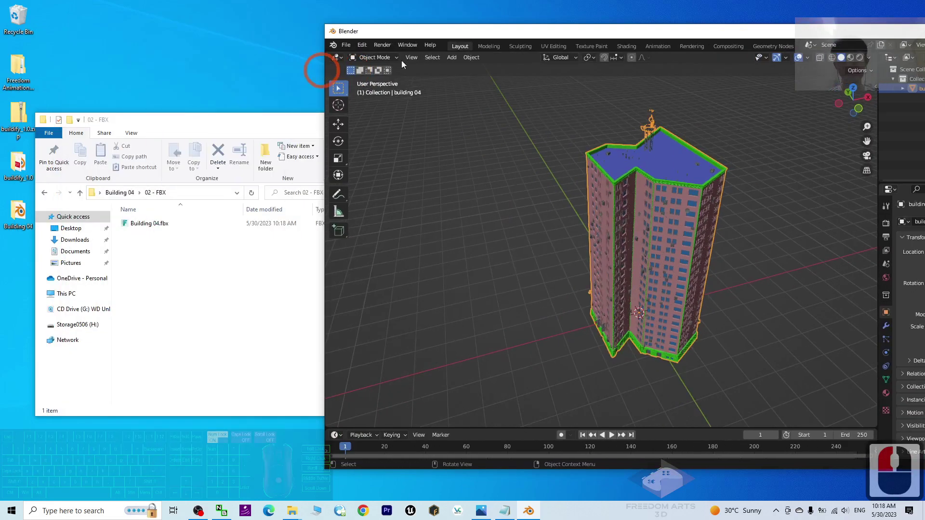
{"action": "left_click_drag", "start_coordinate": [588, 41], "coordinate": [409, 47]}
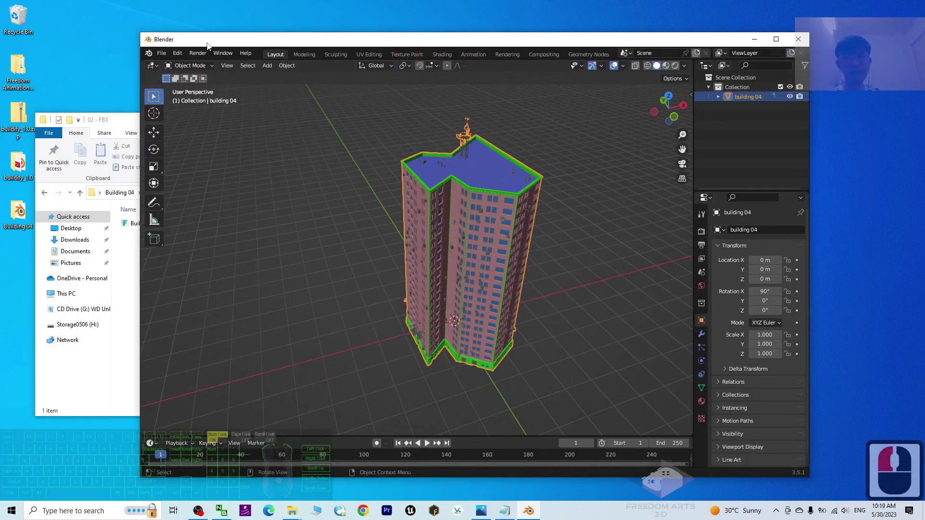
Step: Close Blender without saving the scene
{"action": "left_click", "coordinate": [798, 38]}
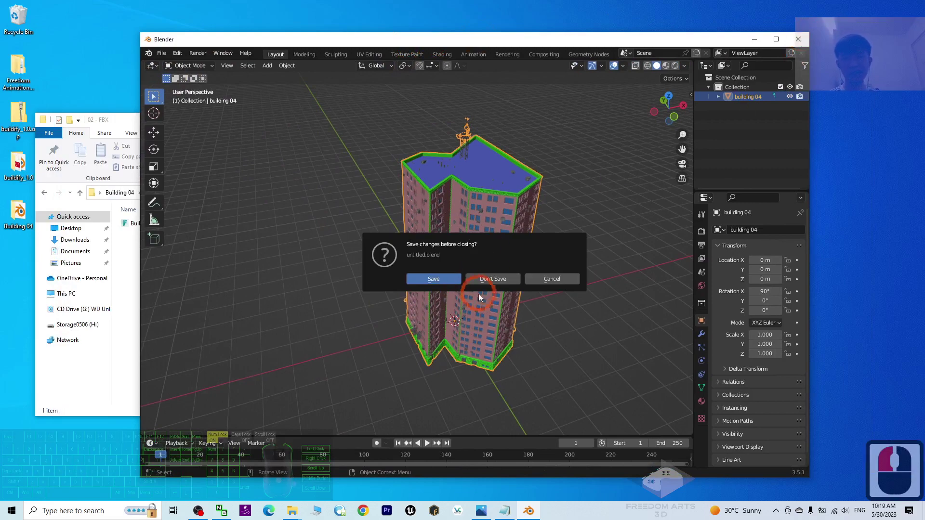
{"action": "left_click", "coordinate": [492, 279]}
{"action": "left_click", "coordinate": [360, 348]}
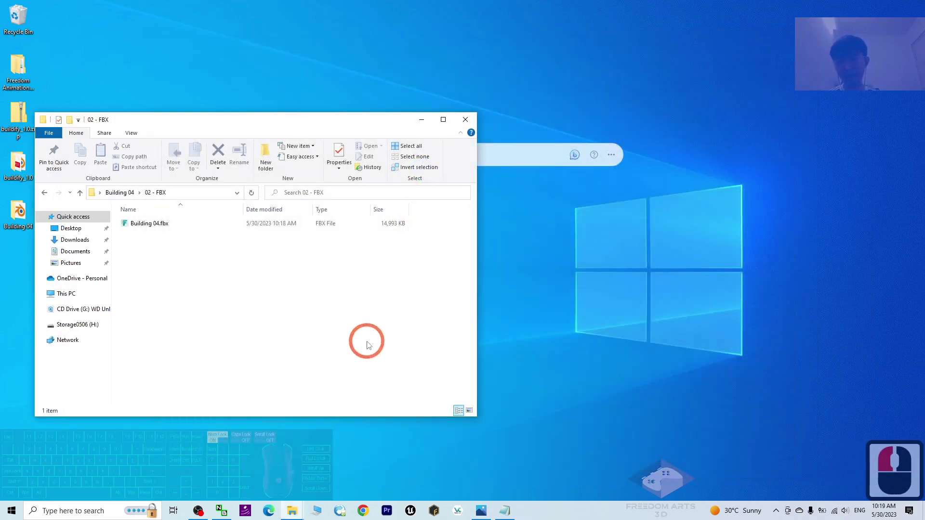
{"action": "left_click", "coordinate": [371, 339]}
Step: View and close cover.jpg, then return to the 02 - FBX folder and Windows search
{"action": "left_click", "coordinate": [480, 511]}
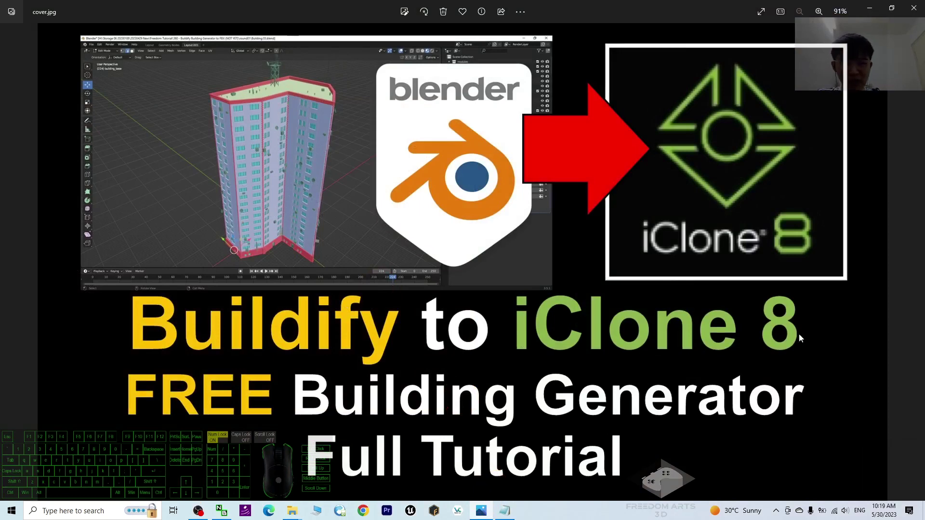
{"action": "left_click", "coordinate": [914, 8]}
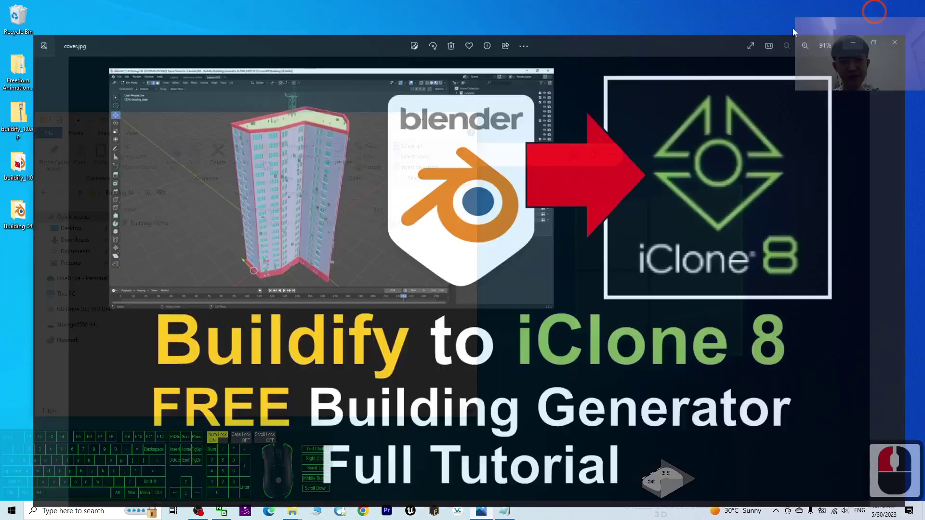
{"action": "left_click", "coordinate": [164, 224]}
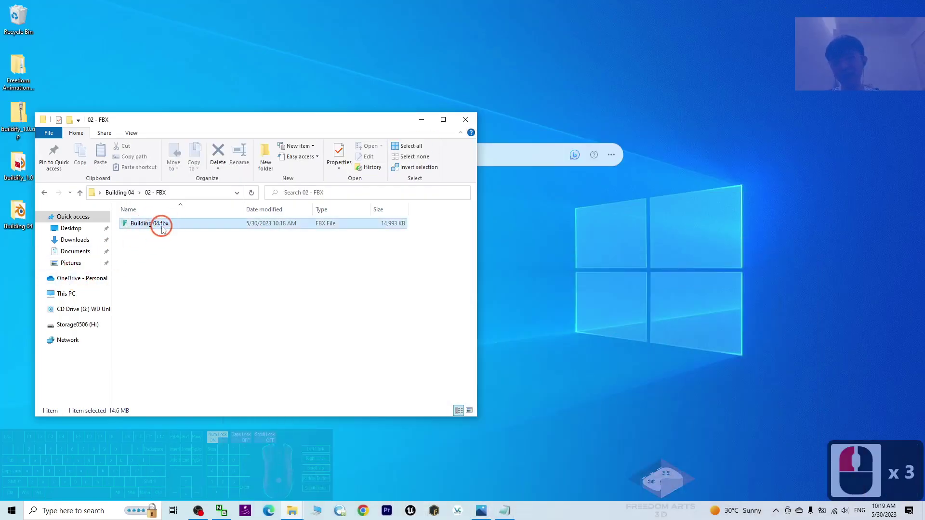
{"action": "left_click", "coordinate": [295, 319]}
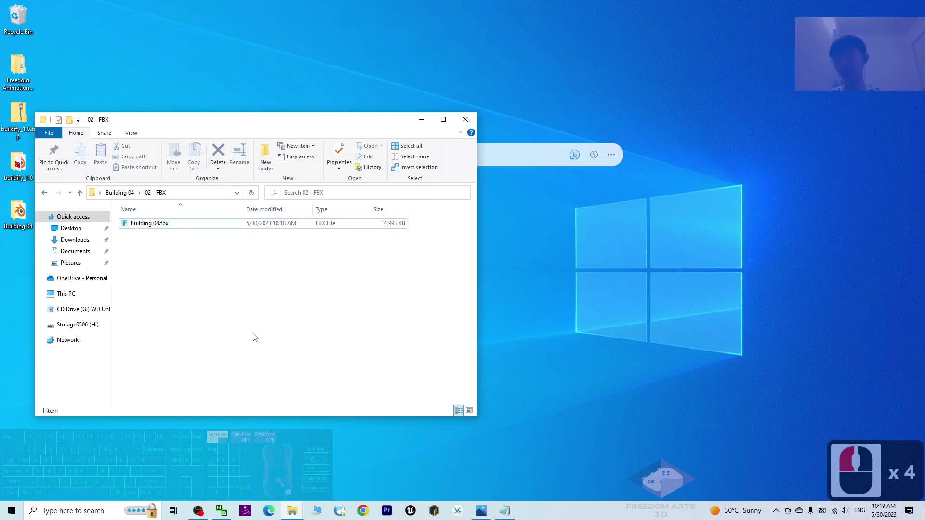
{"action": "left_click", "coordinate": [299, 356]}
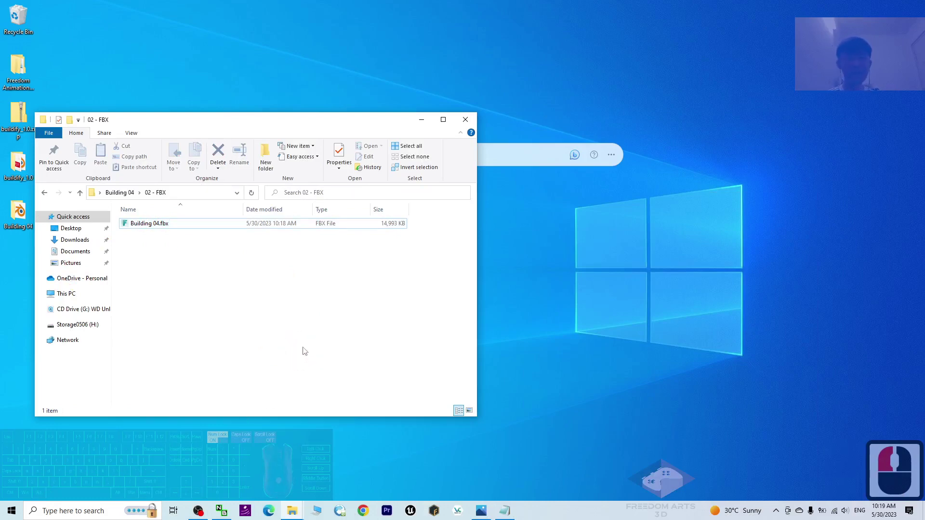
{"action": "left_click", "coordinate": [74, 512]}
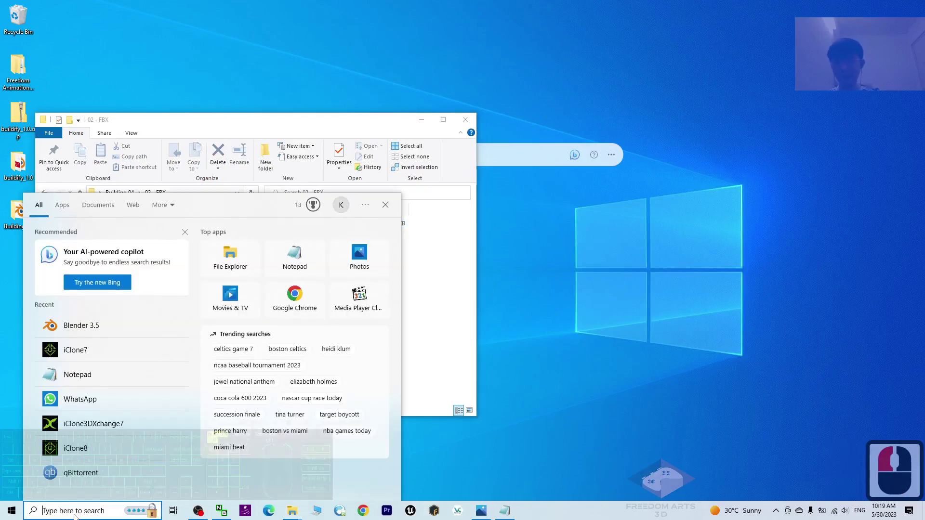
Step: Launch iClone 8, accept the first-run module install, and acknowledge the restart notice
{"action": "left_click", "coordinate": [764, 448]}
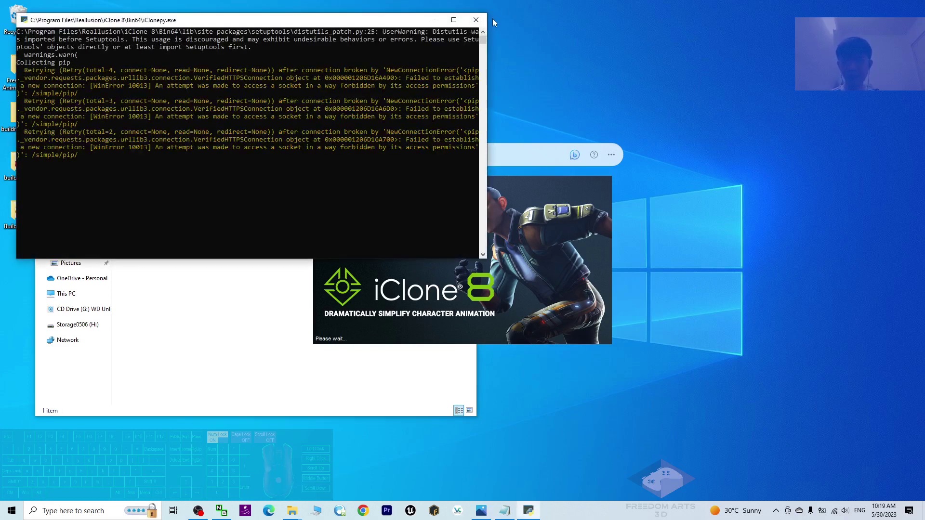
{"action": "left_click", "coordinate": [476, 20]}
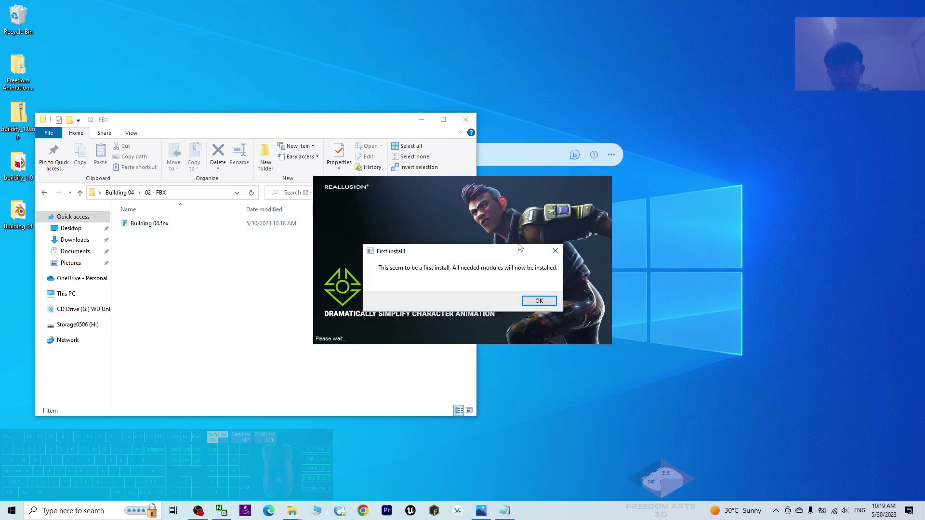
{"action": "left_click", "coordinate": [539, 300]}
{"action": "left_click", "coordinate": [443, 134]}
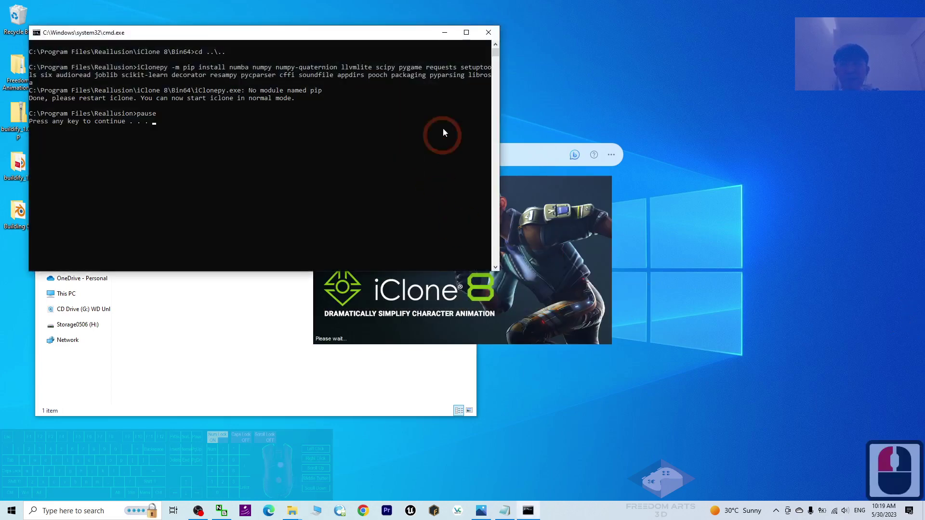
{"action": "key", "text": "Return"}
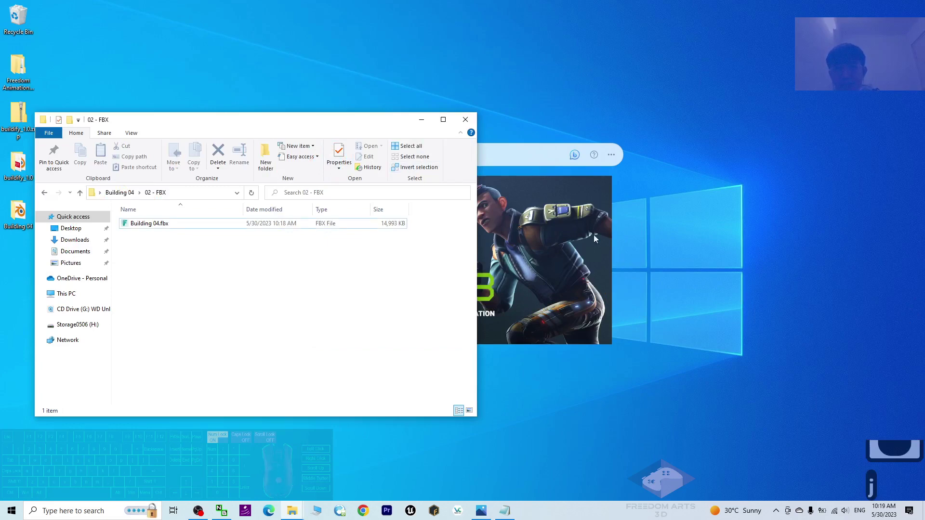
{"action": "left_click", "coordinate": [814, 213]}
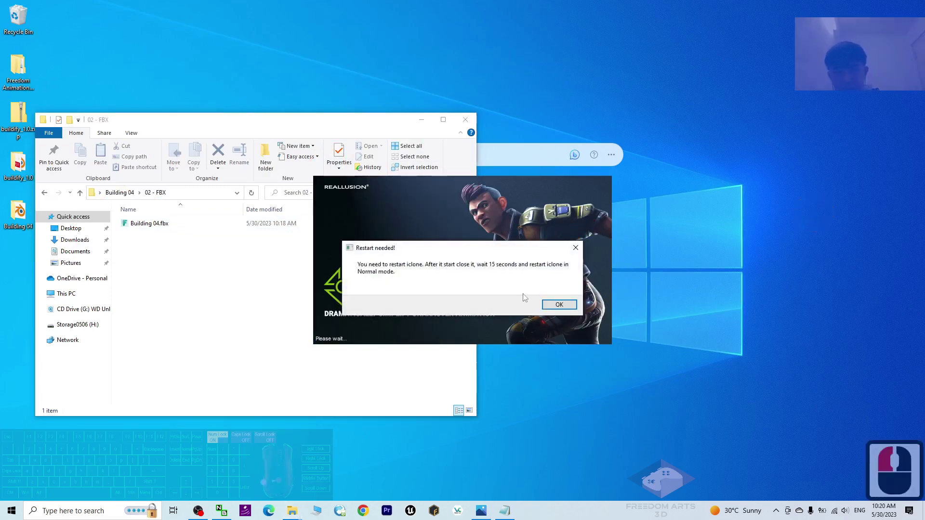
{"action": "left_click", "coordinate": [566, 309]}
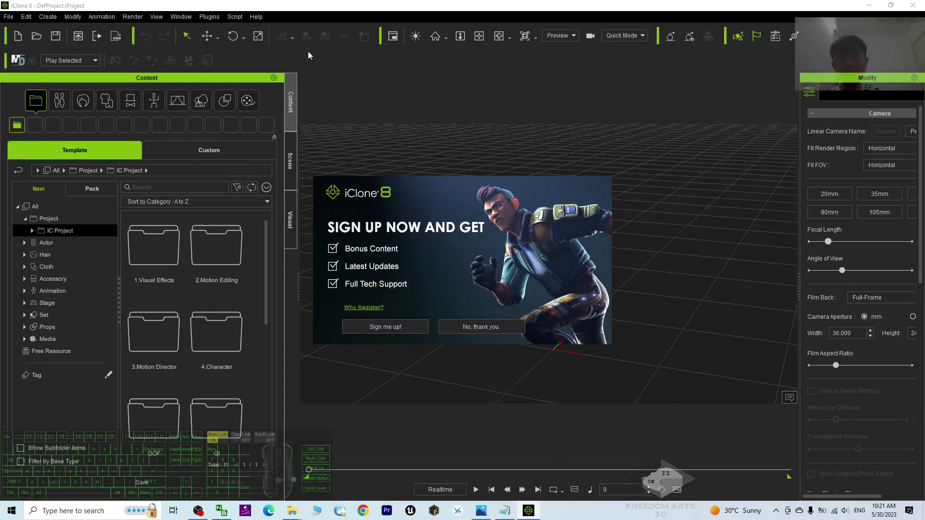
Step: Decline the sign-up offer and drag Building 04.fbx from Explorer into the iClone viewport
{"action": "left_click", "coordinate": [506, 325]}
{"action": "left_click_drag", "start_coordinate": [406, 6], "coordinate": [554, 22]}
{"action": "left_click", "coordinate": [229, 221]}
{"action": "left_click_drag", "start_coordinate": [146, 223], "coordinate": [637, 299]}
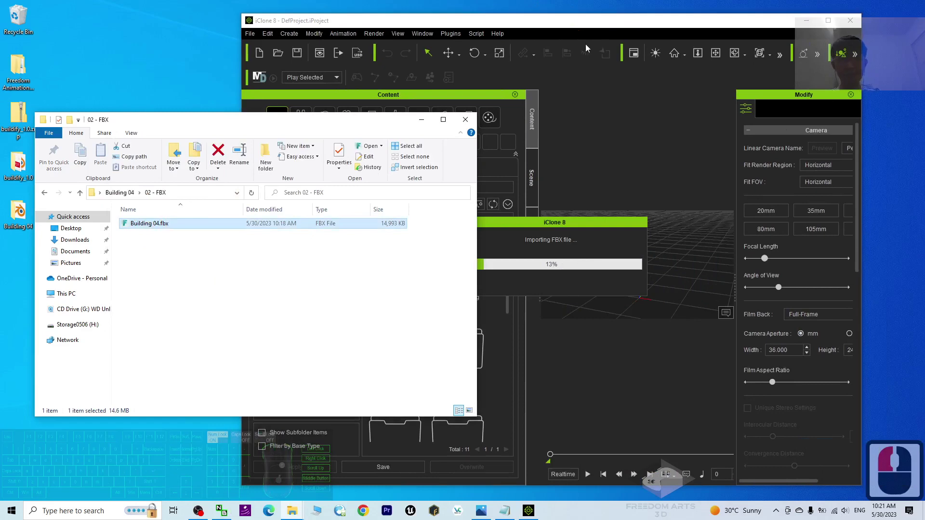
{"action": "double_click", "coordinate": [573, 226]}
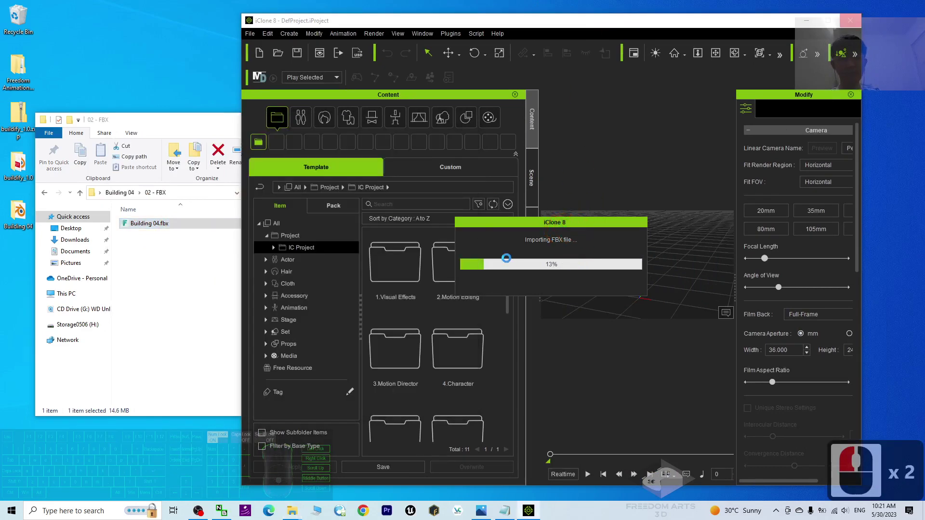
{"action": "left_click", "coordinate": [827, 21]}
{"action": "scroll", "coordinate": [530, 289], "scroll_direction": "up", "scroll_amount": 20}
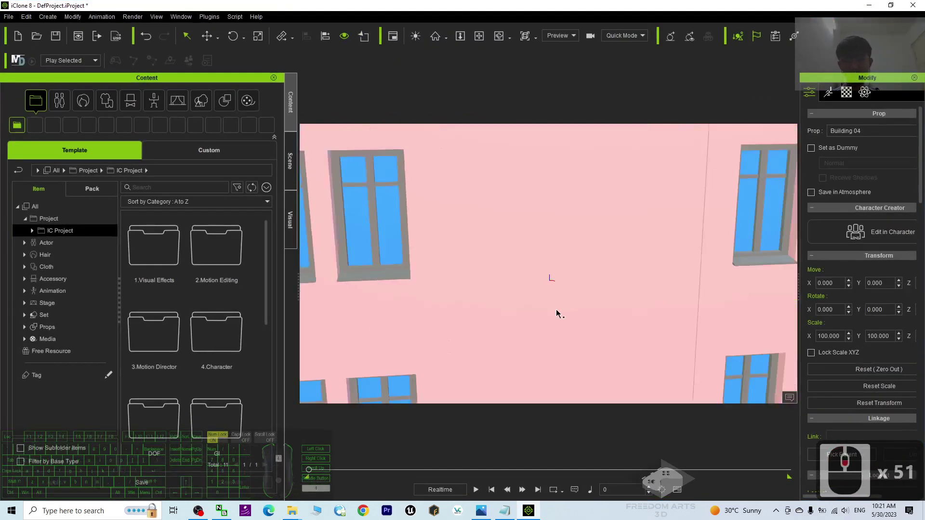
{"action": "scroll", "coordinate": [556, 313], "scroll_direction": "down", "scroll_amount": 20}
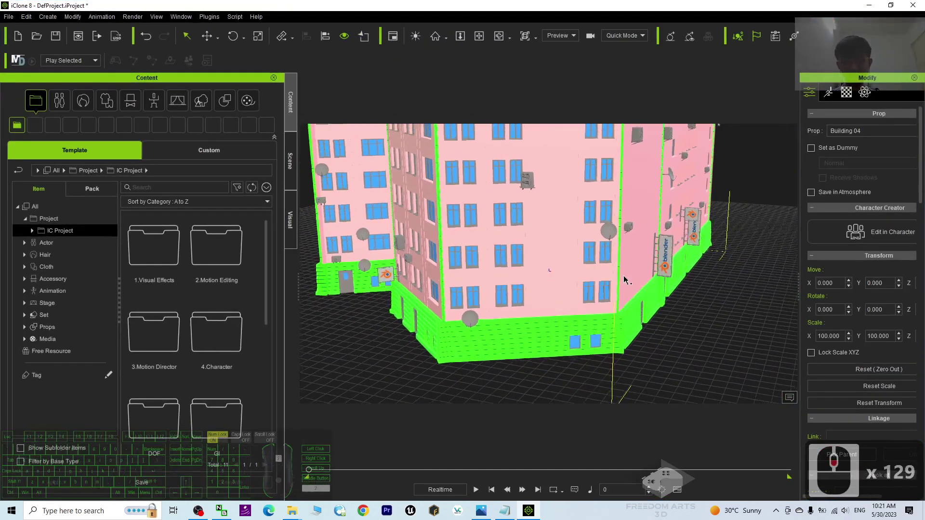
{"action": "scroll", "coordinate": [623, 276], "scroll_direction": "down", "scroll_amount": 20}
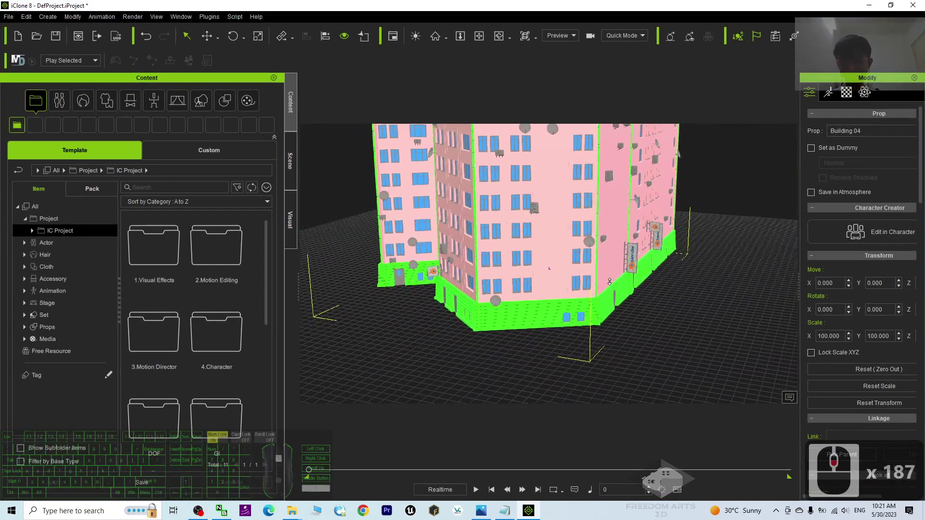
{"action": "scroll", "coordinate": [610, 281], "scroll_direction": "down", "scroll_amount": 2}
{"action": "scroll", "coordinate": [594, 265], "scroll_direction": "down", "scroll_amount": 19, "text": "shift"}
{"action": "key", "text": "c"}
{"action": "left_click_drag", "start_coordinate": [477, 253], "coordinate": [715, 269]}
{"action": "scroll", "coordinate": [664, 200], "scroll_direction": "down", "scroll_amount": 20, "text": "shift"}
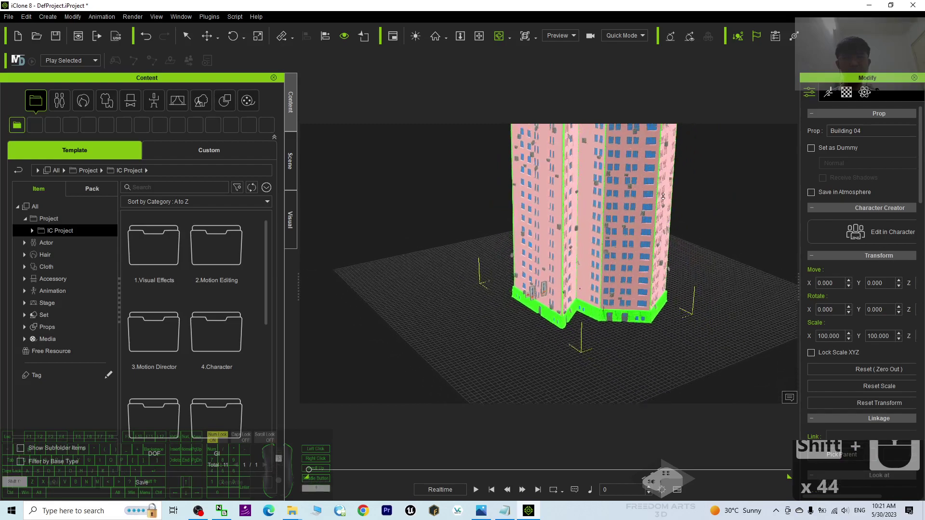
{"action": "scroll", "coordinate": [663, 197], "scroll_direction": "down", "scroll_amount": 5, "text": "shift"}
{"action": "left_click_drag", "start_coordinate": [663, 200], "coordinate": [632, 306]}
{"action": "key", "text": "c"}
{"action": "left_click_drag", "start_coordinate": [543, 331], "coordinate": [565, 239]}
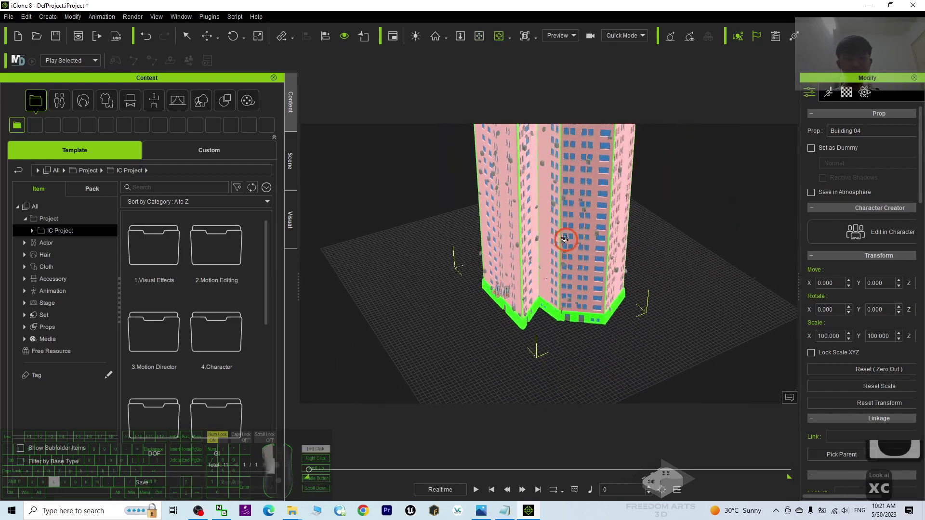
{"action": "scroll", "coordinate": [565, 239], "scroll_direction": "up", "scroll_amount": 20, "text": "shift"}
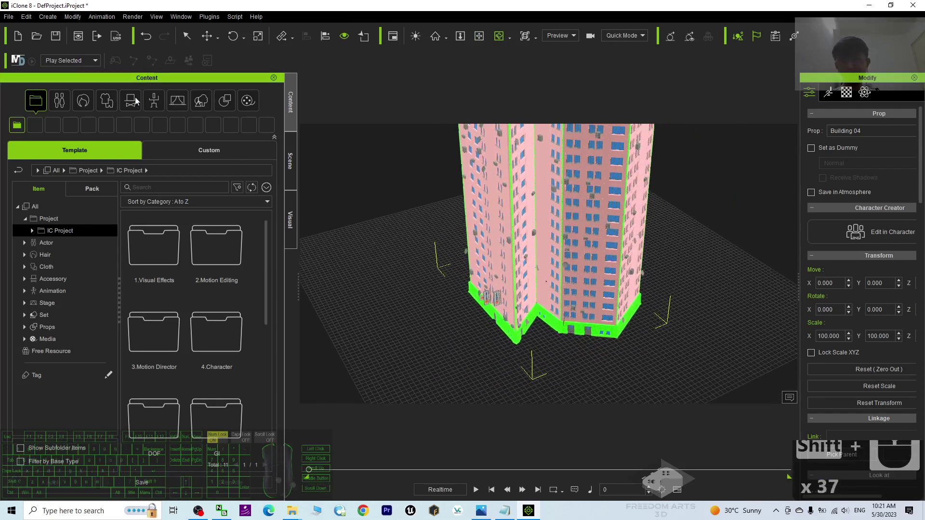
{"action": "scroll", "coordinate": [582, 299], "scroll_direction": "up", "scroll_amount": 20, "text": "shift"}
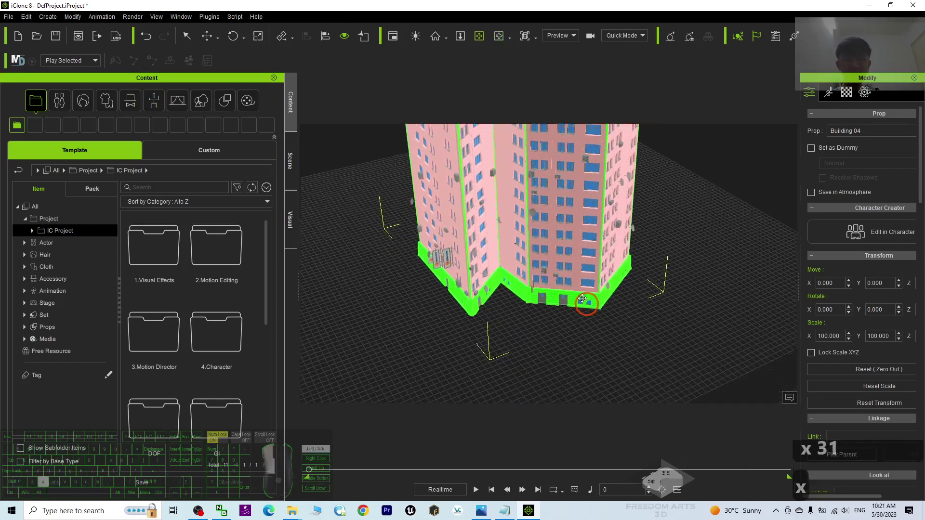
{"action": "scroll", "coordinate": [515, 303], "scroll_direction": "up", "scroll_amount": 20, "text": "shift"}
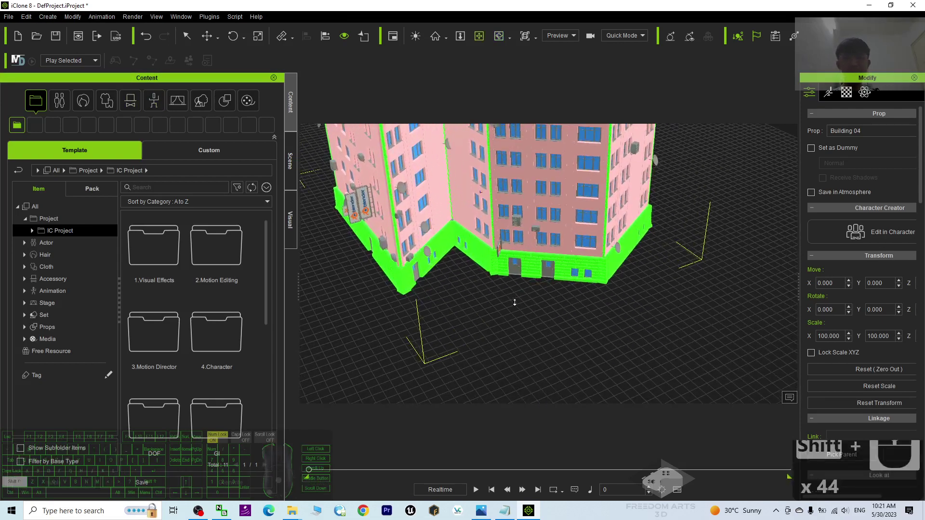
{"action": "scroll", "coordinate": [514, 302], "scroll_direction": "up", "scroll_amount": 20, "text": "shift"}
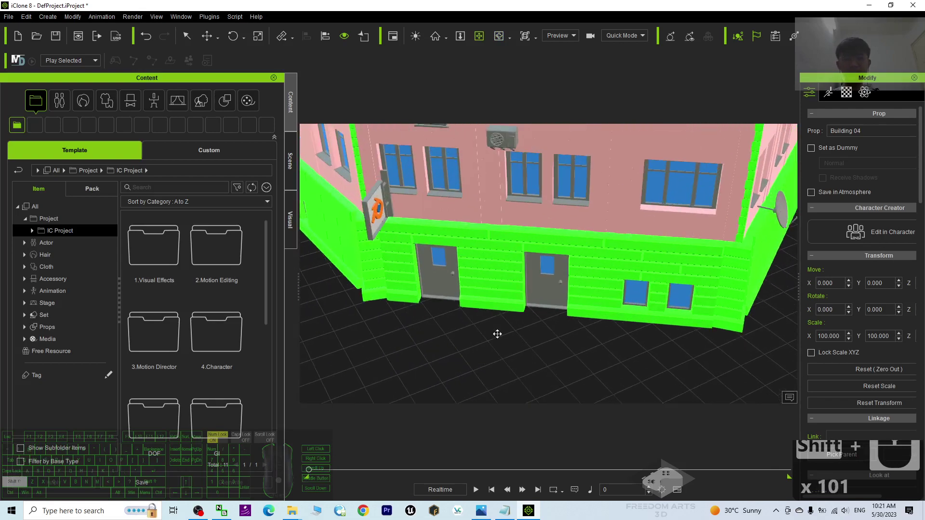
{"action": "scroll", "coordinate": [497, 334], "scroll_direction": "up", "scroll_amount": 9, "text": "shift"}
{"action": "left_click_drag", "start_coordinate": [499, 334], "coordinate": [493, 295], "text": "shift"}
{"action": "scroll", "coordinate": [491, 304], "scroll_direction": "down", "scroll_amount": 4, "text": "shift"}
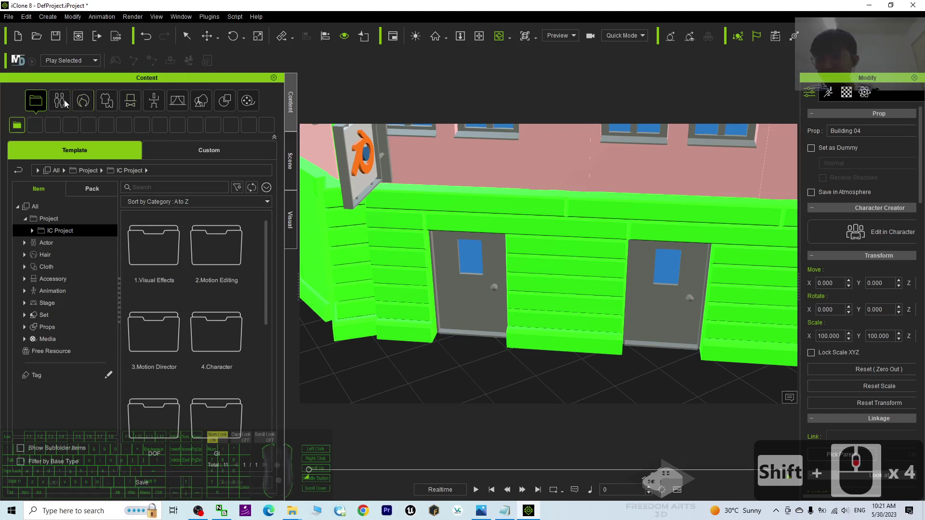
Step: Place Party_F_0001 and a scanned male character from ActorCore Crowd at the two doors
{"action": "left_click", "coordinate": [48, 244]}
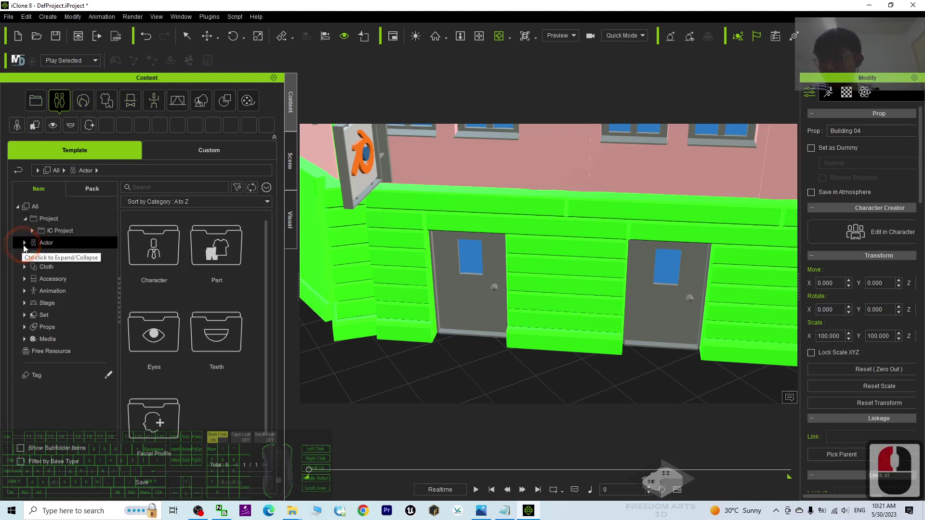
{"action": "left_click", "coordinate": [25, 243]}
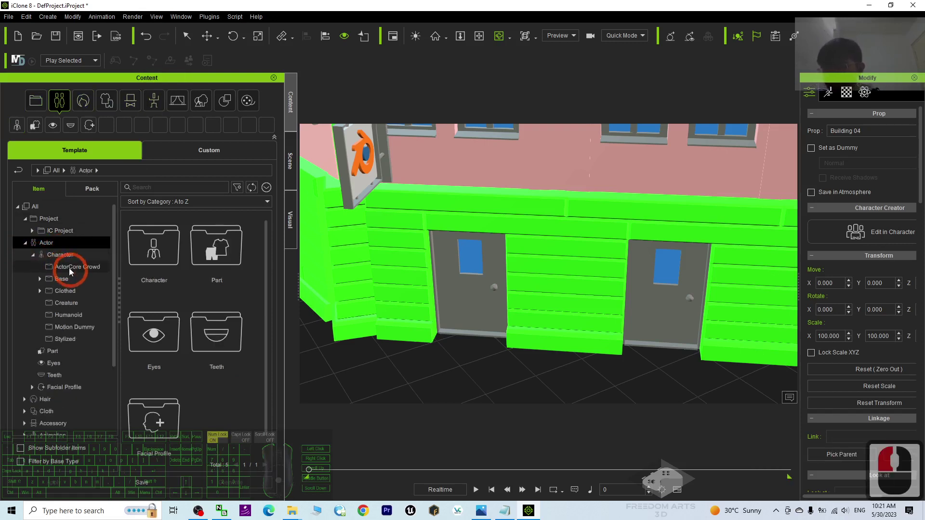
{"action": "left_click", "coordinate": [74, 267]}
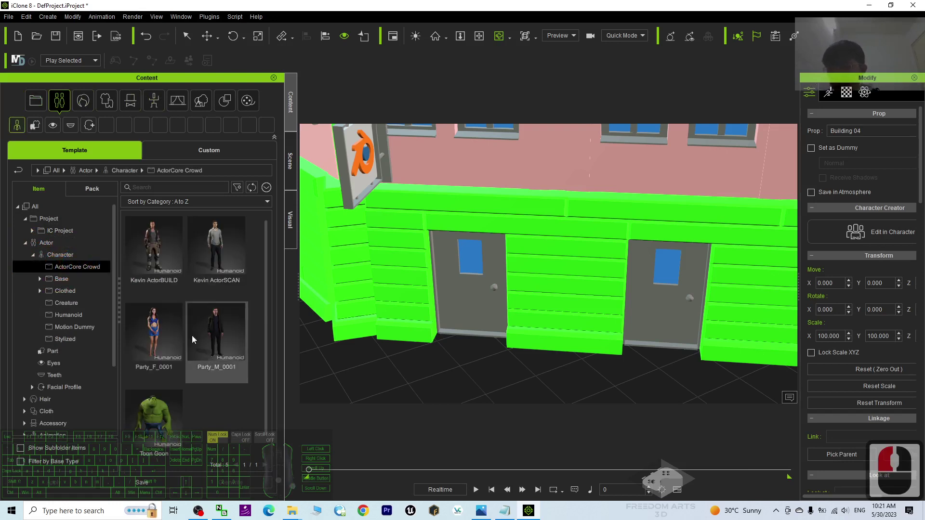
{"action": "left_click_drag", "start_coordinate": [153, 332], "coordinate": [471, 372]}
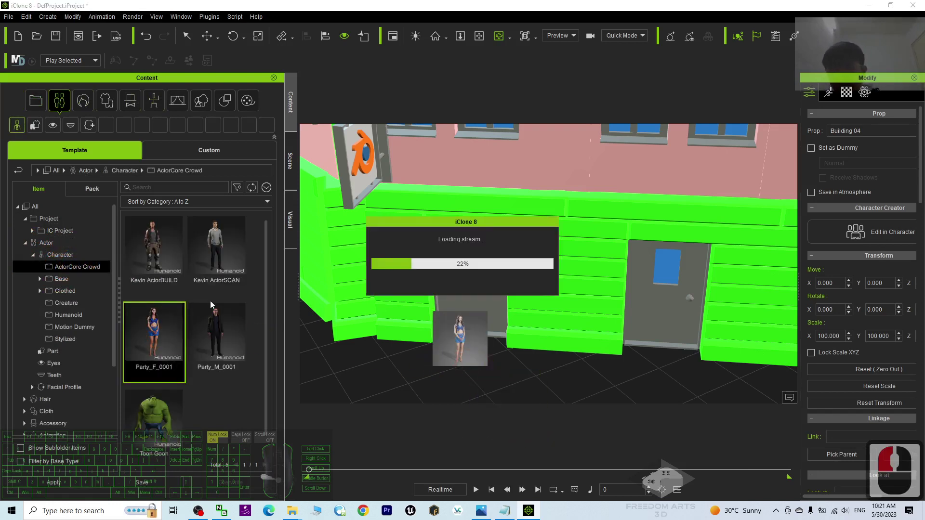
{"action": "left_click_drag", "start_coordinate": [215, 259], "coordinate": [664, 372]}
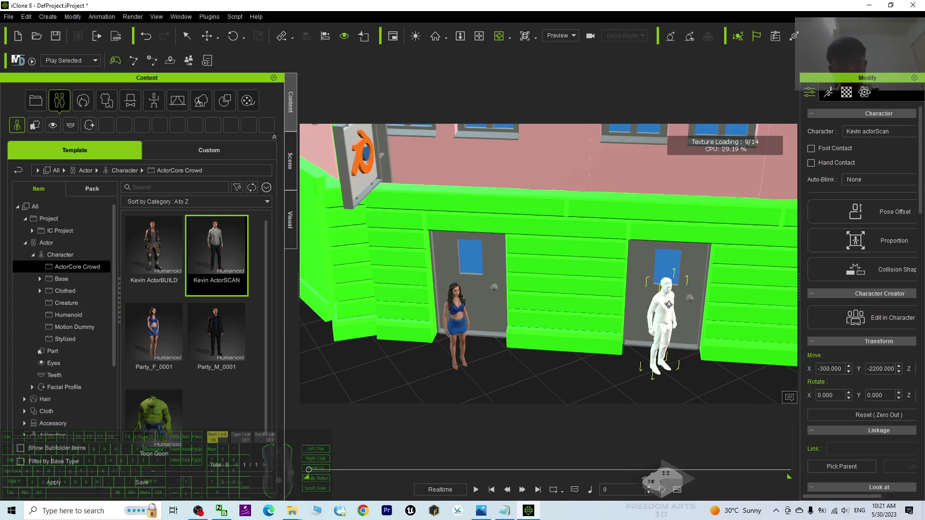
Step: Move Party_F_0001 into the building's left doorway
{"action": "scroll", "coordinate": [642, 340], "scroll_direction": "up", "scroll_amount": 3}
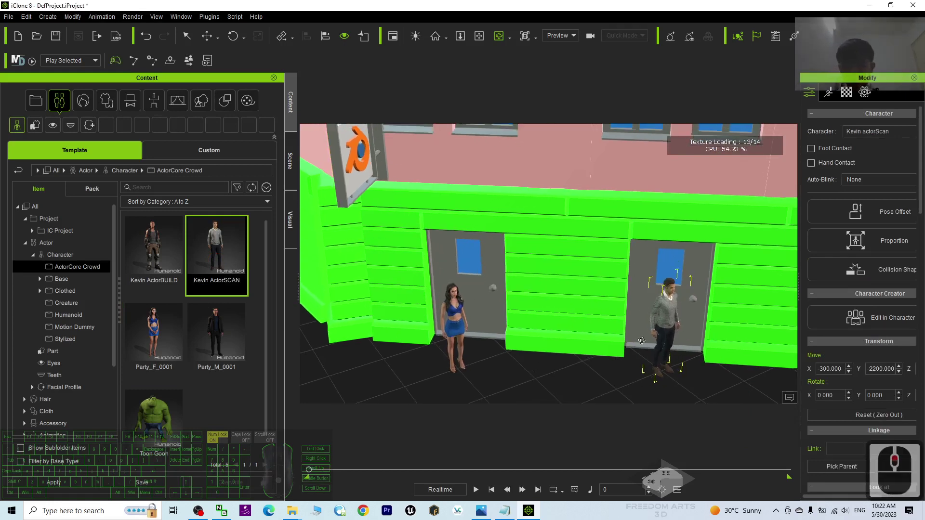
{"action": "scroll", "coordinate": [652, 339], "scroll_direction": "up", "scroll_amount": 20}
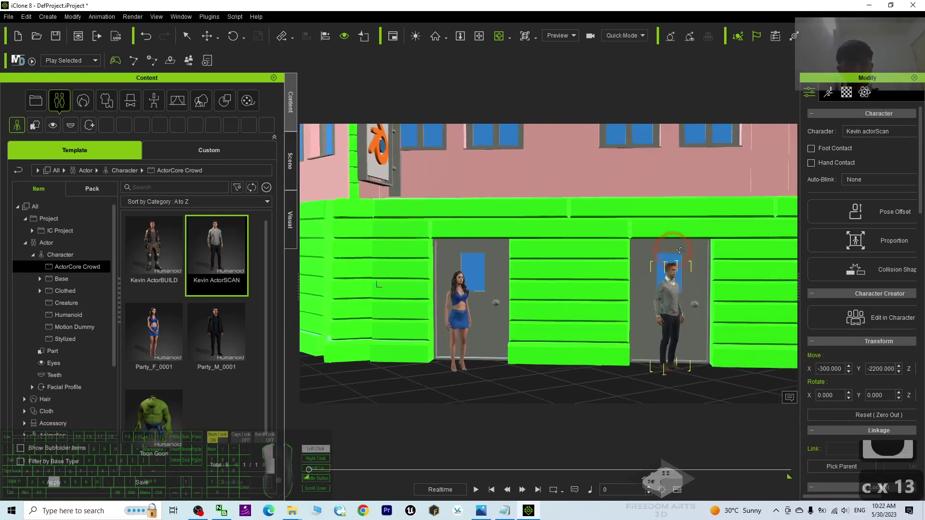
{"action": "left_click", "coordinate": [477, 340]}
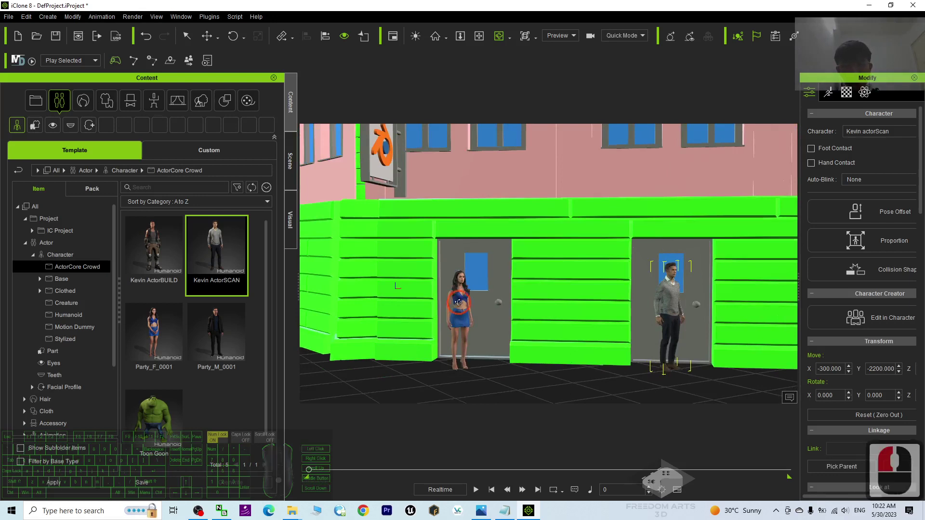
{"action": "key", "text": "w"}
{"action": "left_click_drag", "start_coordinate": [468, 366], "coordinate": [480, 359]}
Step: Orbit to a near-frontal view of the tower's base, then bring up cover.jpg in Photos
{"action": "scroll", "coordinate": [694, 295], "scroll_direction": "down", "scroll_amount": 20}
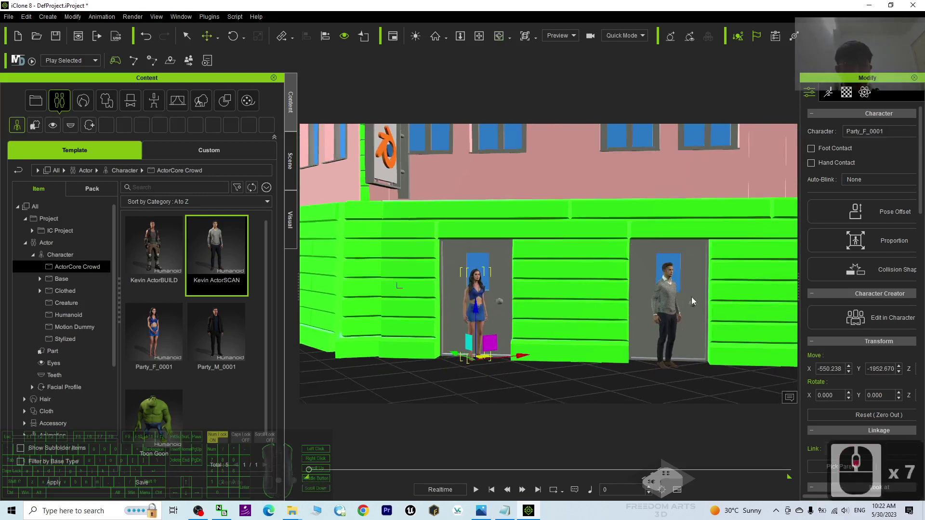
{"action": "key", "text": "x"}
{"action": "key", "text": "c"}
{"action": "left_click_drag", "start_coordinate": [688, 272], "coordinate": [687, 238]}
{"action": "scroll", "coordinate": [658, 212], "scroll_direction": "down", "scroll_amount": 9, "text": "shift"}
{"action": "scroll", "coordinate": [658, 212], "scroll_direction": "down", "scroll_amount": 20, "text": "shift"}
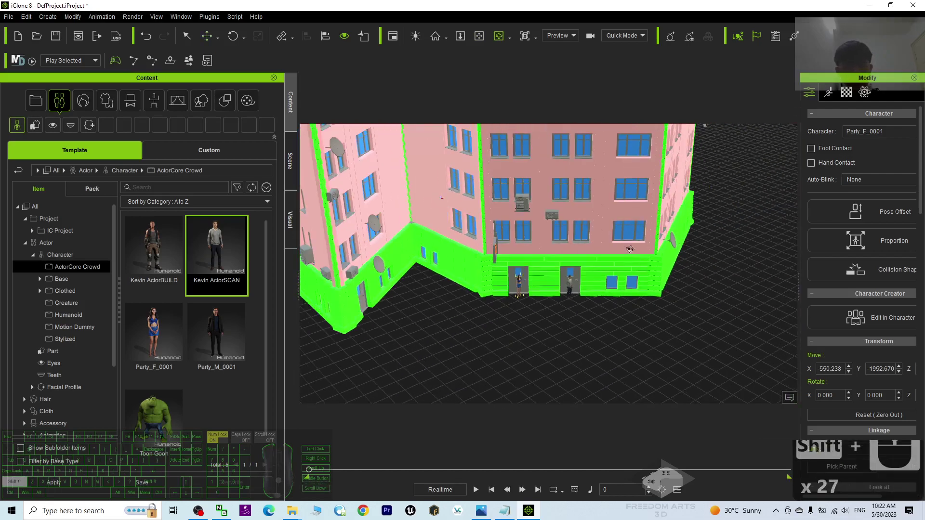
{"action": "left_click", "coordinate": [573, 301]}
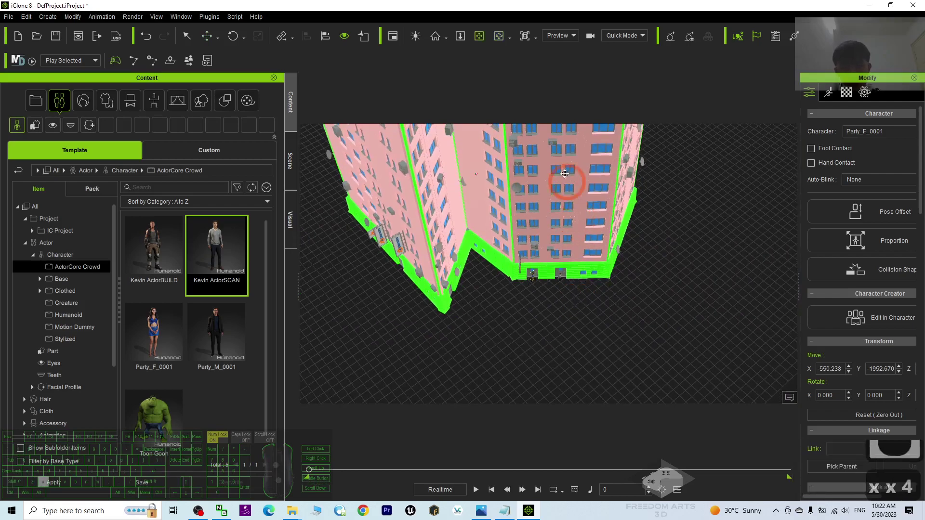
{"action": "scroll", "coordinate": [573, 301], "scroll_direction": "up", "scroll_amount": 20}
{"action": "right_click_drag", "start_coordinate": [599, 330], "coordinate": [578, 210]}
{"action": "left_click_drag", "start_coordinate": [562, 337], "coordinate": [545, 276]}
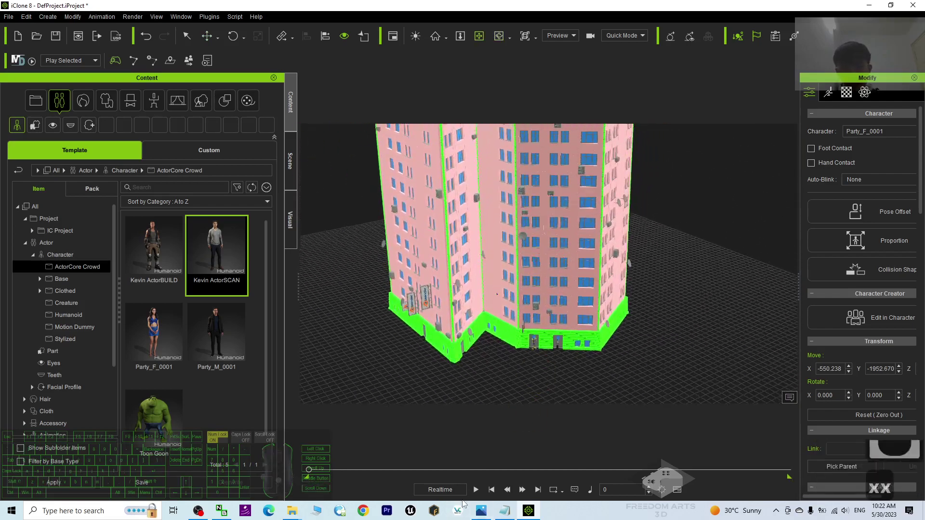
{"action": "left_click", "coordinate": [481, 510]}
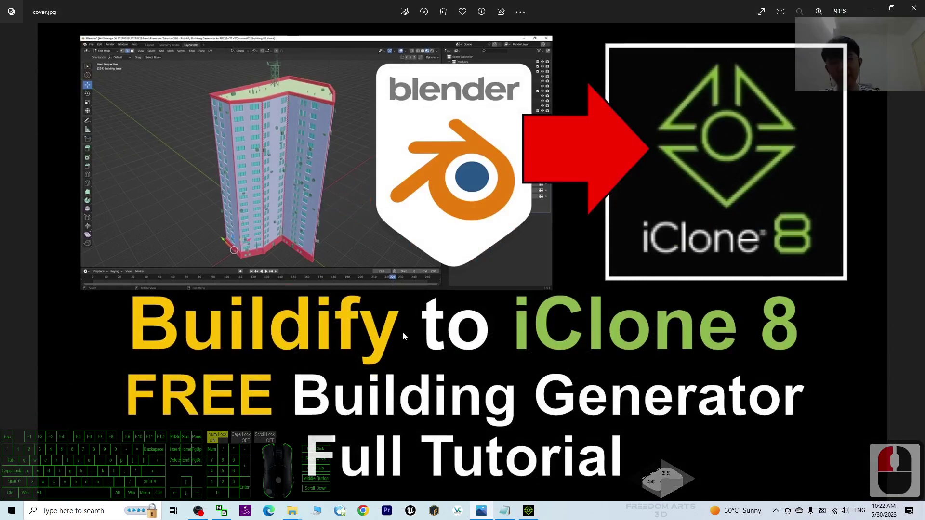
Step: Read the Buildify download link lines in notes.txt without editing them
{"action": "left_click", "coordinate": [506, 510]}
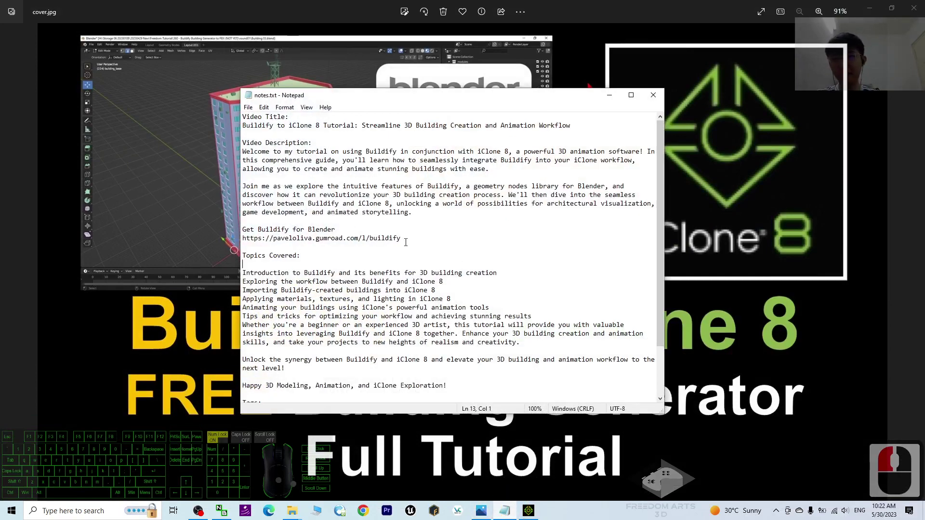
{"action": "left_click_drag", "start_coordinate": [406, 242], "coordinate": [243, 230]}
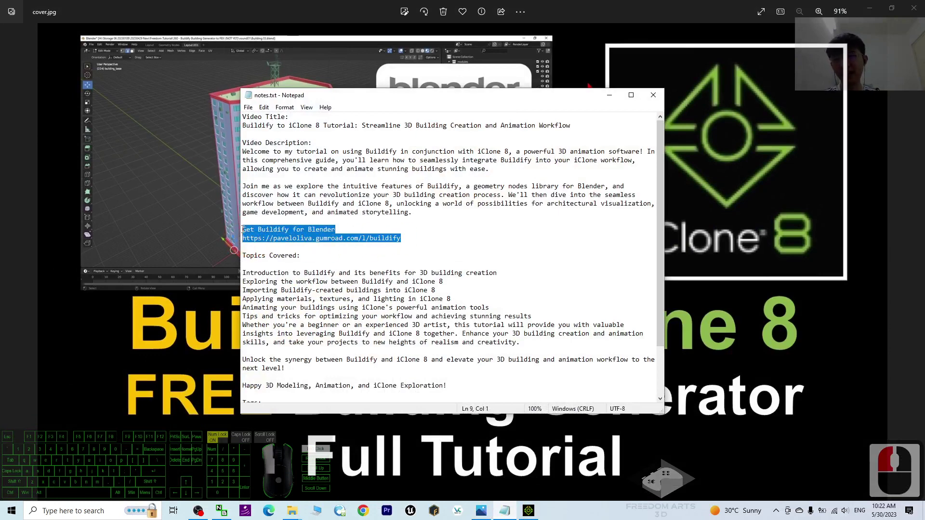
{"action": "left_click", "coordinate": [277, 232]}
{"action": "left_click", "coordinate": [356, 229]}
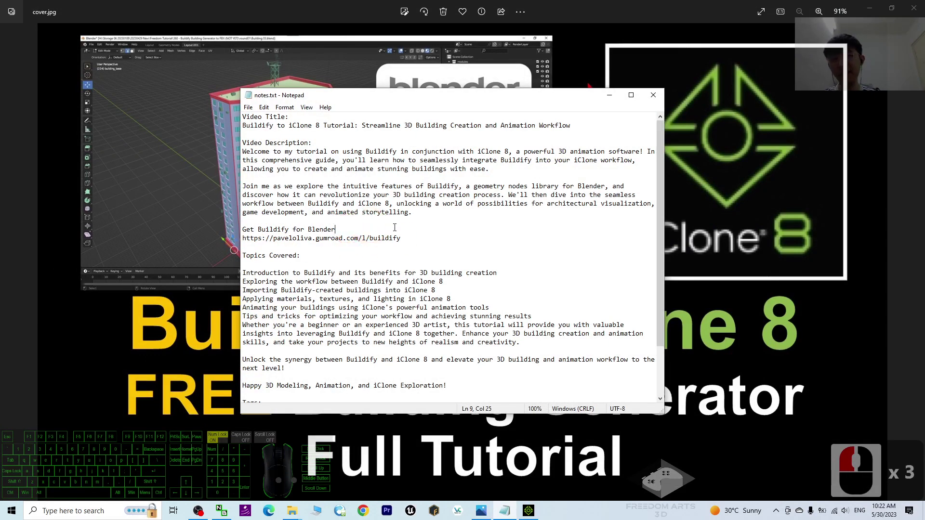
{"action": "left_click", "coordinate": [435, 245]}
{"action": "scroll", "coordinate": [520, 237], "scroll_direction": "down", "scroll_amount": 3}
{"action": "scroll", "coordinate": [579, 248], "scroll_direction": "up", "scroll_amount": 3}
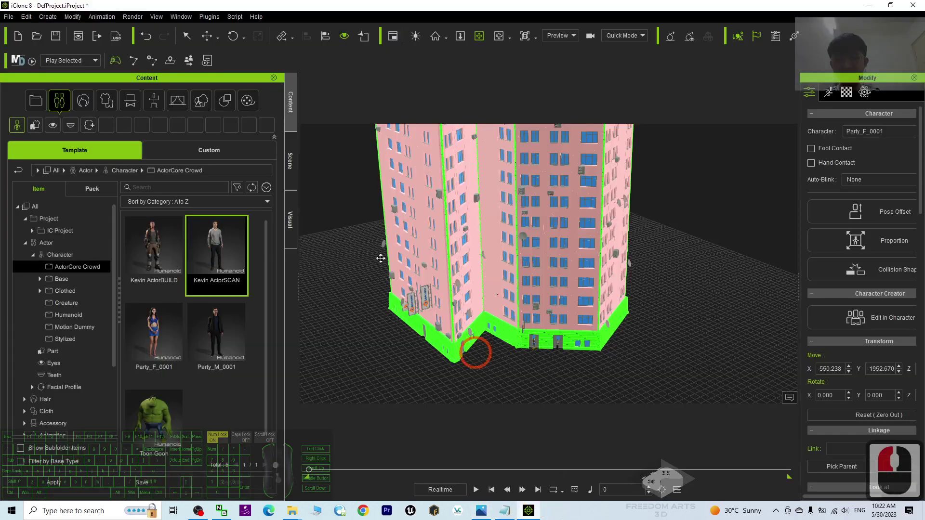
Step: Select the Building 04 tower, frame the whole tower, and show the Custom content library
{"action": "scroll", "coordinate": [575, 274], "scroll_direction": "down", "scroll_amount": 16}
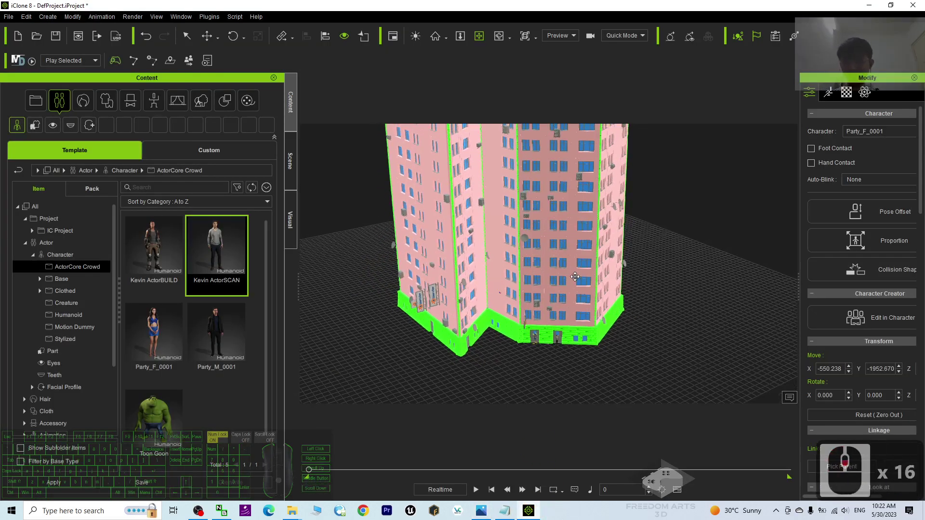
{"action": "left_click", "coordinate": [572, 279]}
{"action": "scroll", "coordinate": [569, 287], "scroll_direction": "up", "scroll_amount": 16}
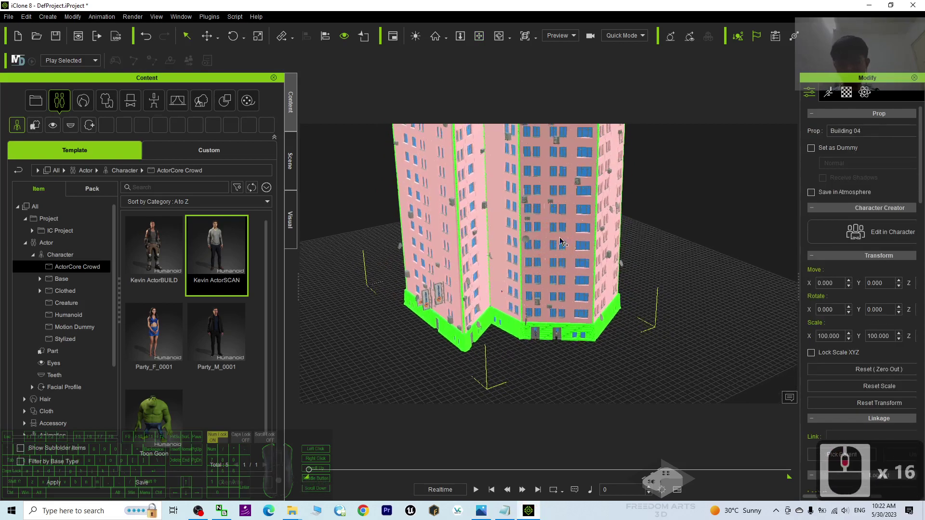
{"action": "scroll", "coordinate": [569, 287], "scroll_direction": "down", "scroll_amount": 20, "text": "shift"}
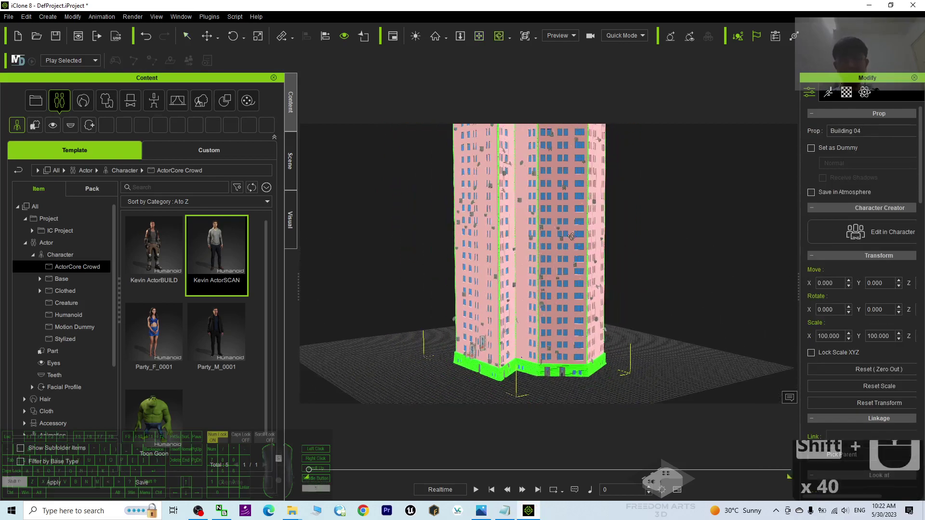
{"action": "key", "text": "x"}
{"action": "left_click_drag", "start_coordinate": [571, 212], "coordinate": [547, 236]}
{"action": "left_click", "coordinate": [199, 145]}
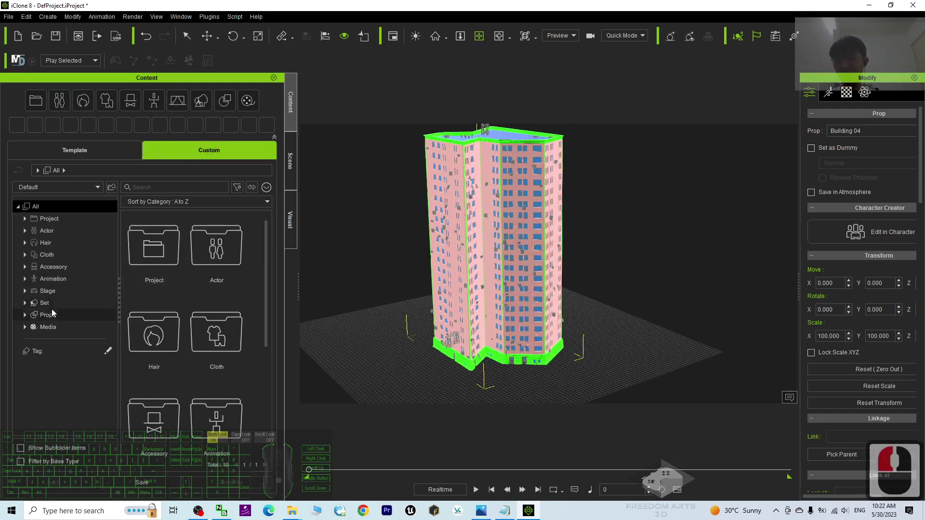
Step: Save the selected tower into the Custom Props folder as a prop named 'Building 04'
{"action": "left_click", "coordinate": [51, 314]}
{"action": "double_click", "coordinate": [153, 244]}
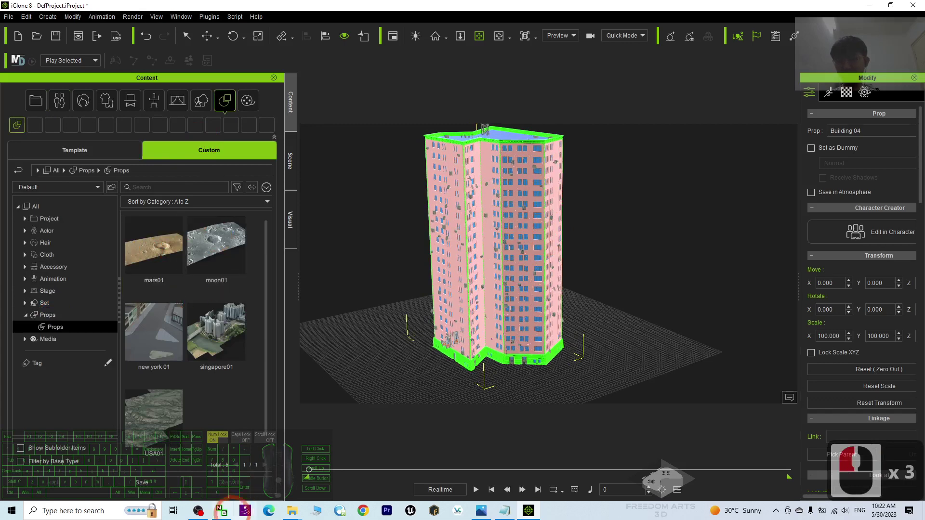
{"action": "left_click", "coordinate": [161, 480]}
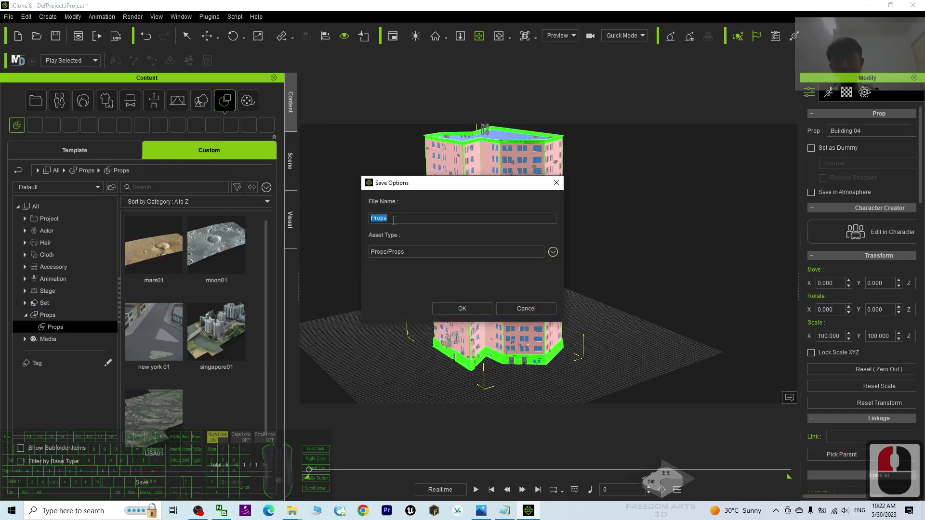
{"action": "type", "text": "Building 04"}
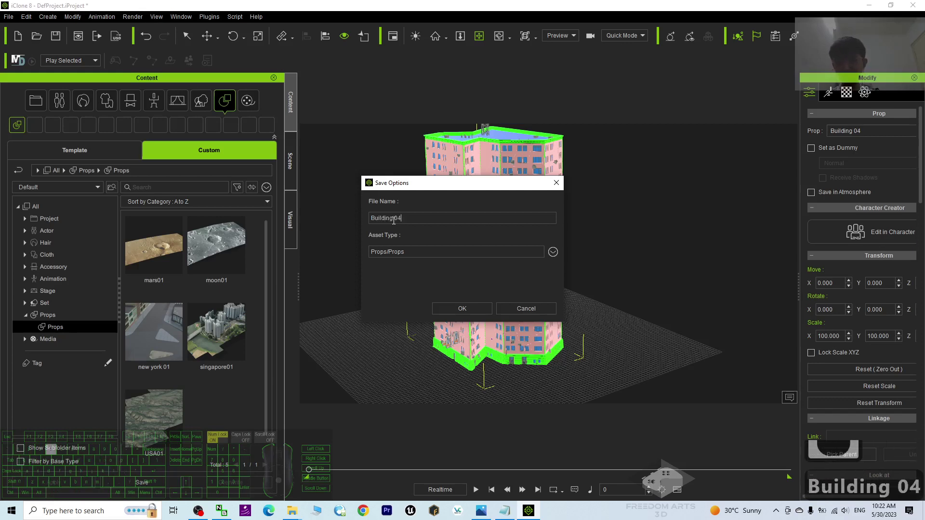
{"action": "left_click", "coordinate": [458, 306]}
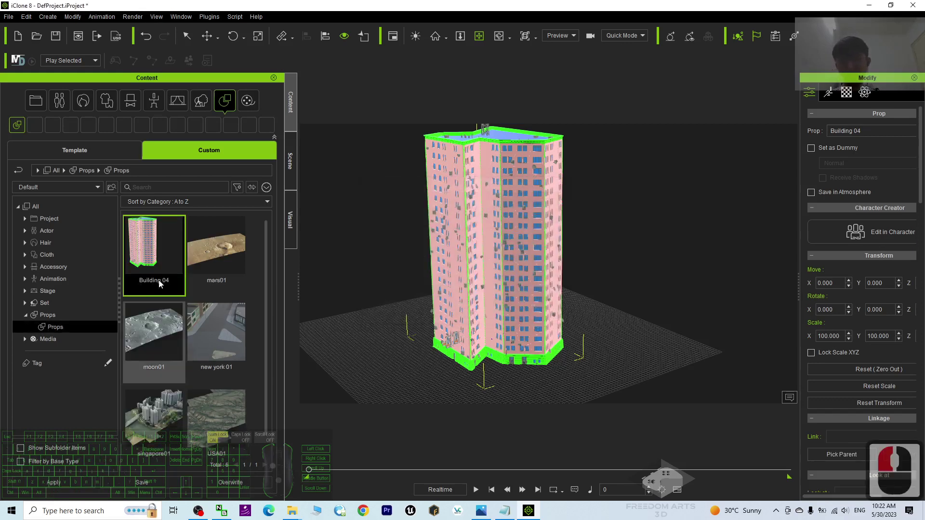
{"action": "right_click", "coordinate": [150, 237]}
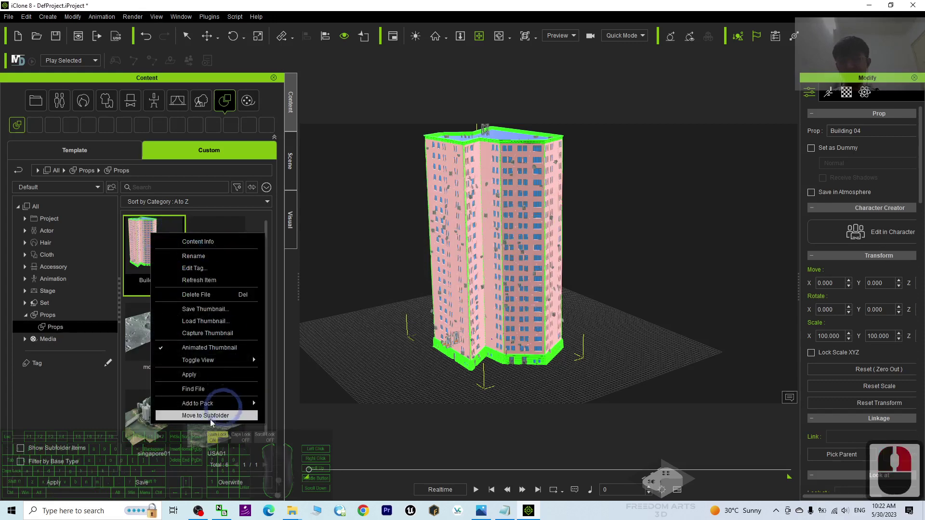
{"action": "left_click", "coordinate": [201, 386]}
{"action": "left_click", "coordinate": [259, 227]}
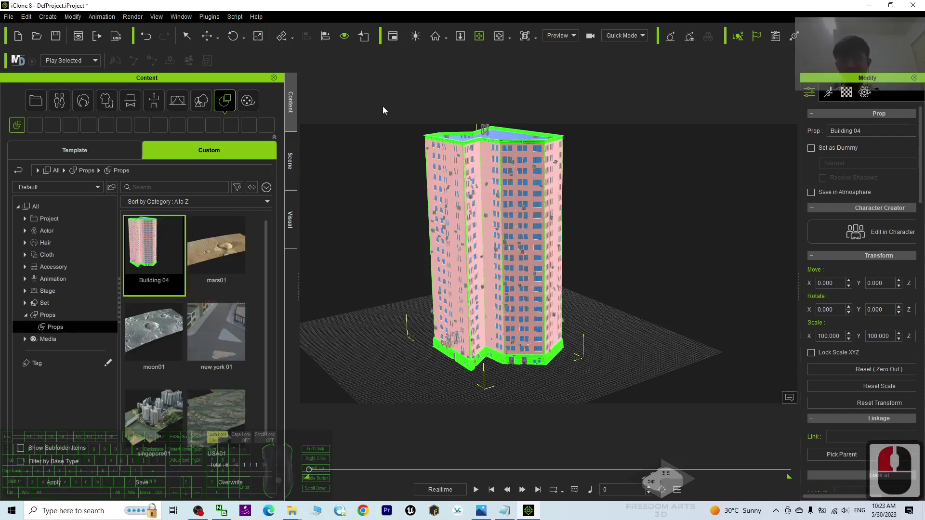
Step: Start a new iClone project, discarding the current scene without saving
{"action": "left_click", "coordinate": [294, 510]}
{"action": "left_click", "coordinate": [398, 477]}
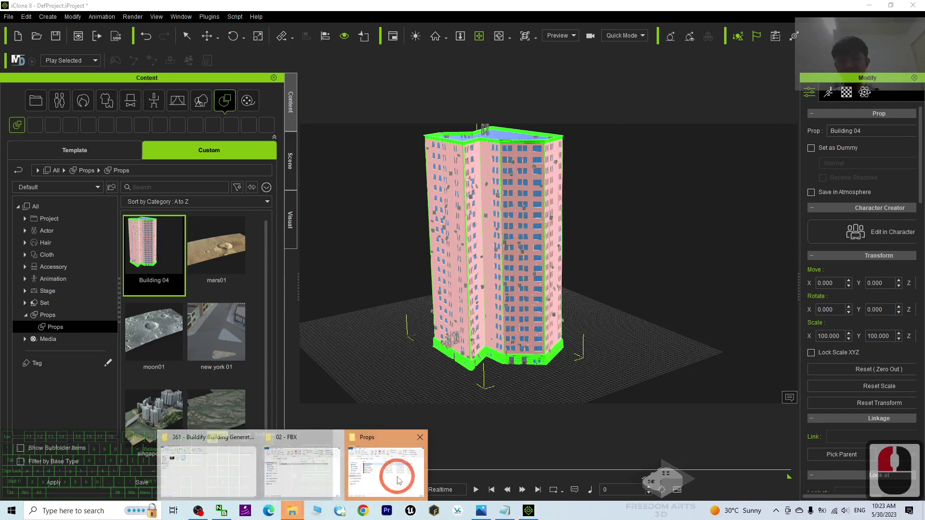
{"action": "left_click", "coordinate": [193, 237]}
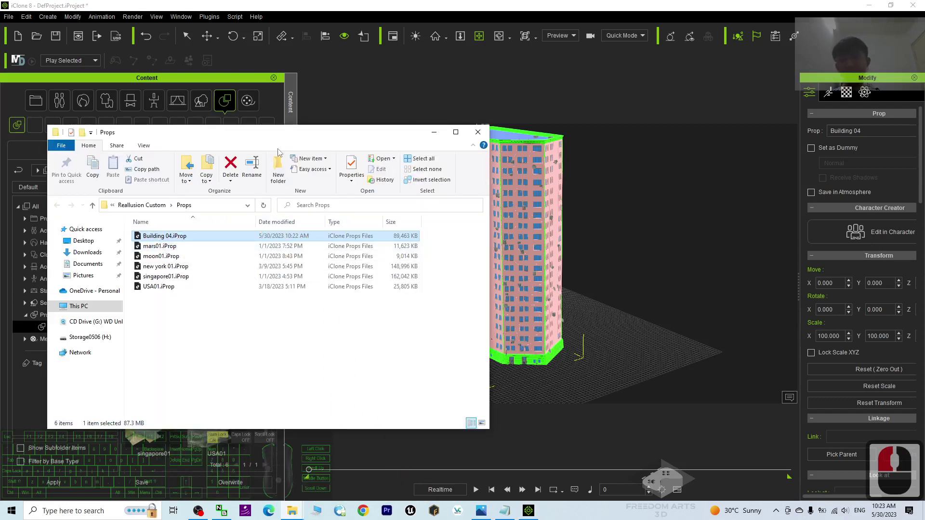
{"action": "left_click", "coordinate": [99, 7]}
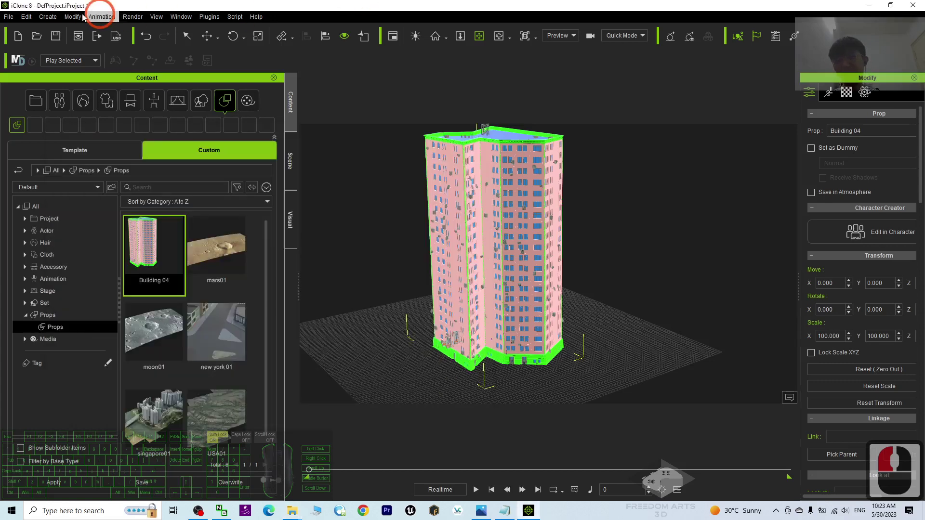
{"action": "left_click", "coordinate": [9, 16]}
{"action": "left_click", "coordinate": [21, 27]}
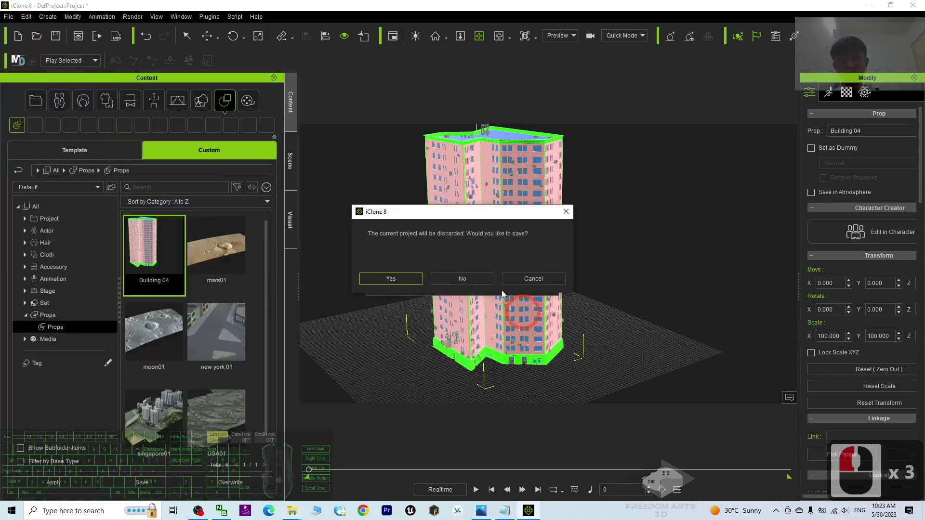
{"action": "left_click", "coordinate": [462, 279]}
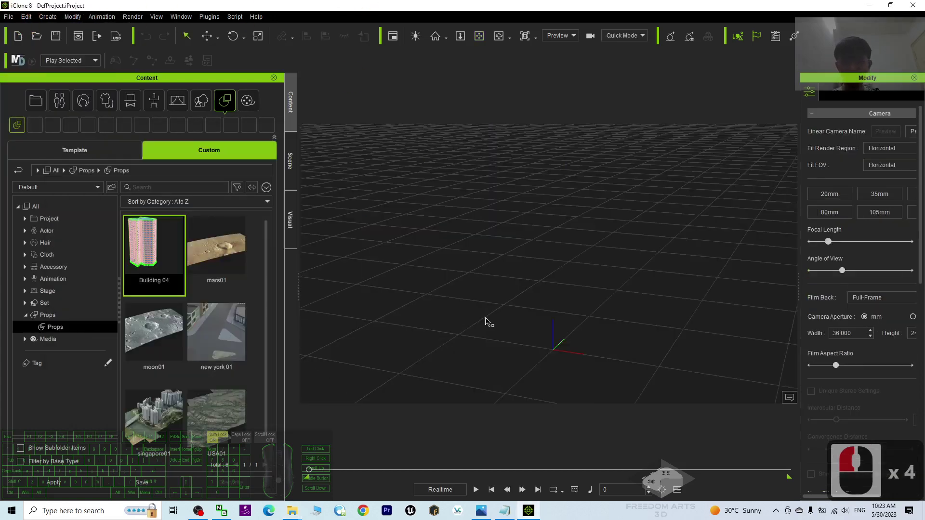
Step: Drag Building 04.iProp from the Props folder into the empty scene
{"action": "scroll", "coordinate": [543, 360], "scroll_direction": "down", "scroll_amount": 5}
{"action": "middle_click_drag", "start_coordinate": [560, 345], "coordinate": [569, 323]}
{"action": "left_click", "coordinate": [294, 511]}
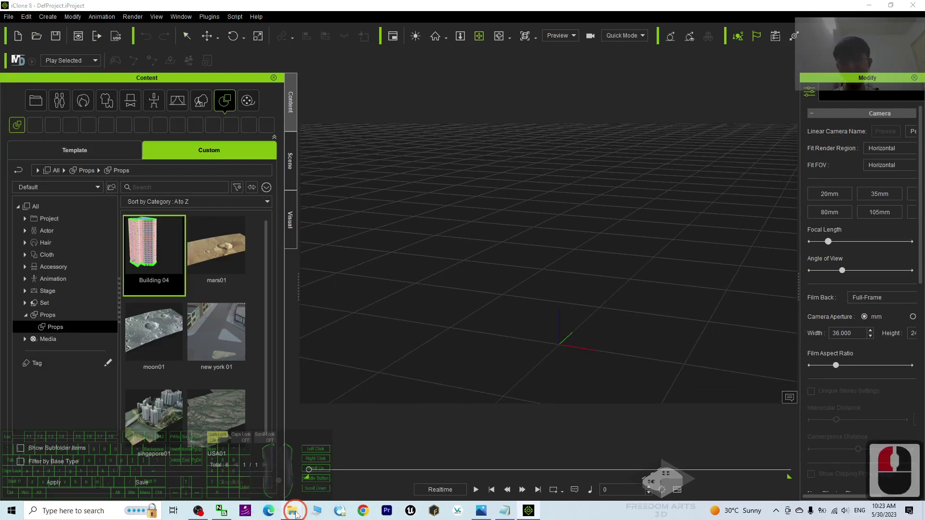
{"action": "left_click", "coordinate": [360, 470]}
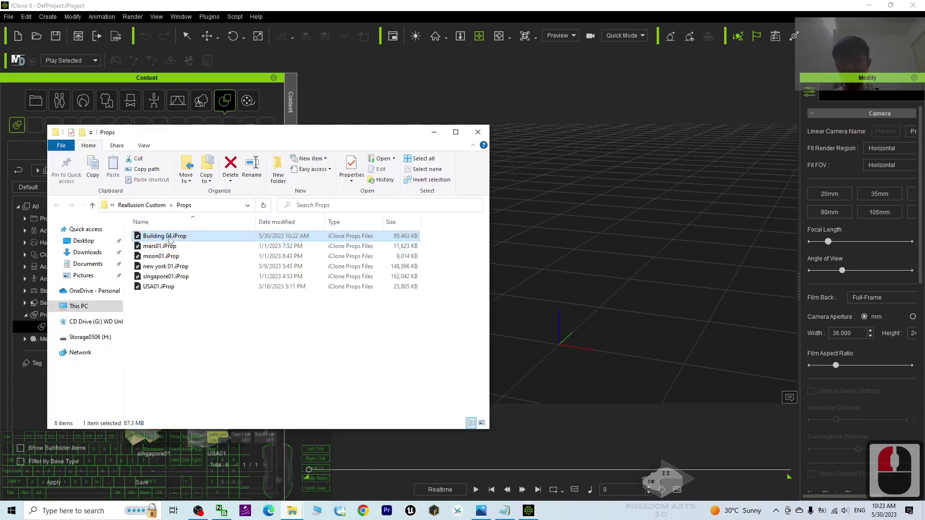
{"action": "left_click_drag", "start_coordinate": [169, 240], "coordinate": [569, 354]}
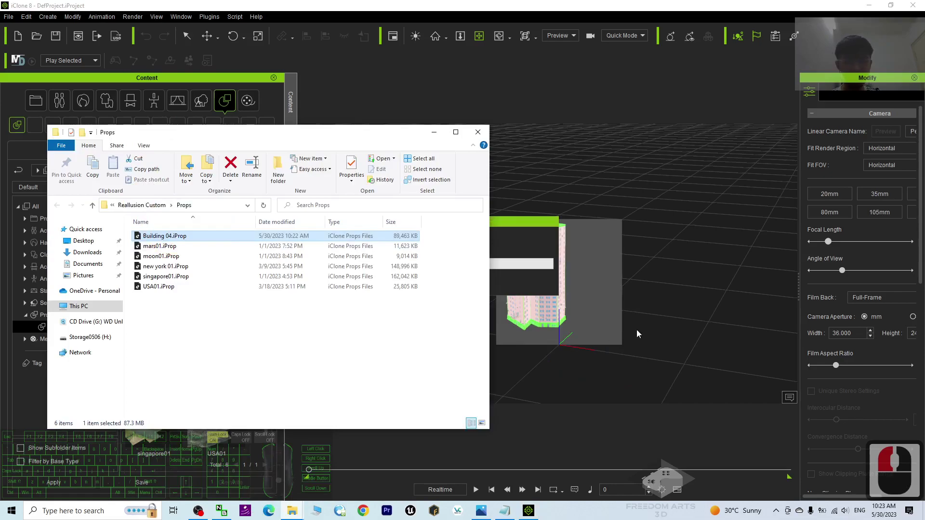
{"action": "left_click", "coordinate": [638, 325]}
{"action": "scroll", "coordinate": [617, 277], "scroll_direction": "down", "scroll_amount": 20, "text": "shift"}
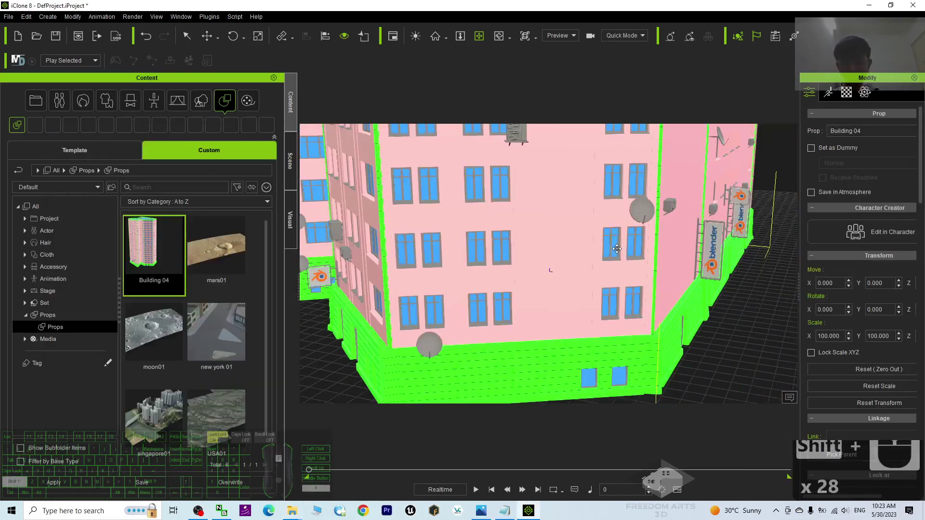
Step: Zoom, pan and orbit around the reloaded Building 04 tower to inspect it from several sides
{"action": "scroll", "coordinate": [617, 249], "scroll_direction": "down", "scroll_amount": 19, "text": "shift"}
{"action": "key", "text": "x"}
{"action": "left_click_drag", "start_coordinate": [491, 272], "coordinate": [688, 349]}
{"action": "key", "text": "c"}
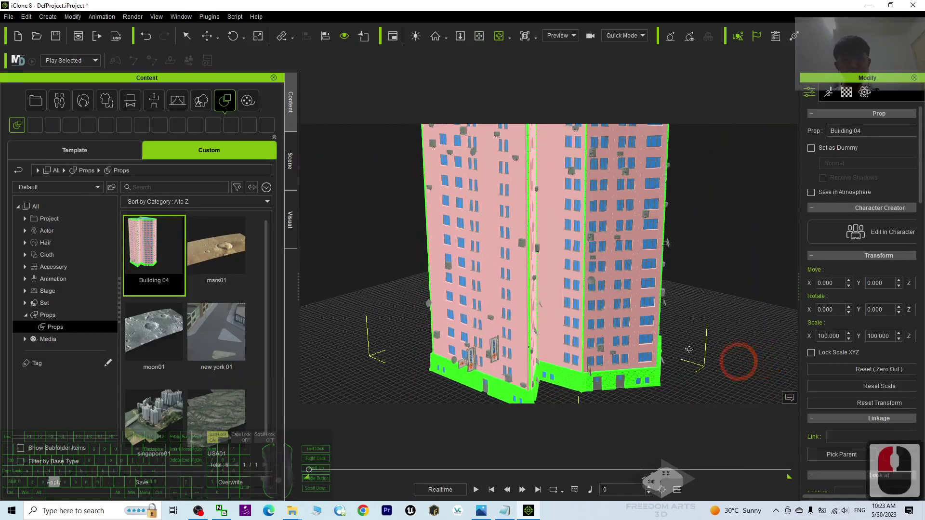
{"action": "scroll", "coordinate": [688, 349], "scroll_direction": "down", "scroll_amount": 20, "text": "shift"}
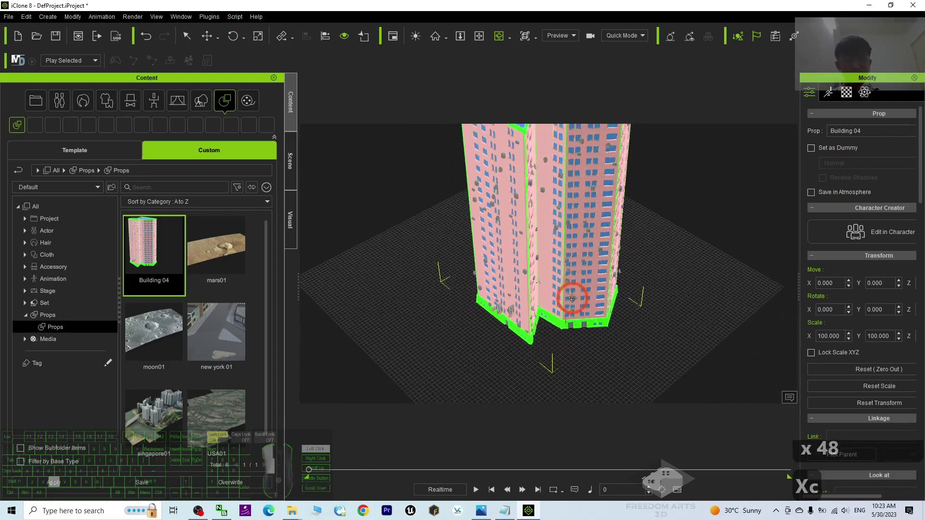
{"action": "key", "text": "x"}
{"action": "left_click_drag", "start_coordinate": [573, 299], "coordinate": [551, 199]}
{"action": "key", "text": "c"}
{"action": "key", "text": "x"}
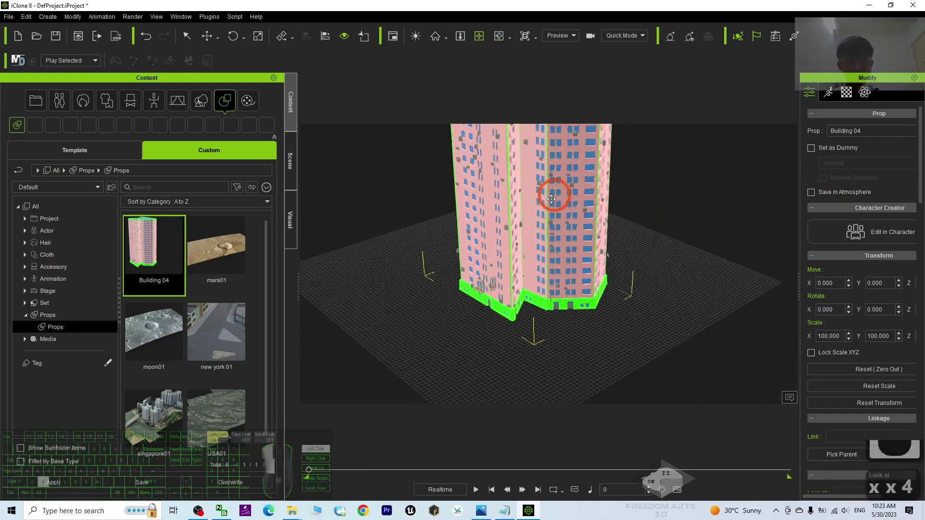
{"action": "left_click_drag", "start_coordinate": [549, 246], "coordinate": [590, 312]}
{"action": "key", "text": "c"}
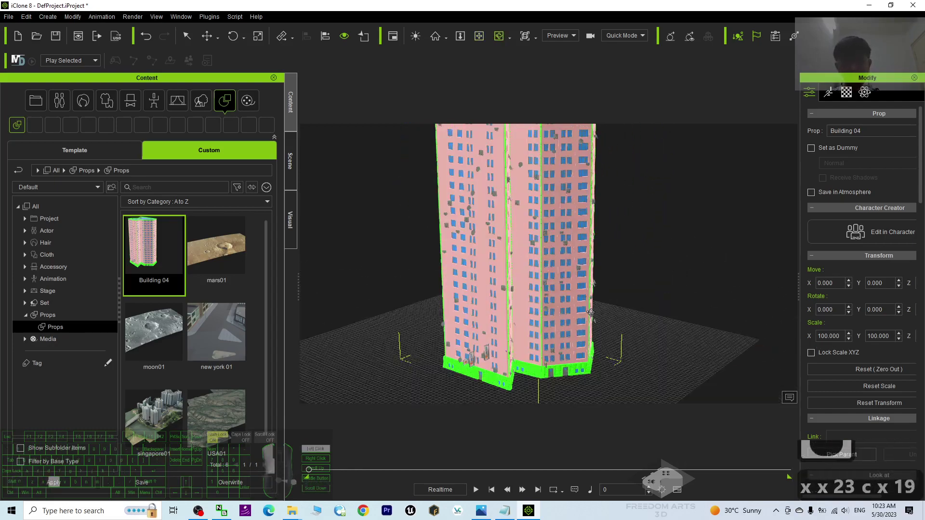
{"action": "scroll", "coordinate": [590, 312], "scroll_direction": "up", "scroll_amount": 20}
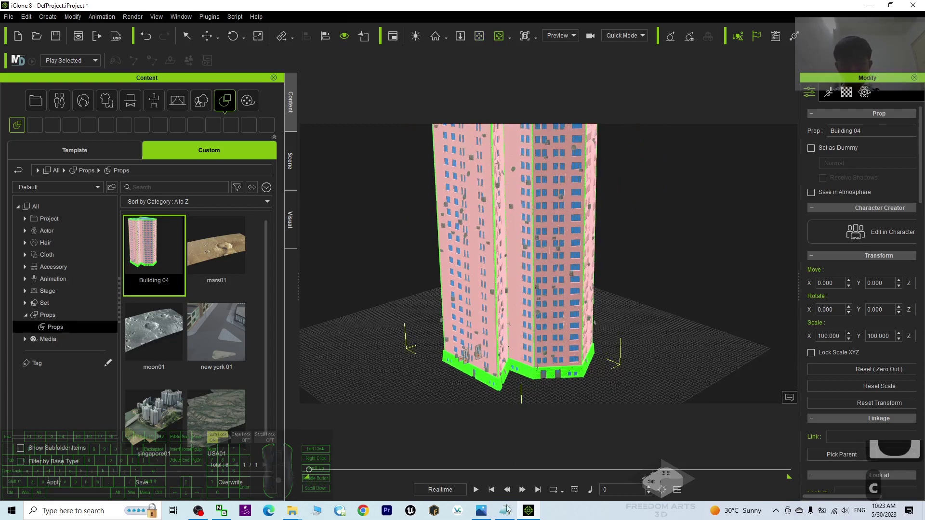
Step: Check cover.jpg in Photos, view the tower from other angles, then bring cover.jpg back
{"action": "left_click", "coordinate": [481, 510]}
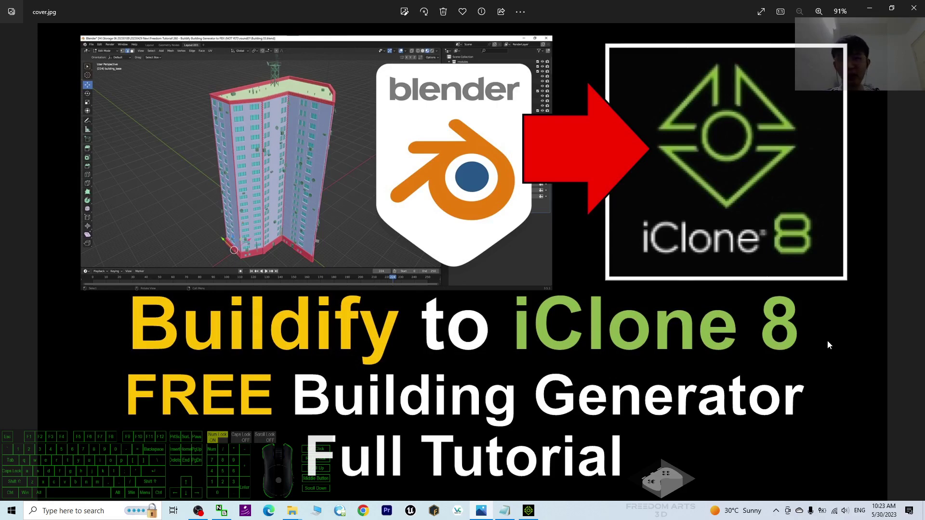
{"action": "left_click", "coordinate": [528, 511]}
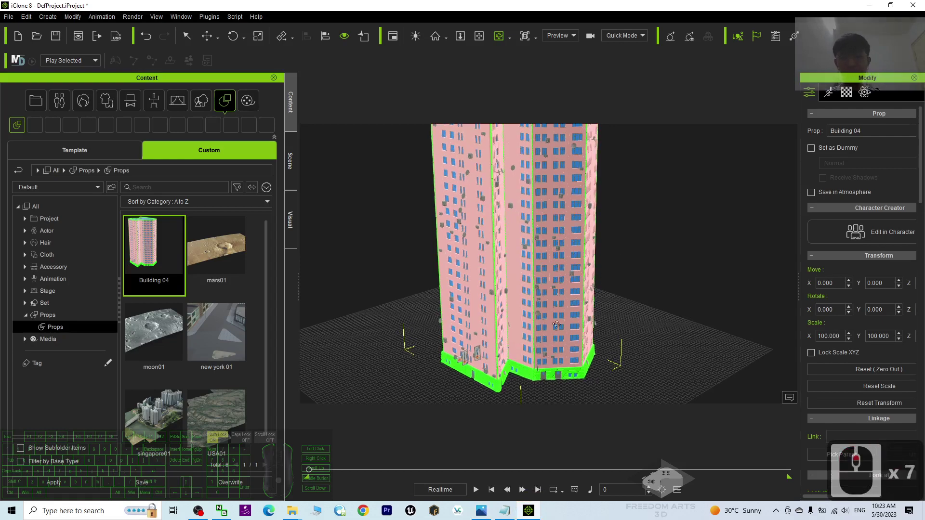
{"action": "key", "text": "x"}
{"action": "left_click_drag", "start_coordinate": [550, 345], "coordinate": [494, 318]}
{"action": "key", "text": "c"}
{"action": "key", "text": "x"}
{"action": "right_click_drag", "start_coordinate": [494, 319], "coordinate": [533, 422]}
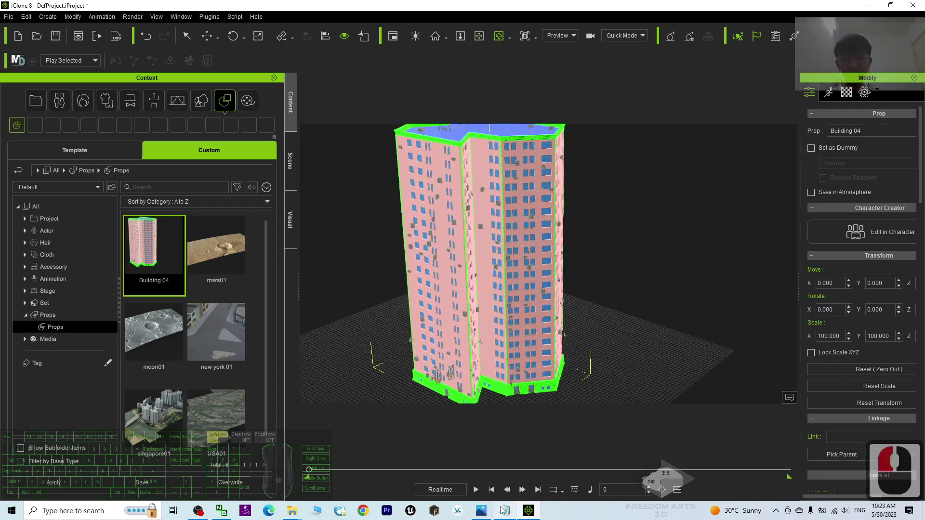
{"action": "left_click", "coordinate": [481, 515]}
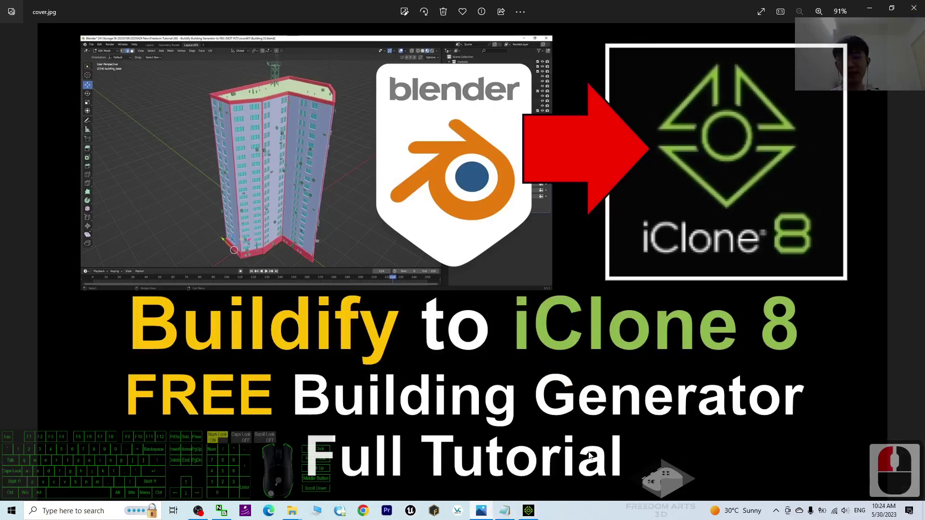
Step: Zoom in on the tower in iClone, return to cover.jpg in Photos, and bring up OBS
{"action": "left_click", "coordinate": [530, 511]}
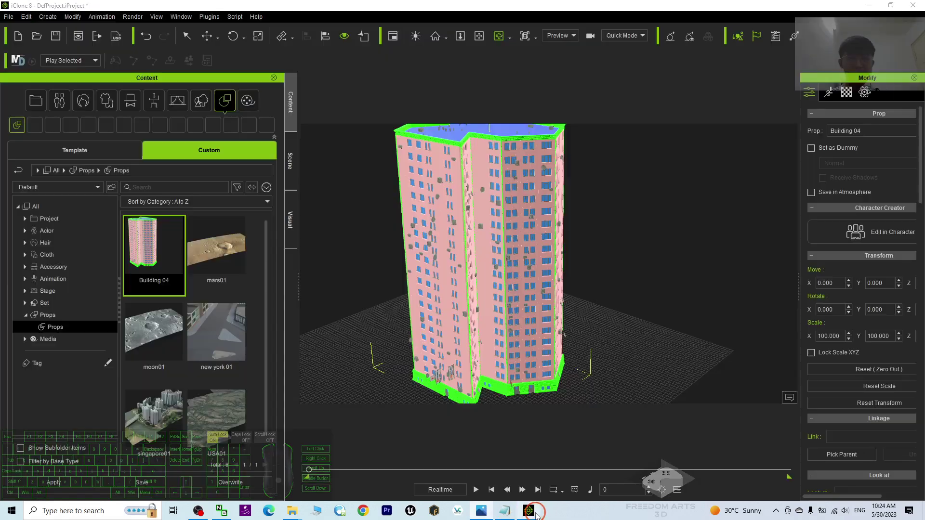
{"action": "scroll", "coordinate": [645, 284], "scroll_direction": "up", "scroll_amount": 7}
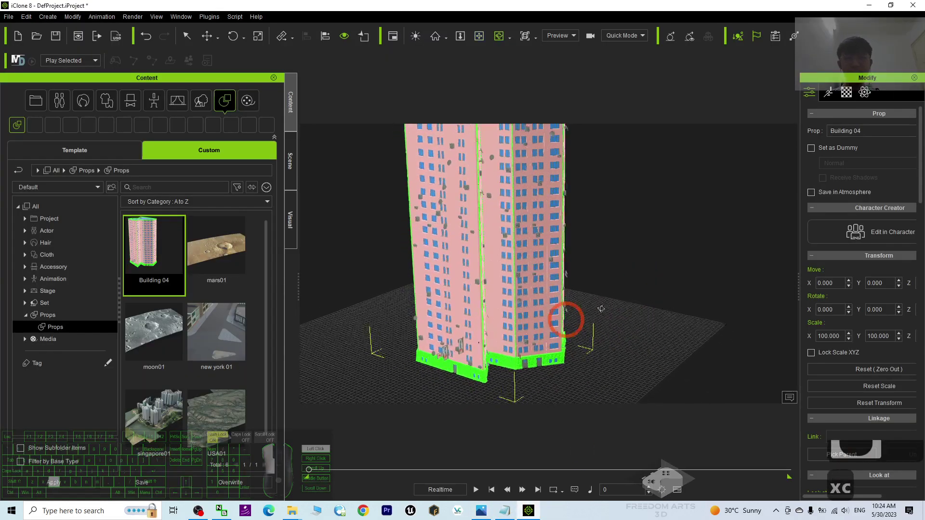
{"action": "scroll", "coordinate": [651, 299], "scroll_direction": "up", "scroll_amount": 20}
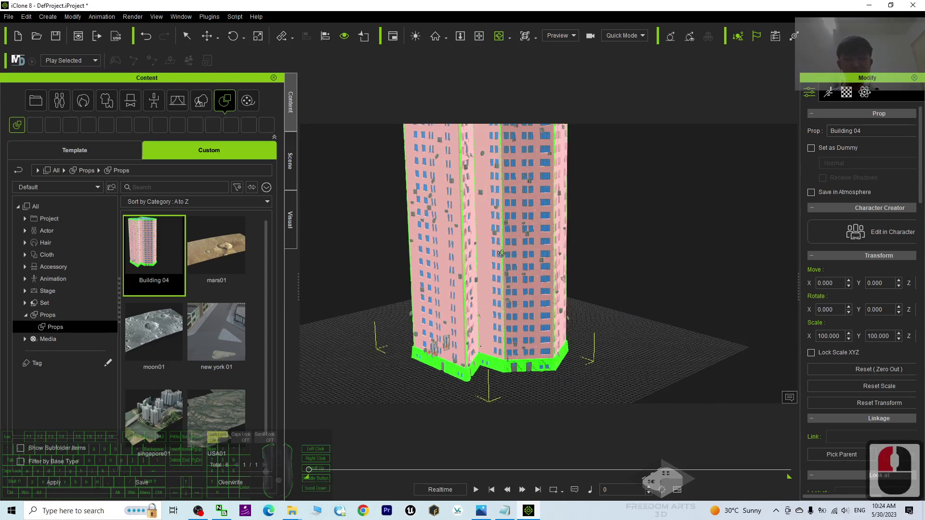
{"action": "left_click", "coordinate": [482, 509]}
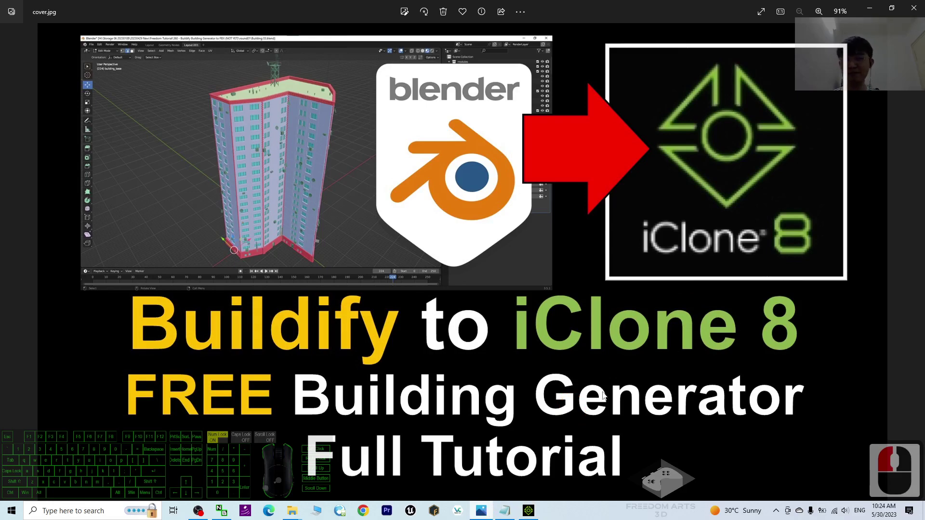
{"action": "left_click", "coordinate": [198, 511]}
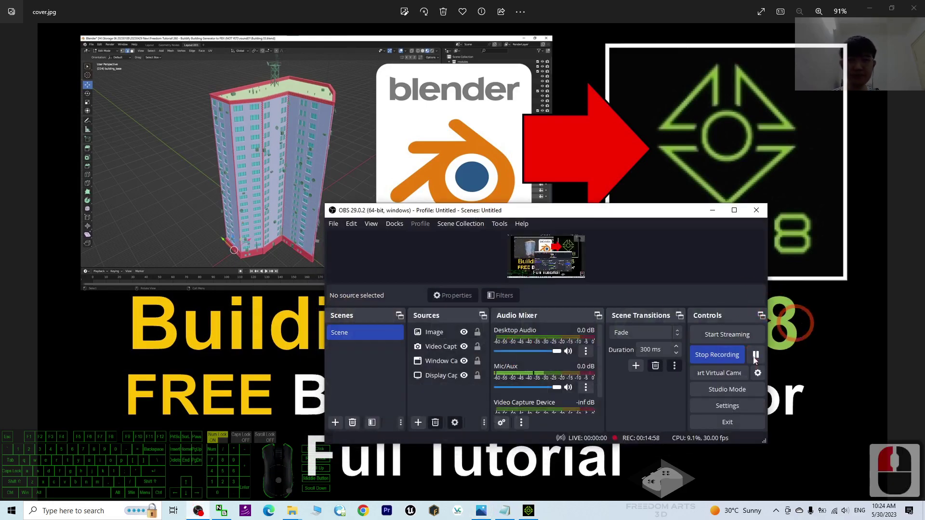